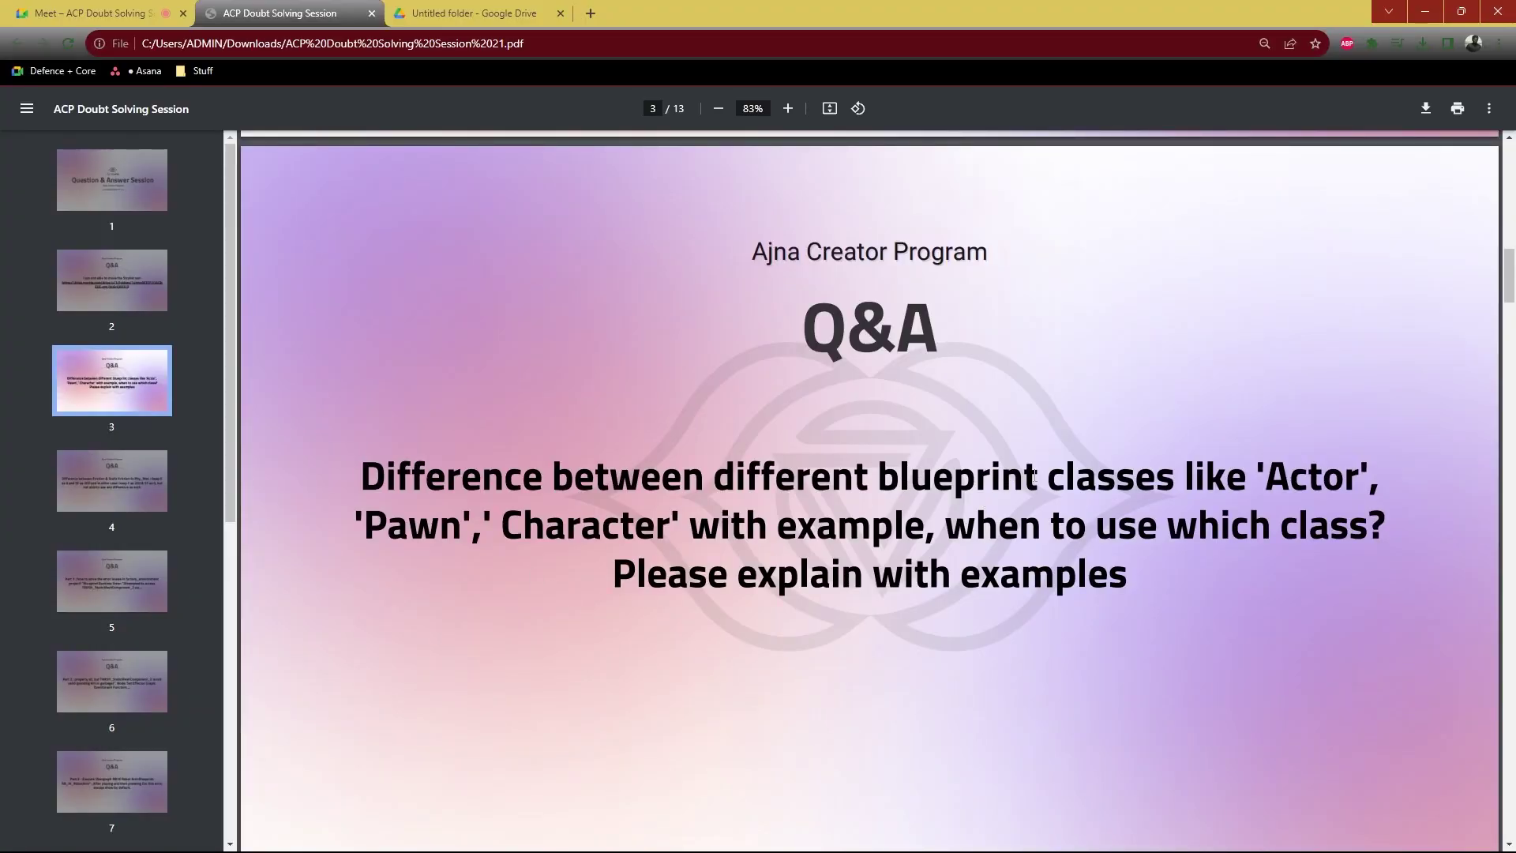
Step: Highlight 'with example, when to' in the PDF, then launch the Epic Games Launcher from search
drag(694, 528, 1176, 531)
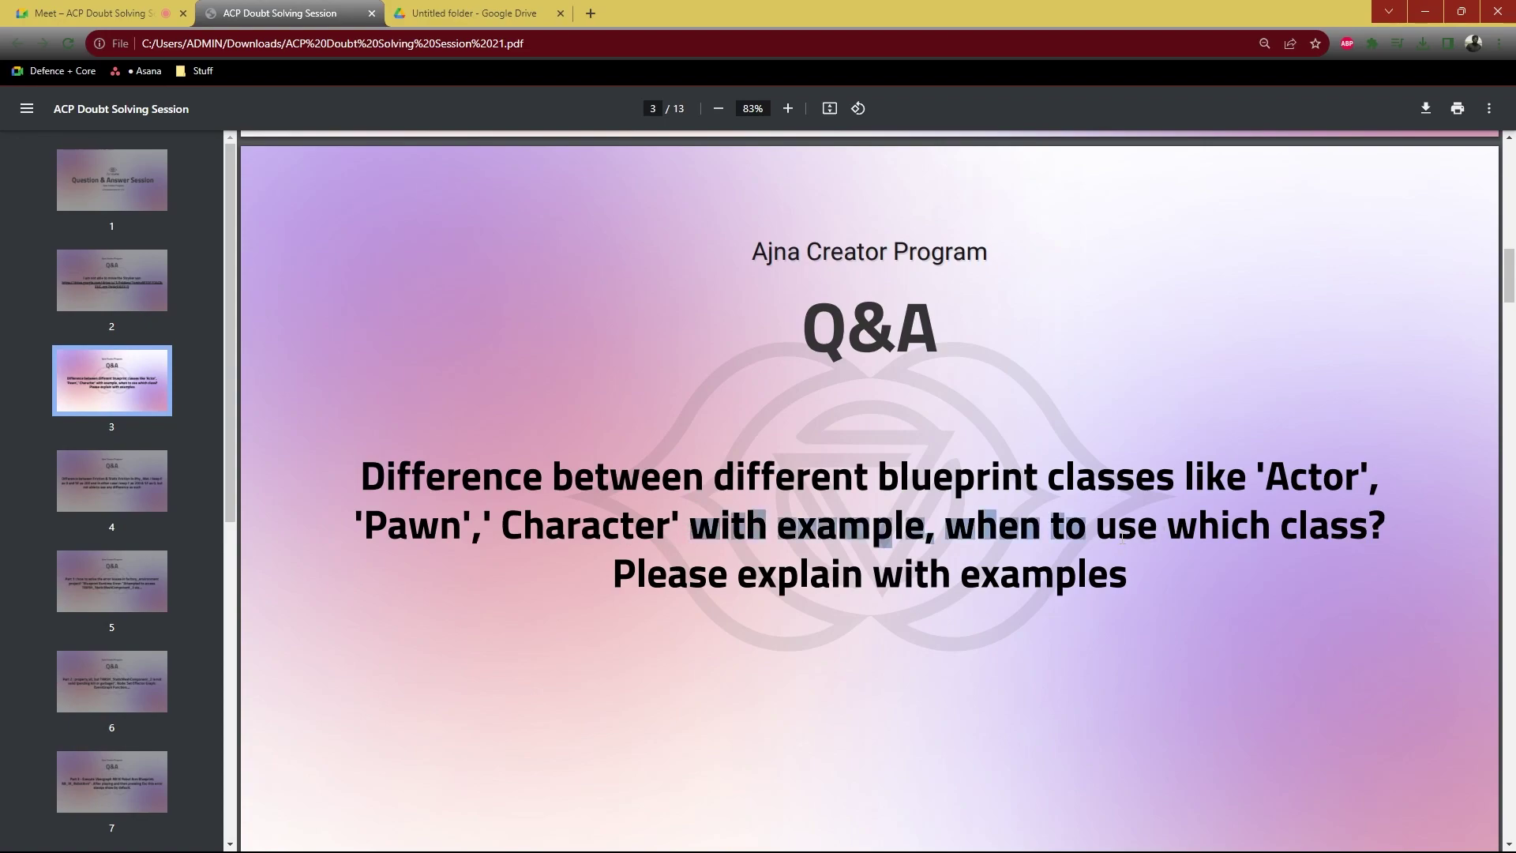
click(1071, 518)
mouse_move(932, 838)
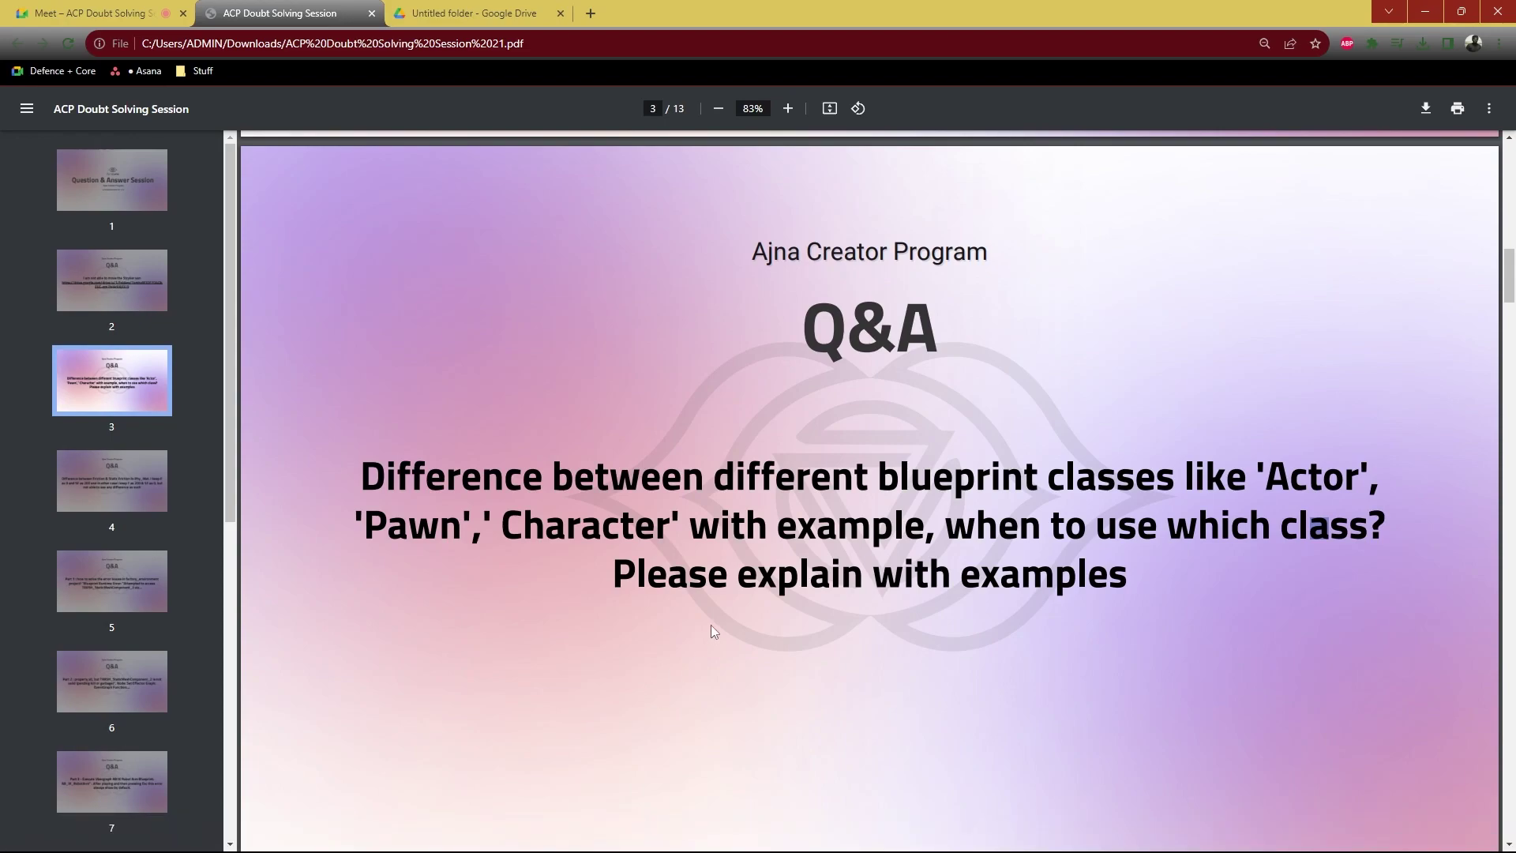
key(super)
text(epi)
key(Escape)
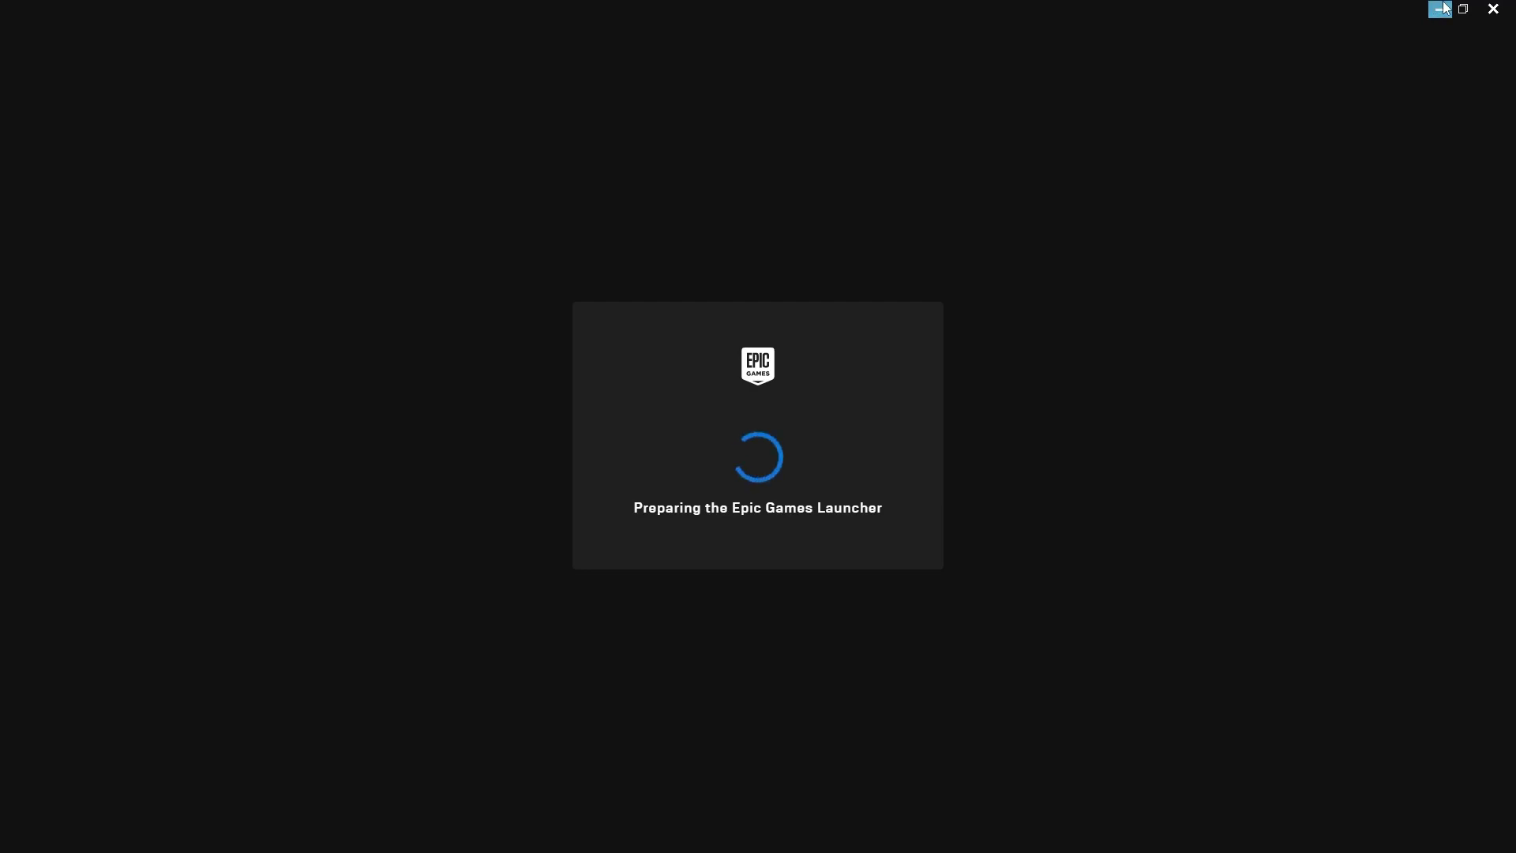
Step: Keep the Epic Games Launcher minimized while it finishes loading
click(1441, 10)
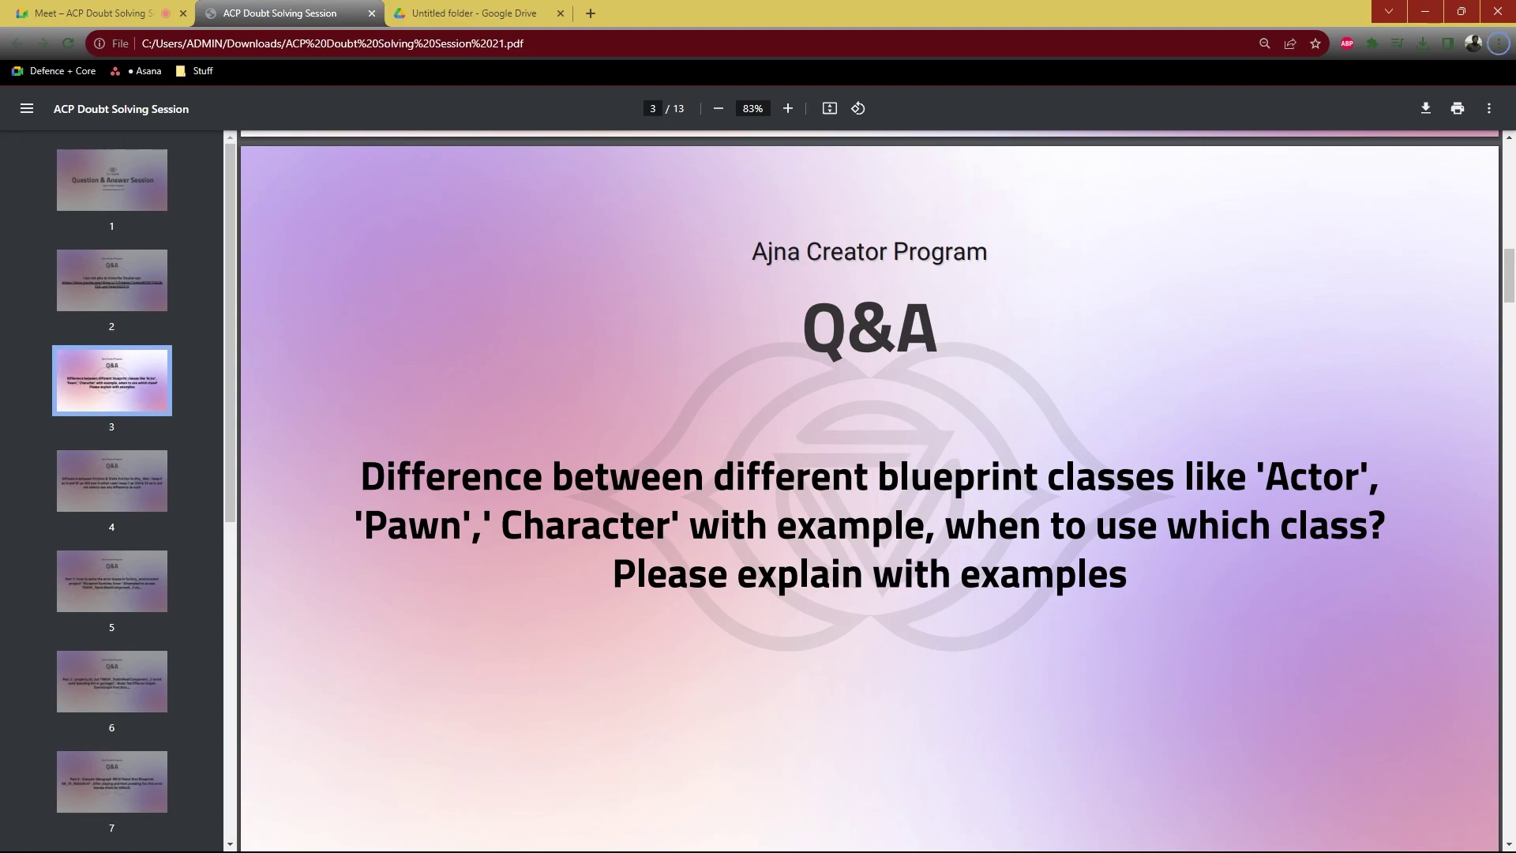
click(984, 835)
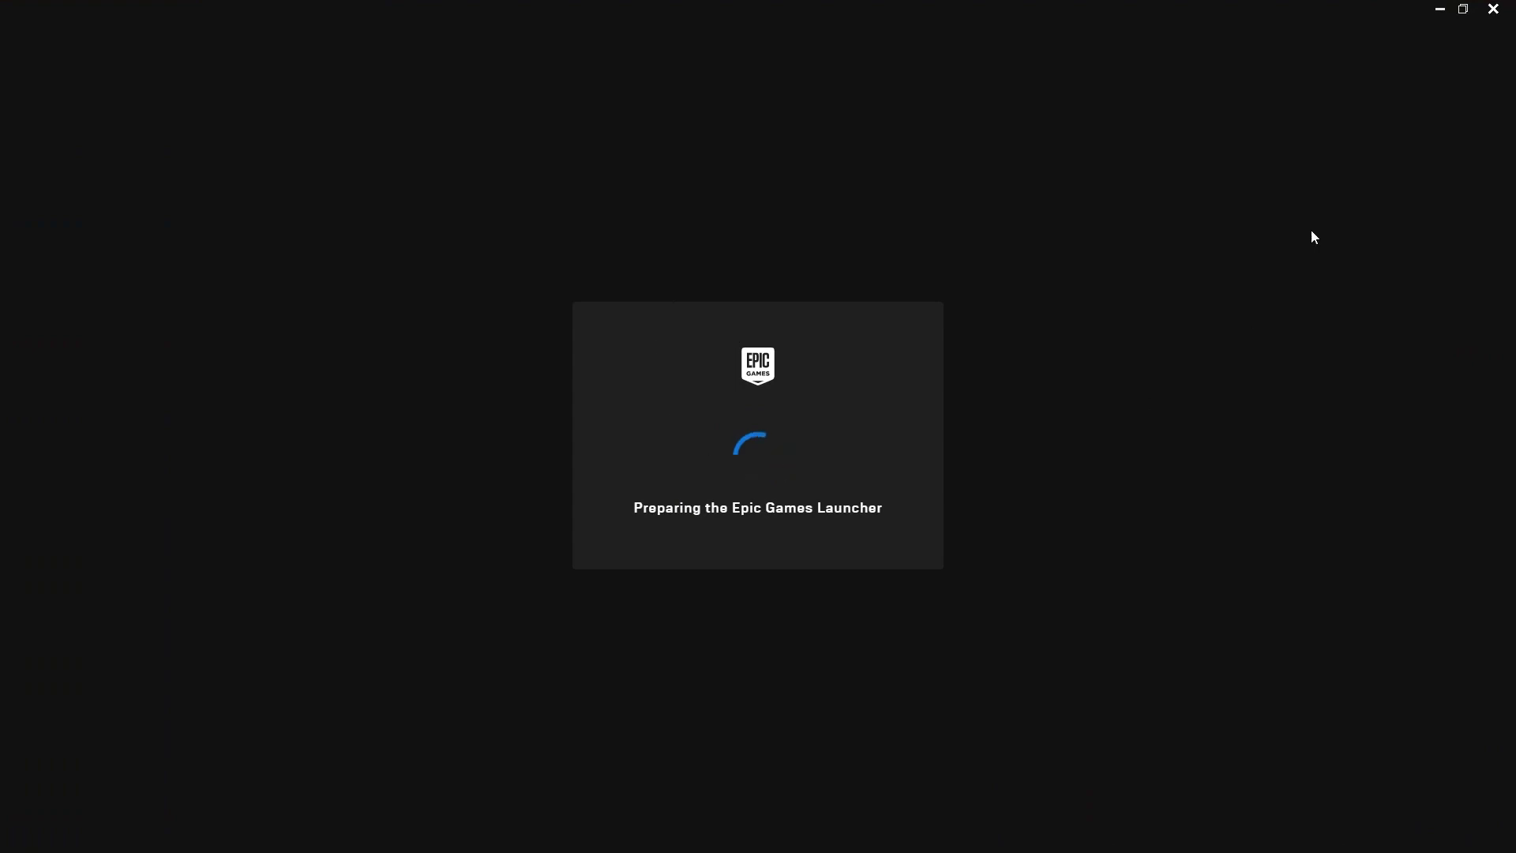
click(1440, 9)
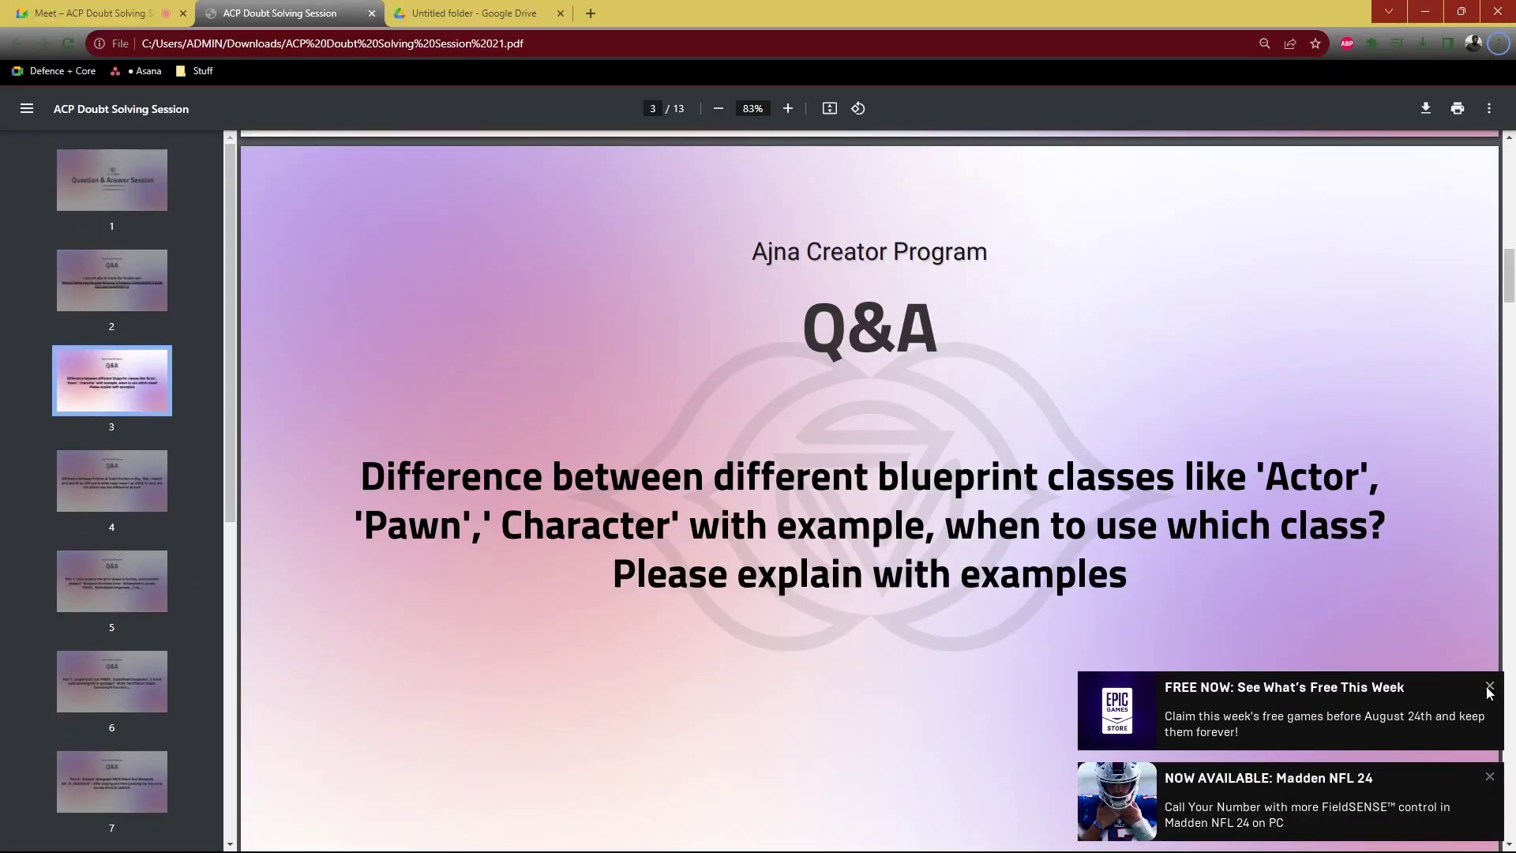
Step: Dismiss the free-games and Madden NFL 24 notifications and restore the launcher
click(1489, 685)
click(1491, 782)
key(super)
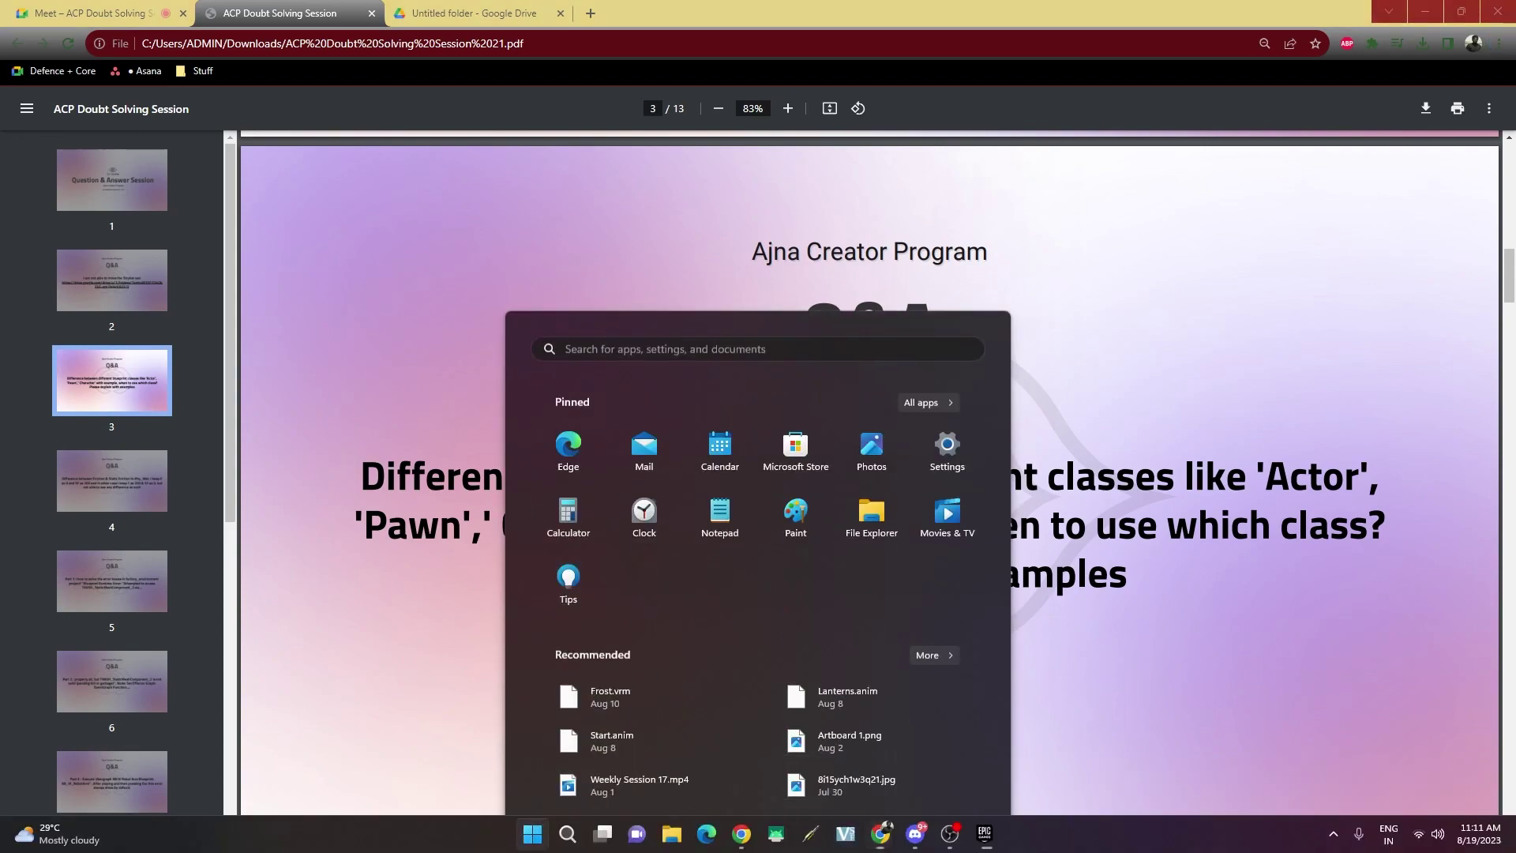
click(991, 837)
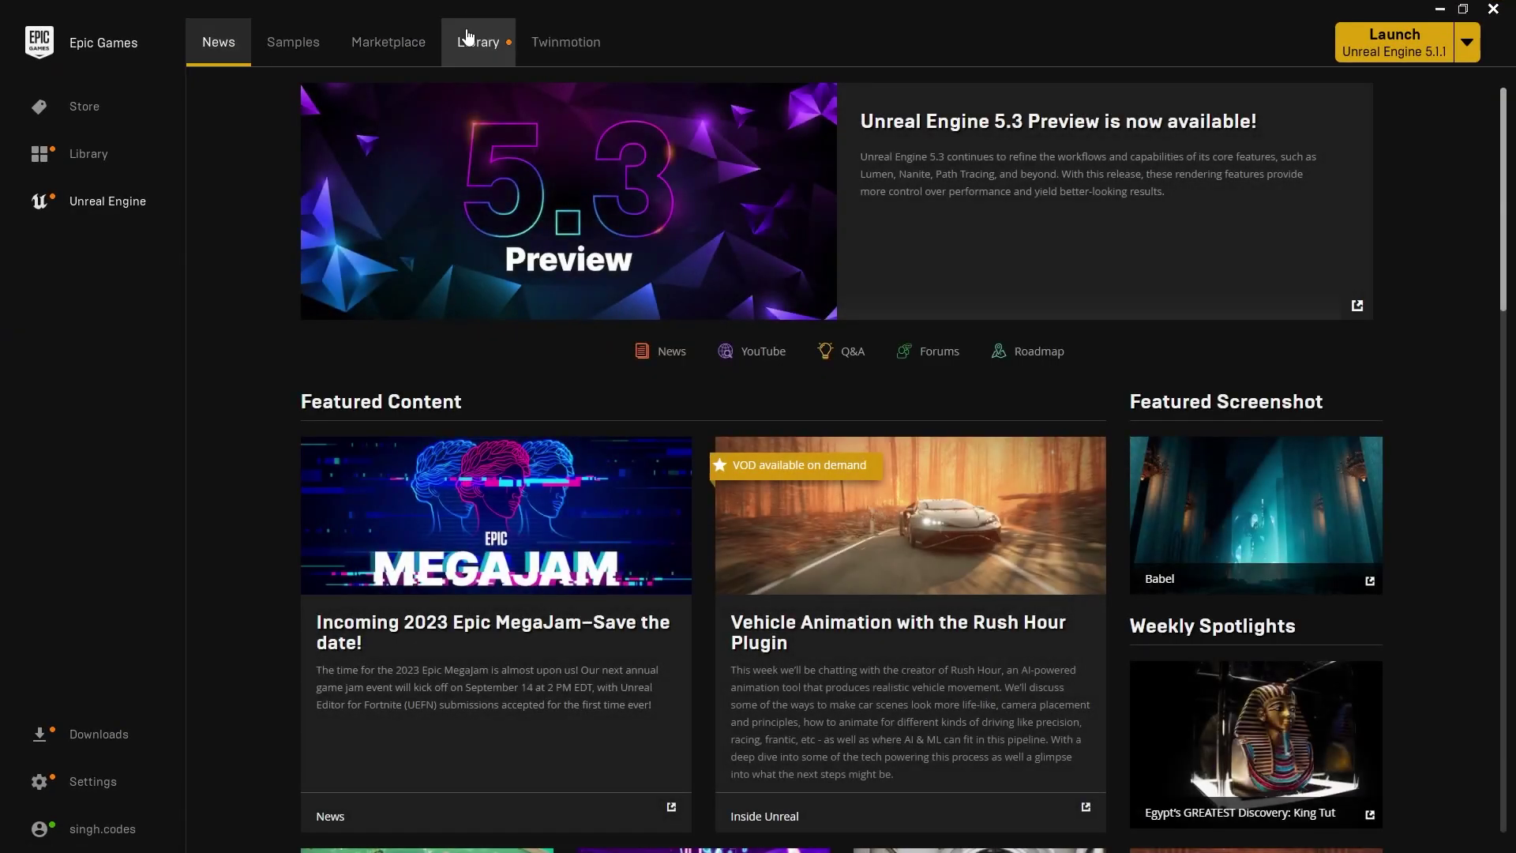
Step: Open the ThirdPerson project from the Unreal Engine Library, then minimize the launcher
click(477, 41)
scroll(466, 541, down, 2)
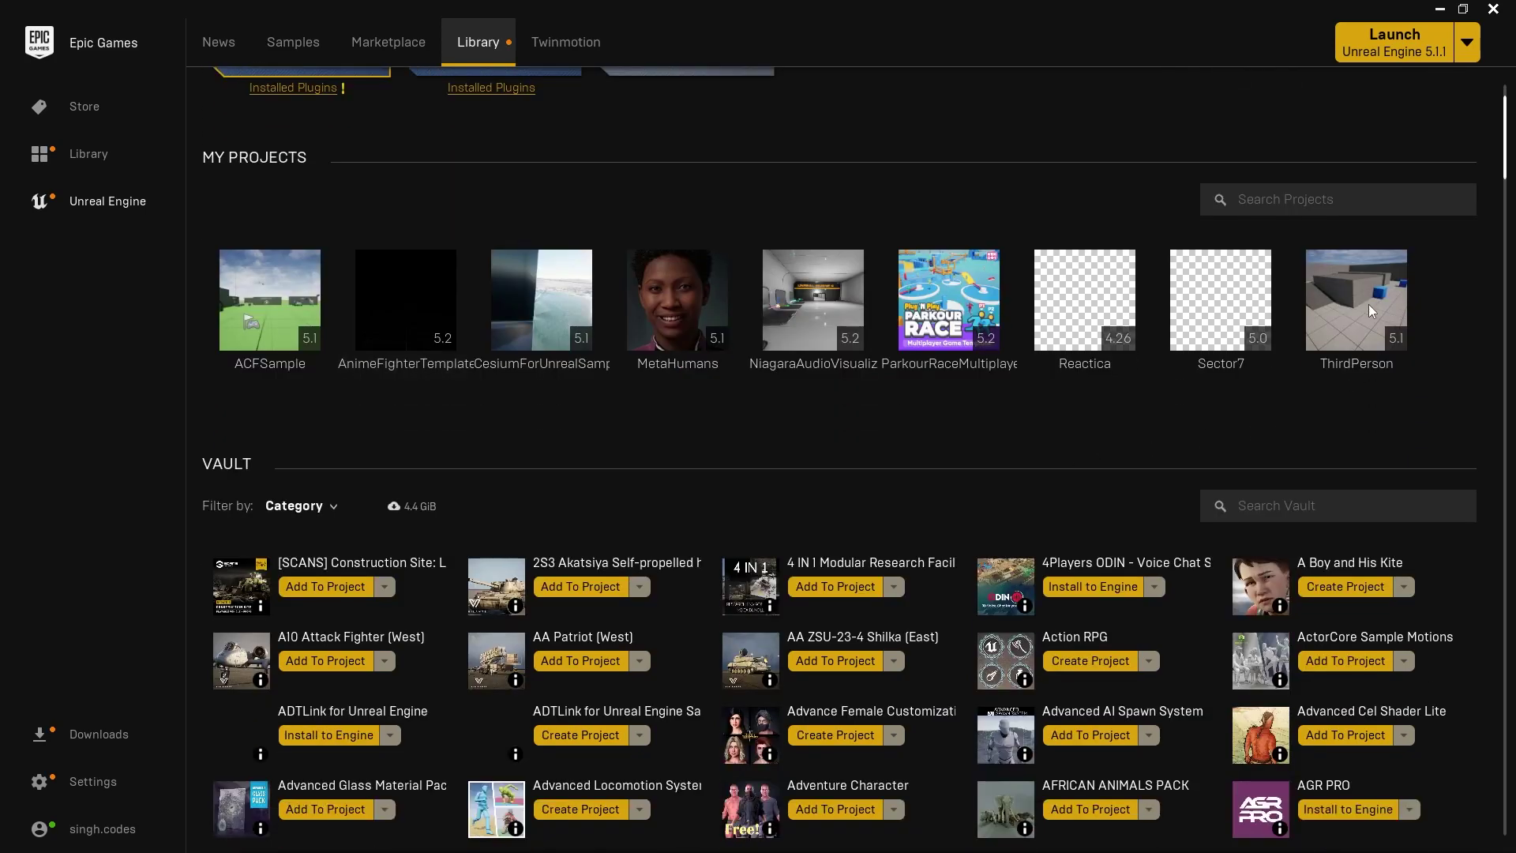
double_click(1371, 308)
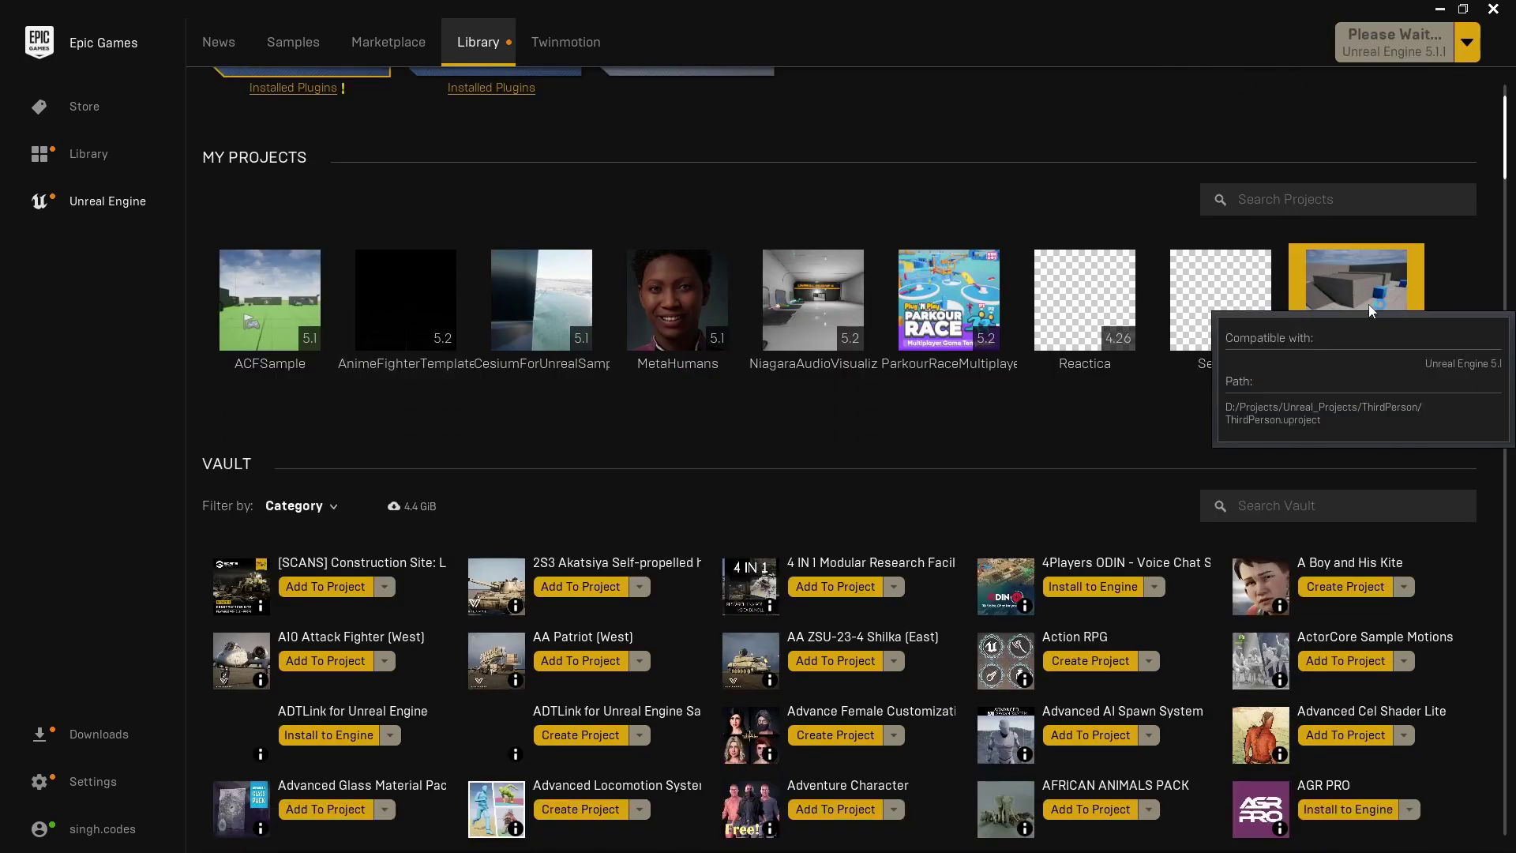
scroll(1059, 449, down, 3)
click(1442, 7)
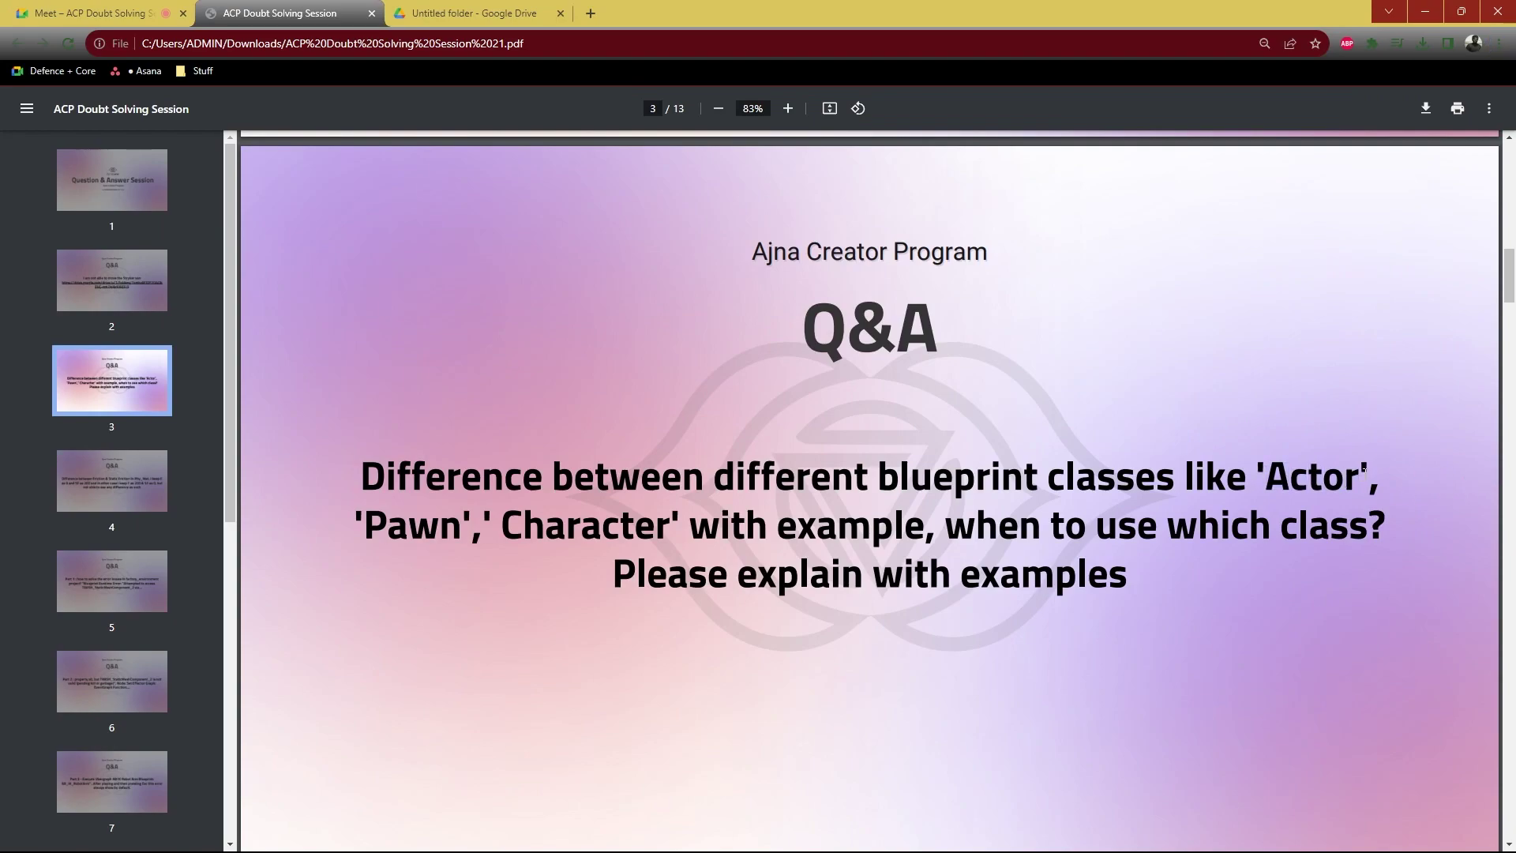
Step: Highlight 'Actor', 'Character' and 'Pawn' in the question, then bring Unreal Editor forward
double_click(1273, 479)
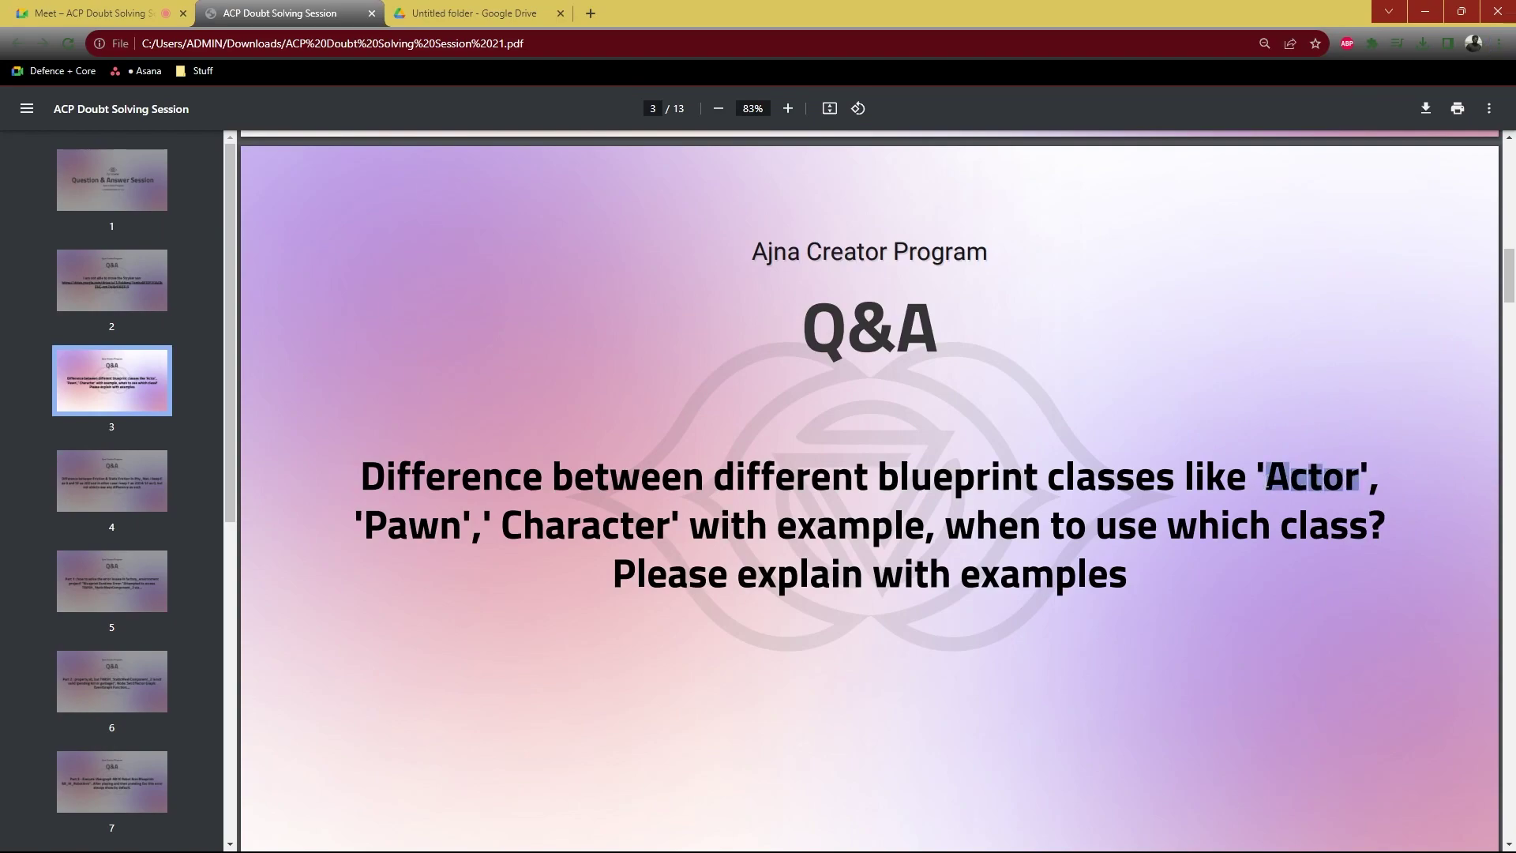
drag(668, 527, 586, 519)
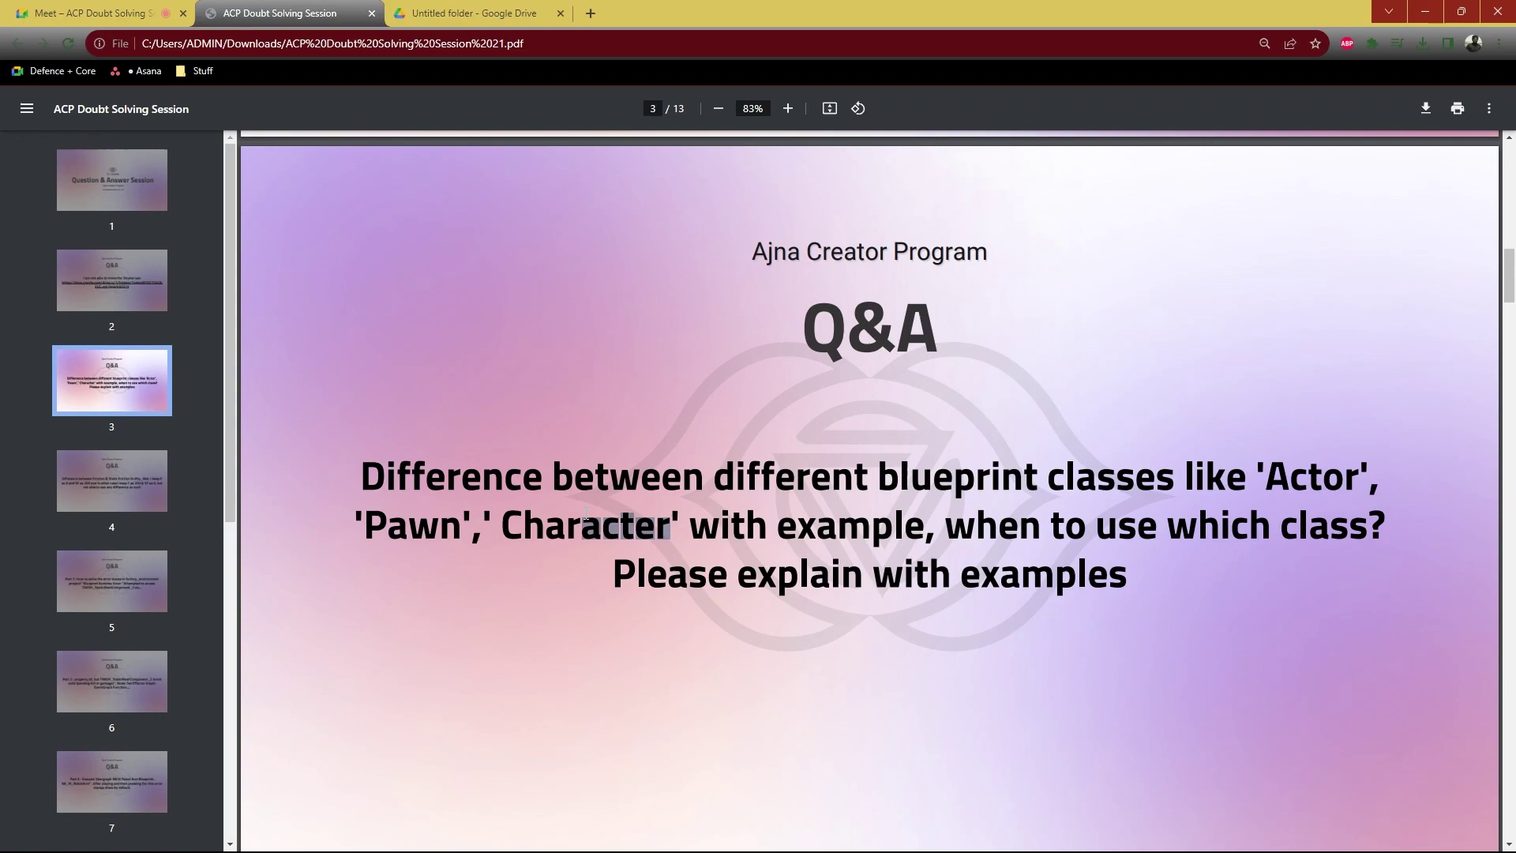
drag(463, 526, 339, 534)
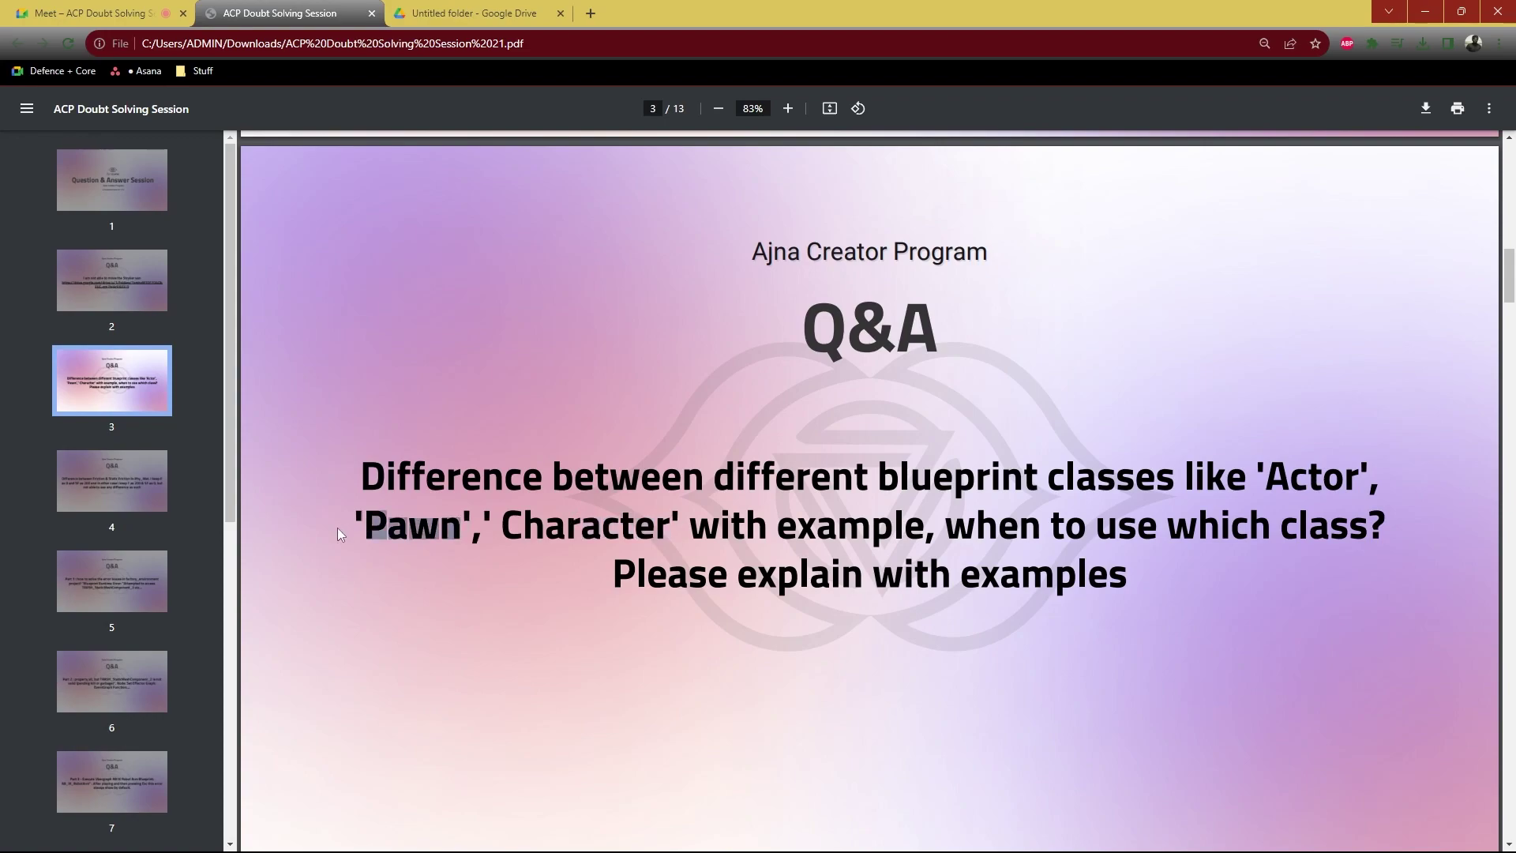
click(382, 523)
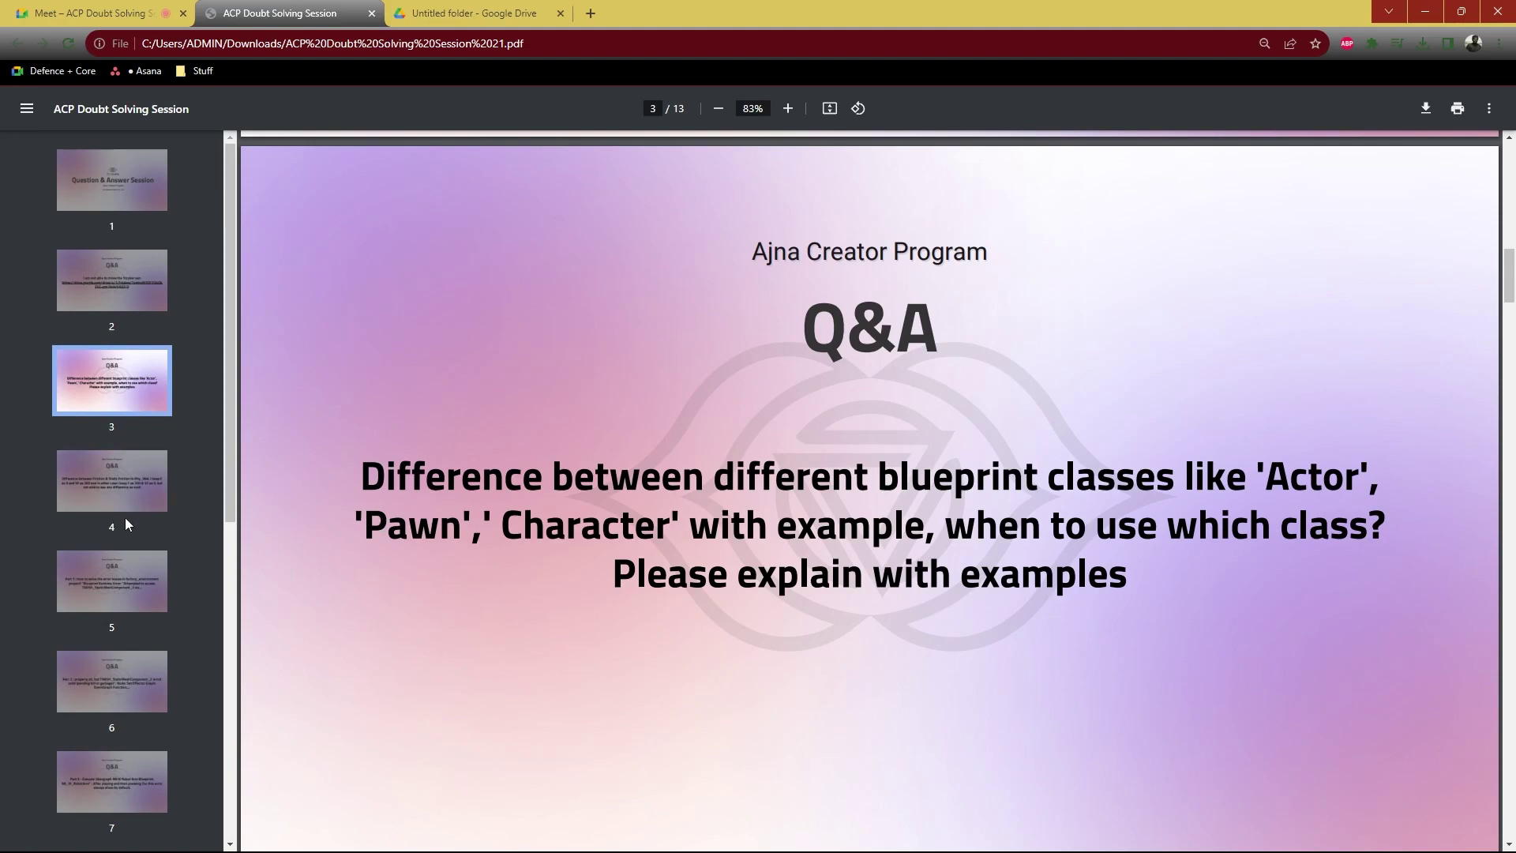
click(984, 835)
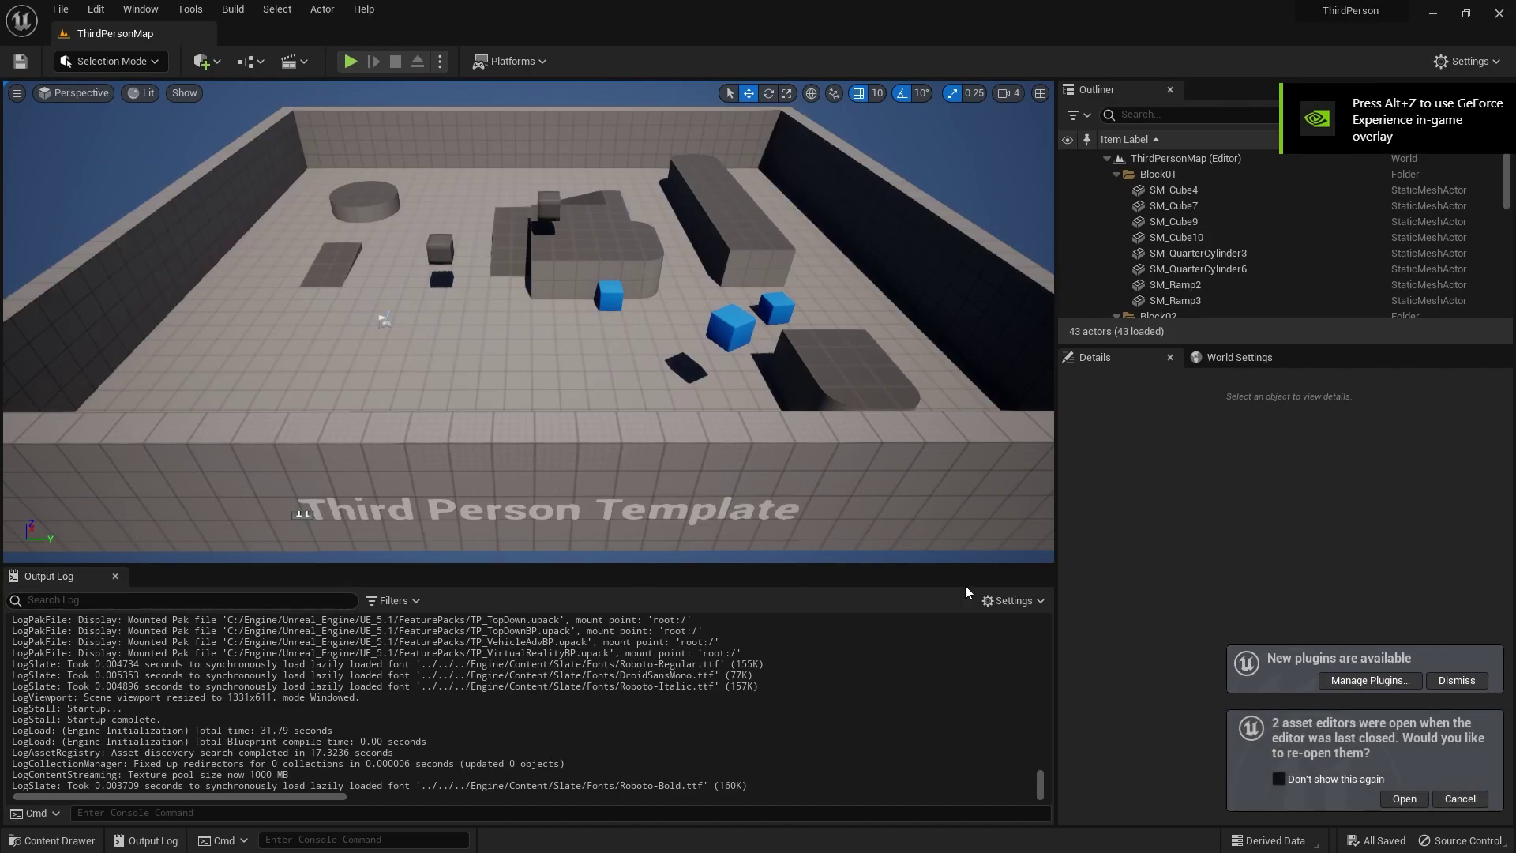
Step: Dismiss the plugins notification, close the Output Log and show the Content Drawer at Content
click(1457, 680)
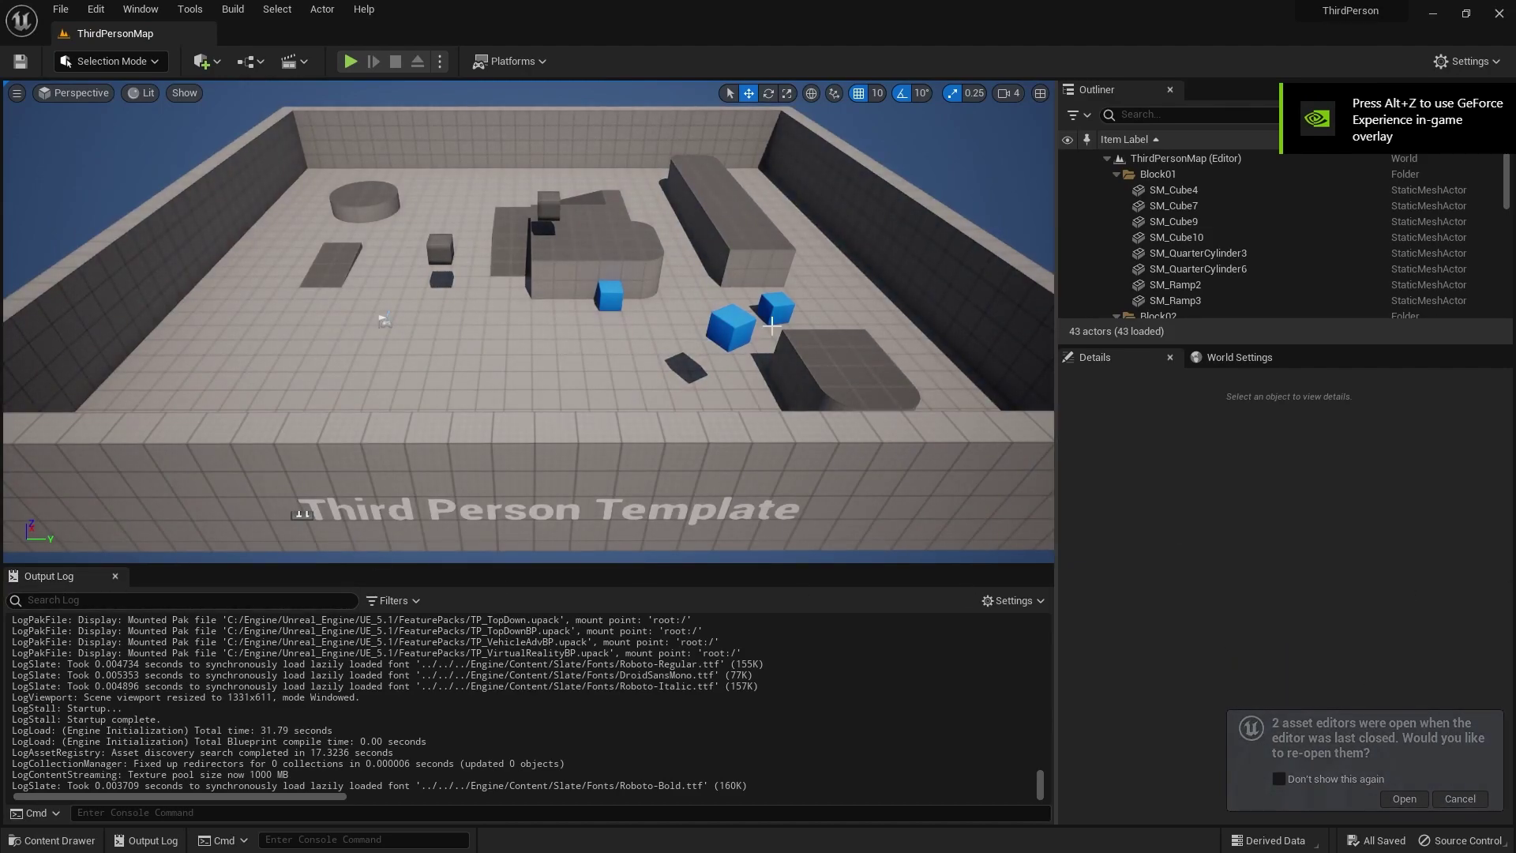
click(116, 576)
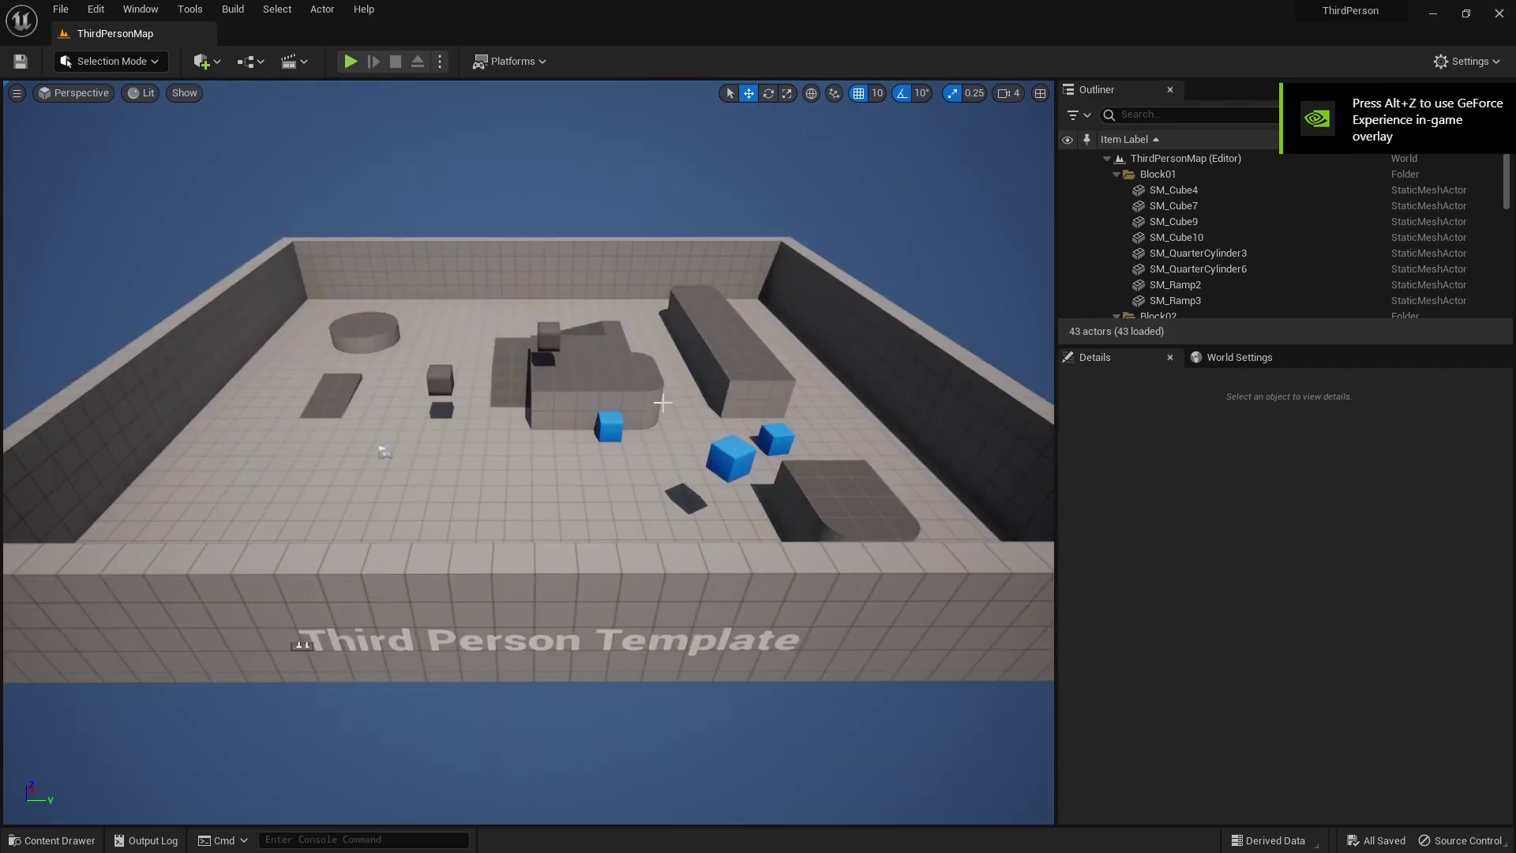
key(ctrl+space)
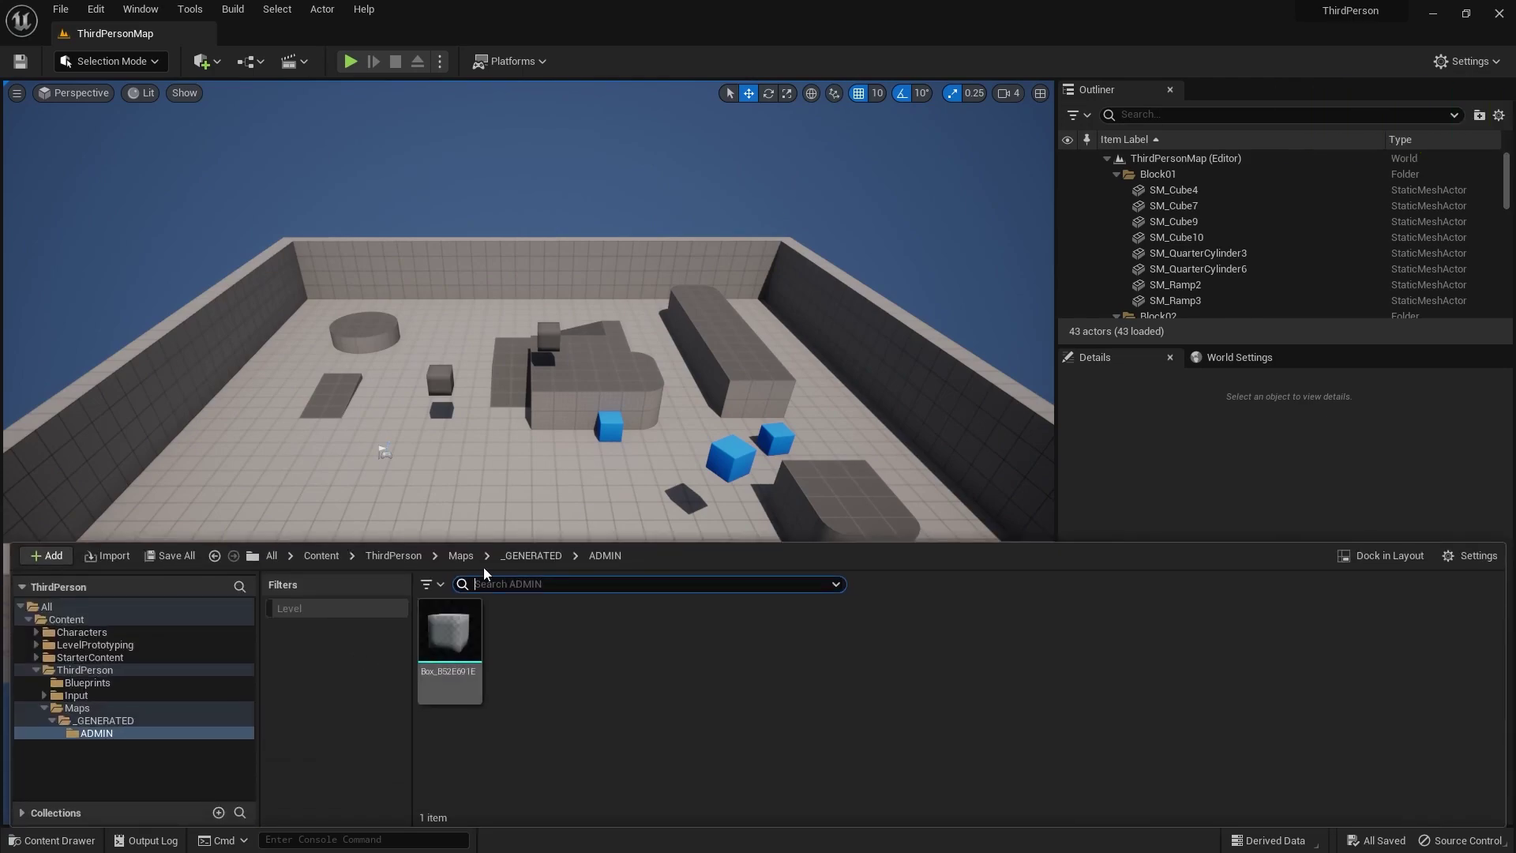
click(461, 555)
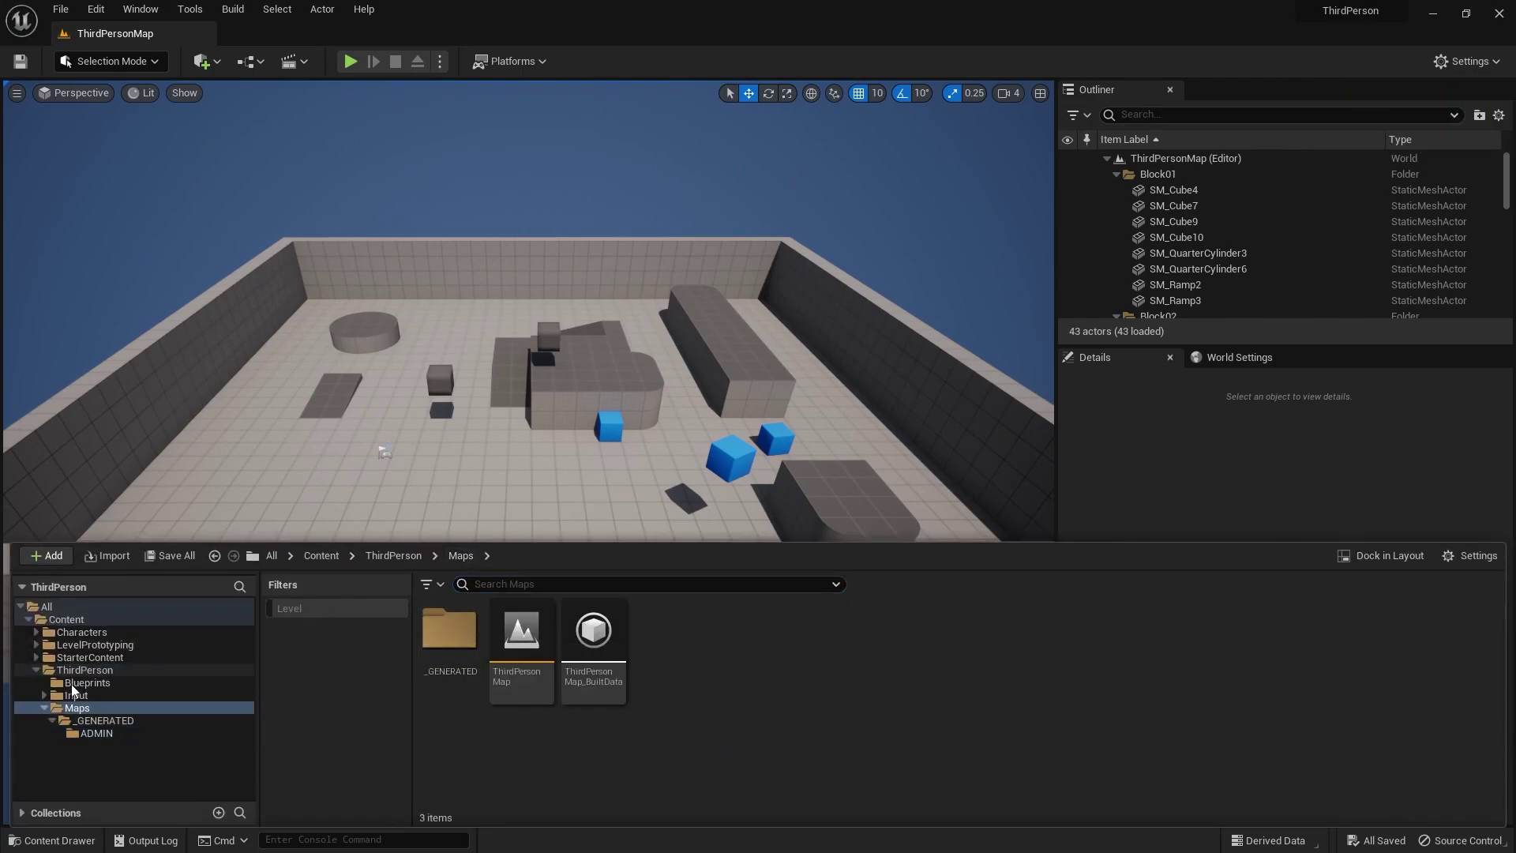
click(66, 619)
Step: Start a new Blueprint Class and browse the full list of parent classes
right_click(848, 725)
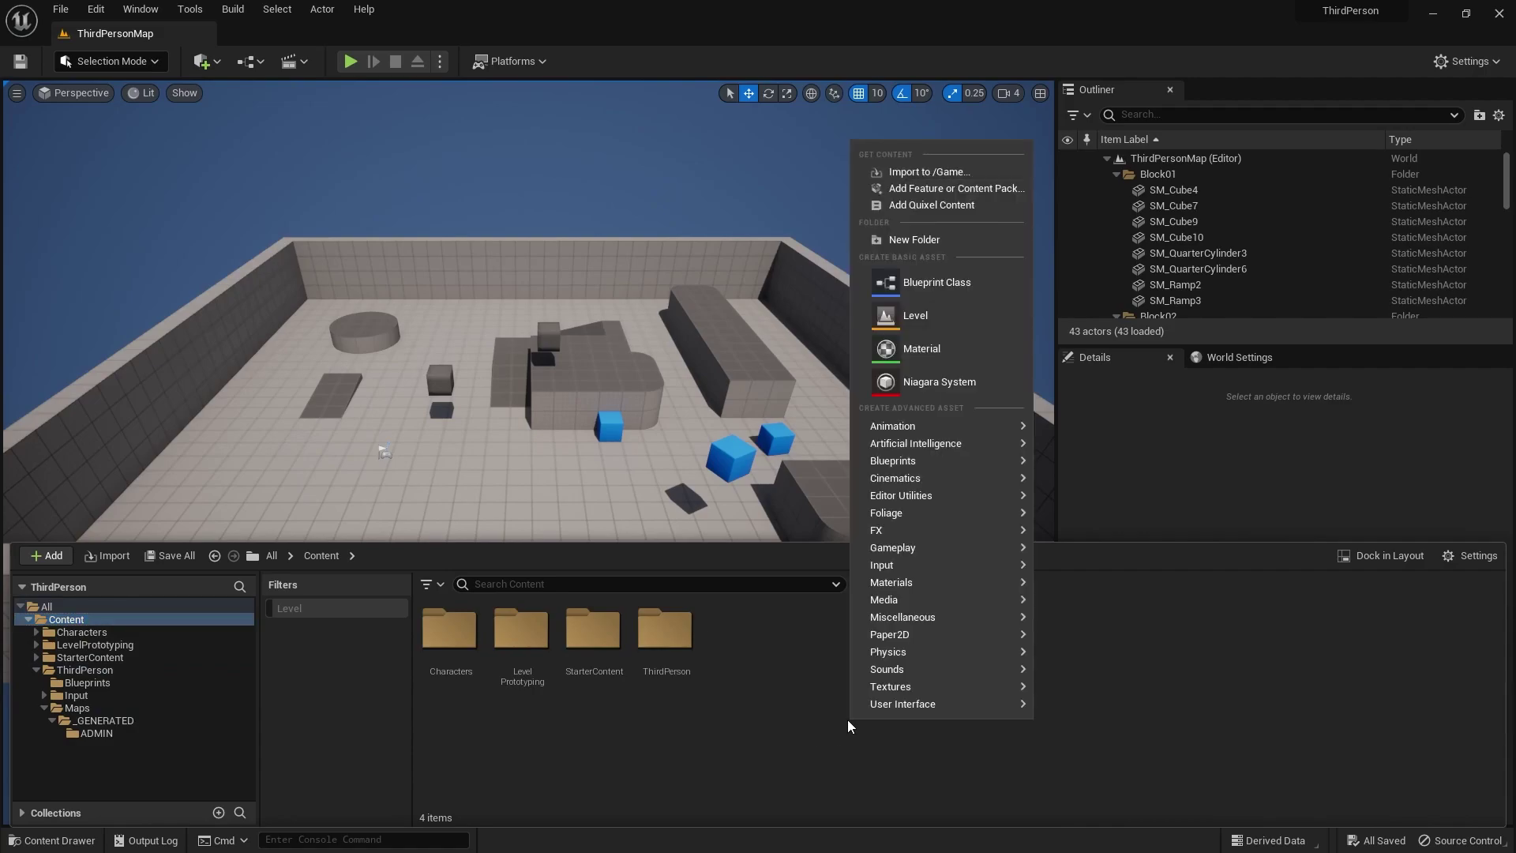
click(931, 283)
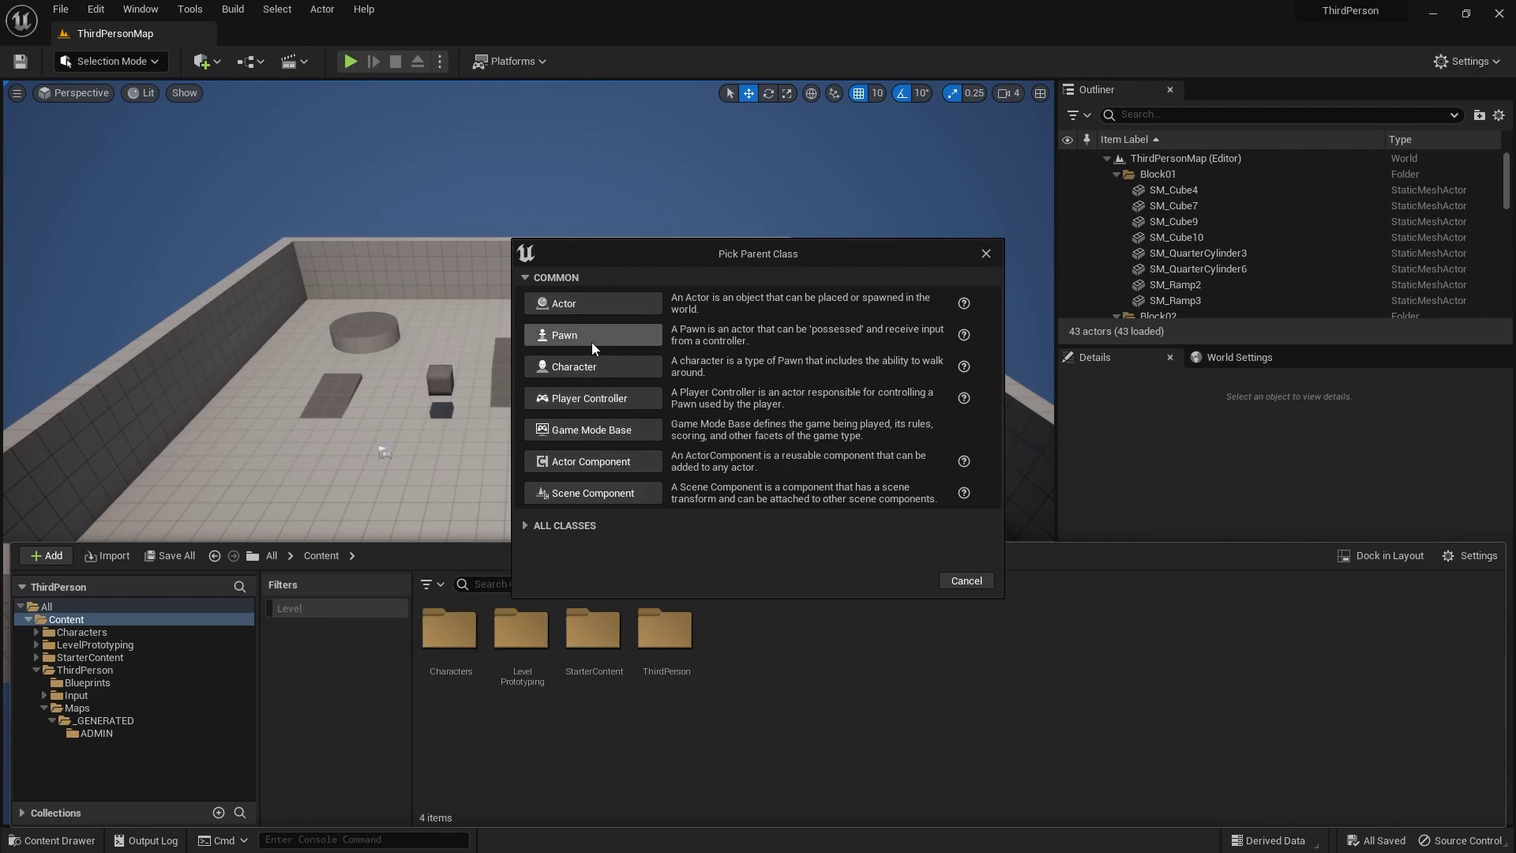
click(543, 527)
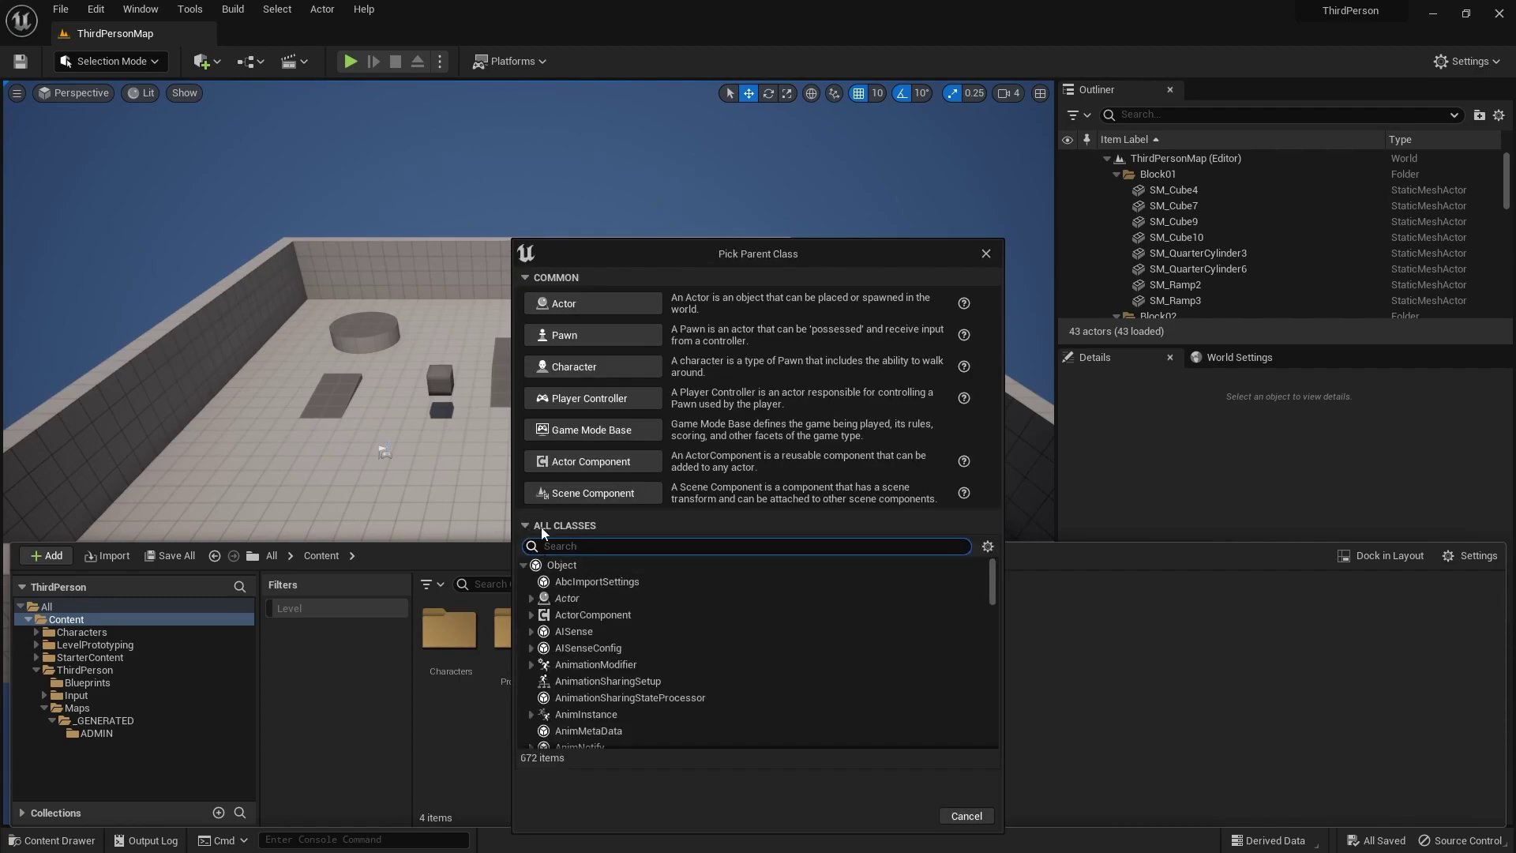
scroll(602, 649, down, 20)
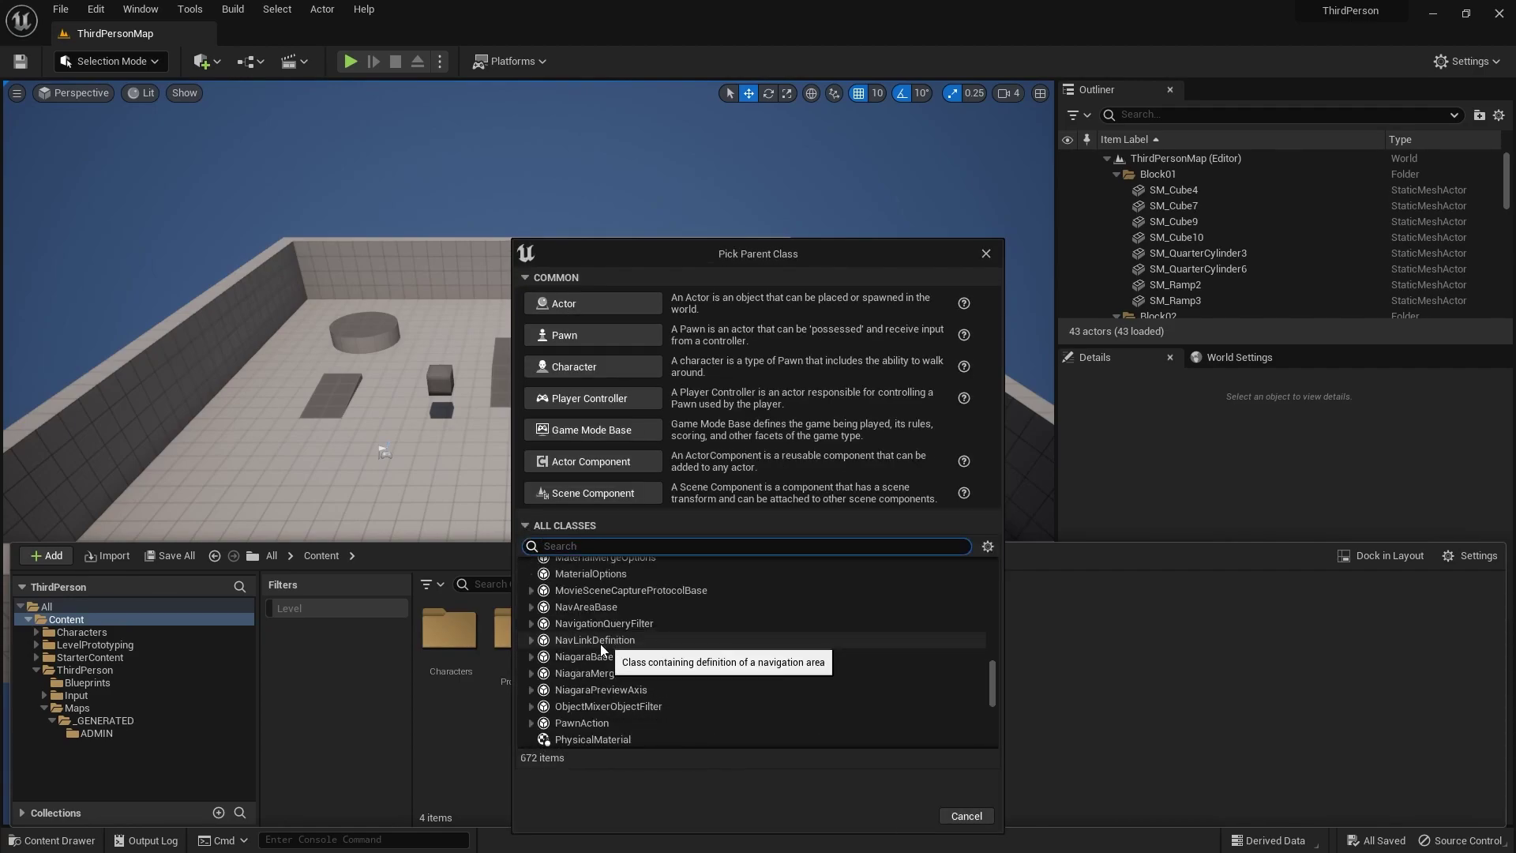
click(532, 673)
scroll(534, 644, down, 3)
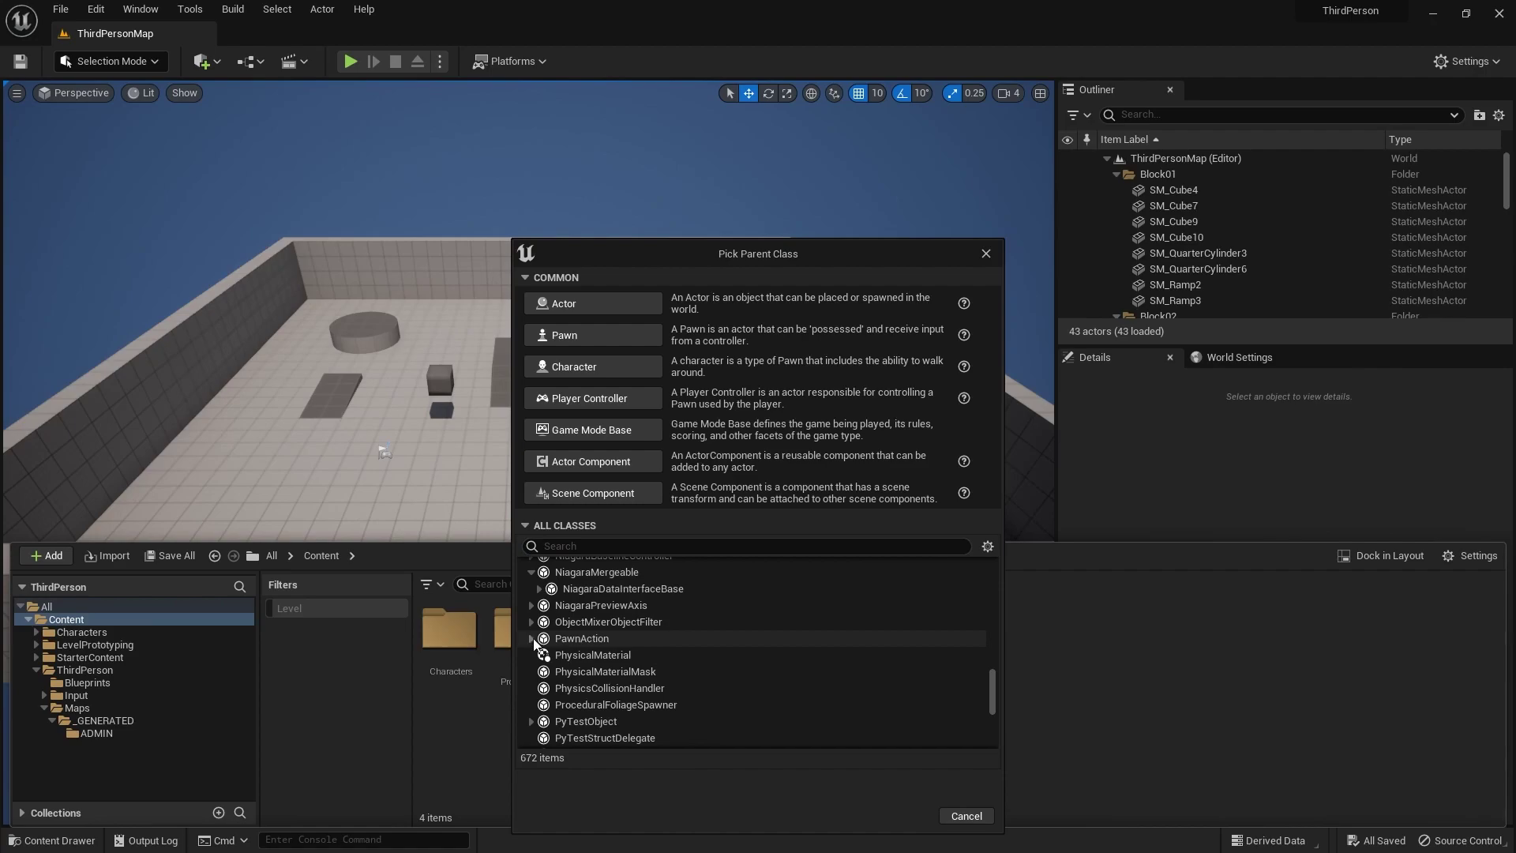
click(532, 638)
click(532, 622)
click(532, 604)
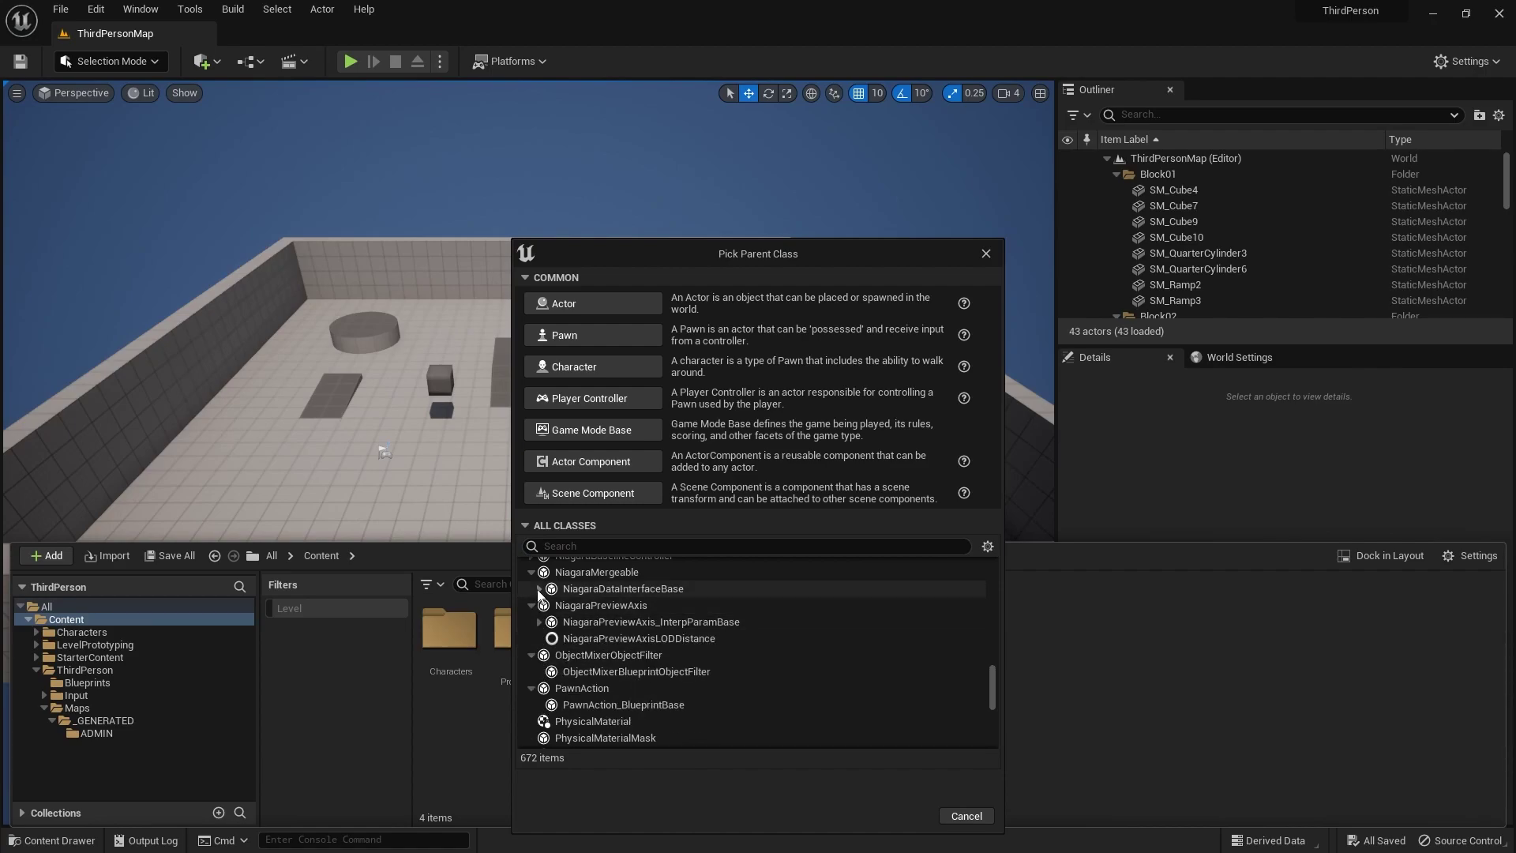
click(539, 622)
Step: Create an Actor-based Blueprint with the default name NewBlueprint
scroll(551, 633, up, 3)
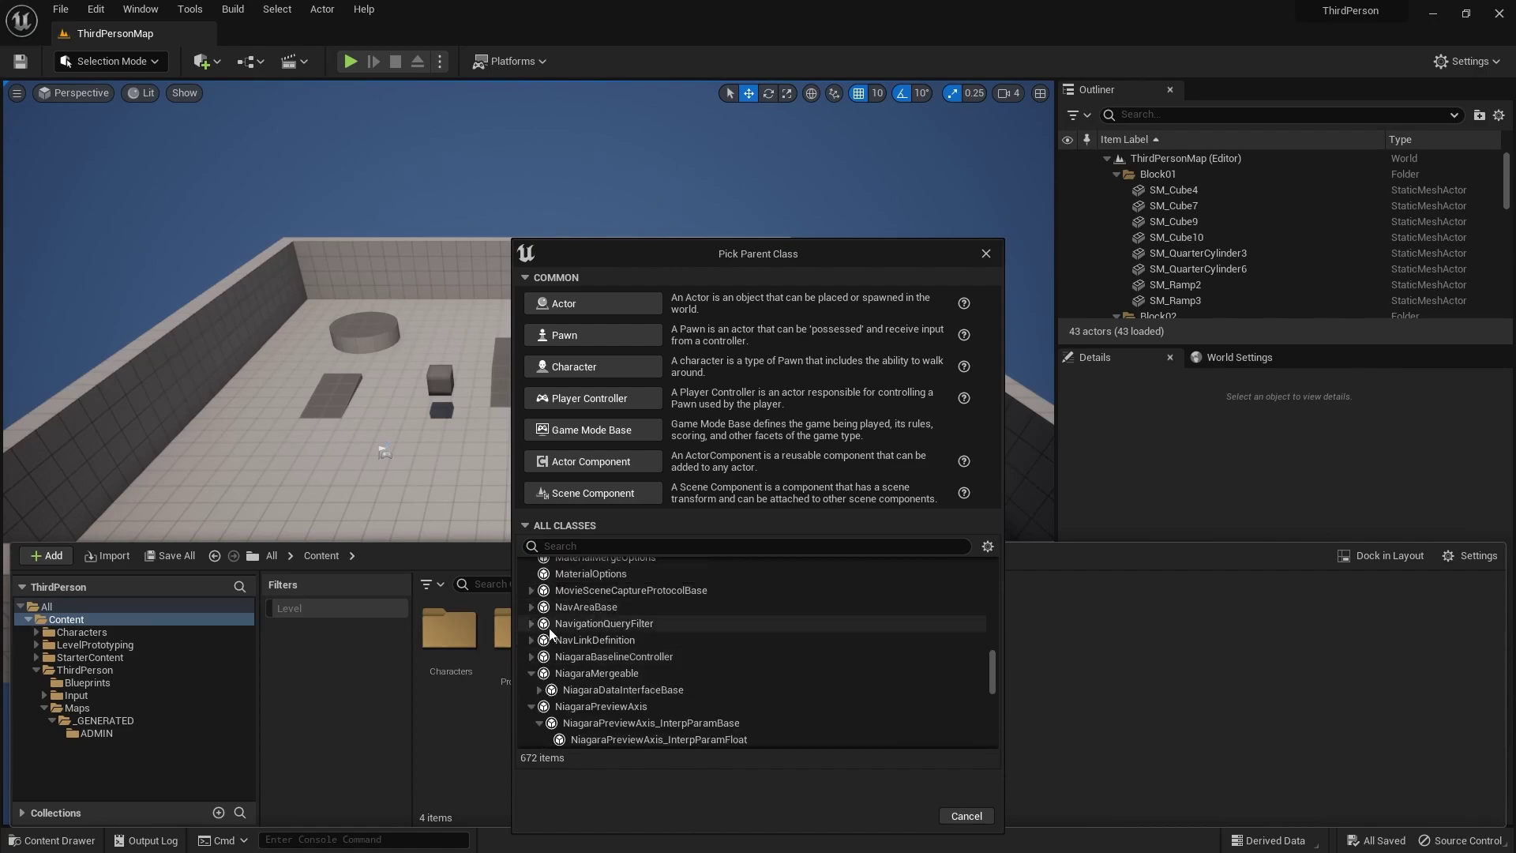
scroll(535, 624, up, 10)
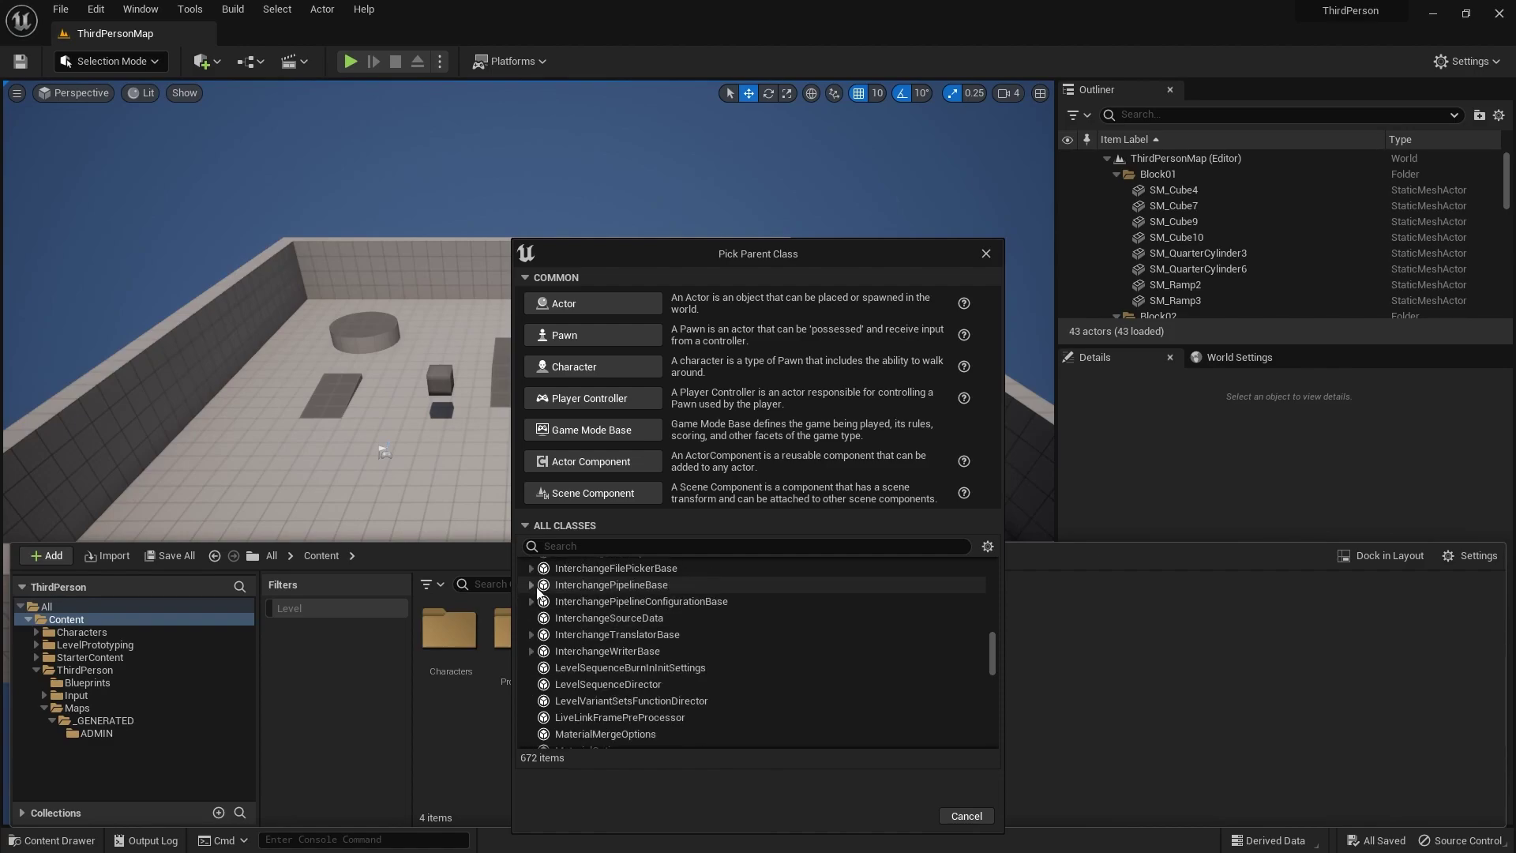
click(532, 605)
scroll(545, 612, up, 4)
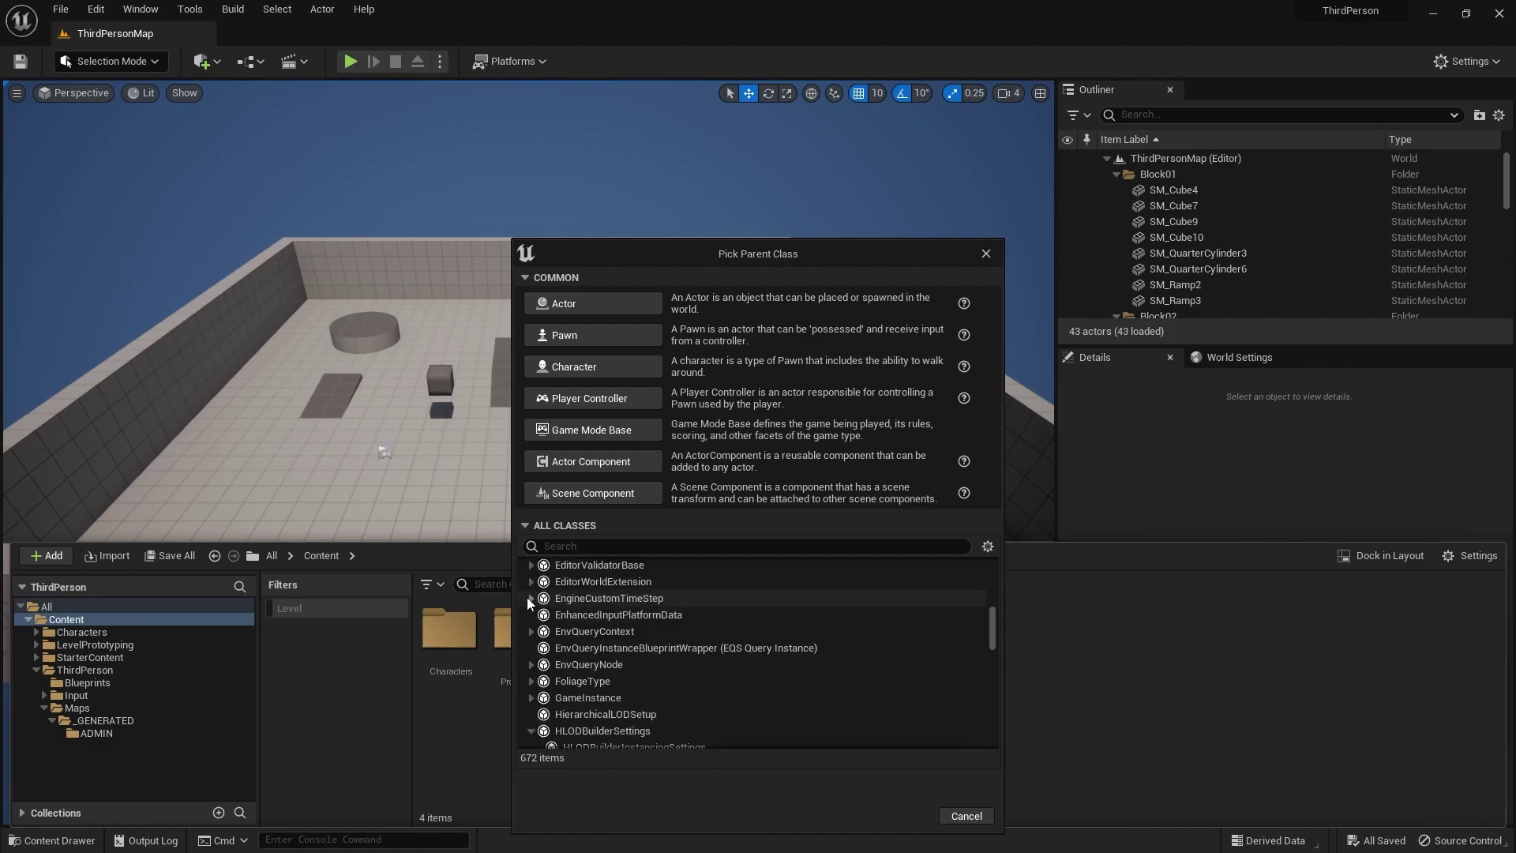
scroll(531, 600, up, 15)
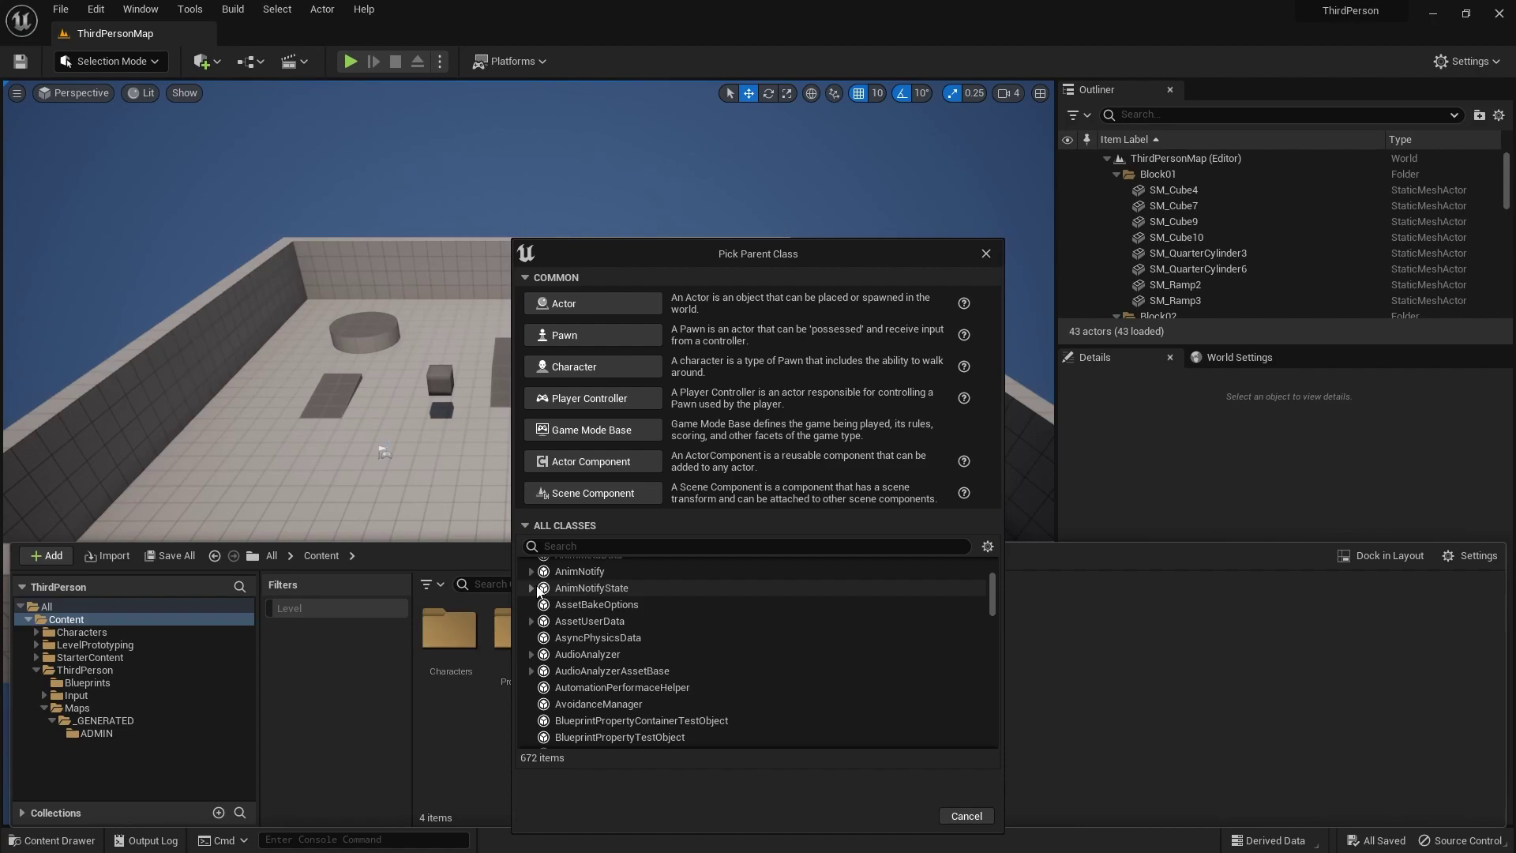
click(600, 305)
key(Return)
click(850, 656)
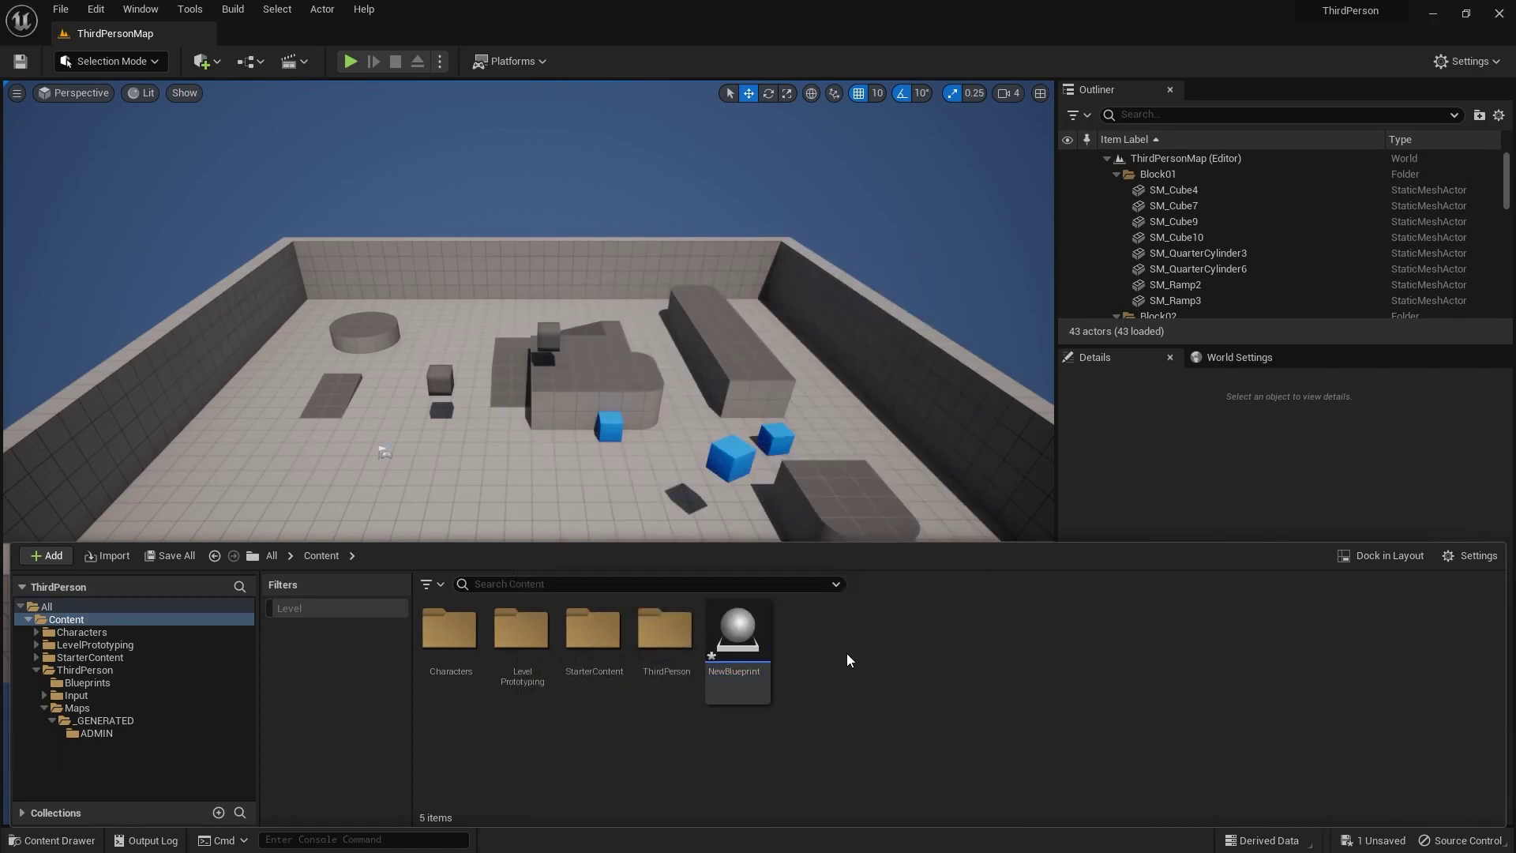
Step: Create a Pawn-based Blueprint, NewBlueprint1
right_click(850, 659)
click(935, 216)
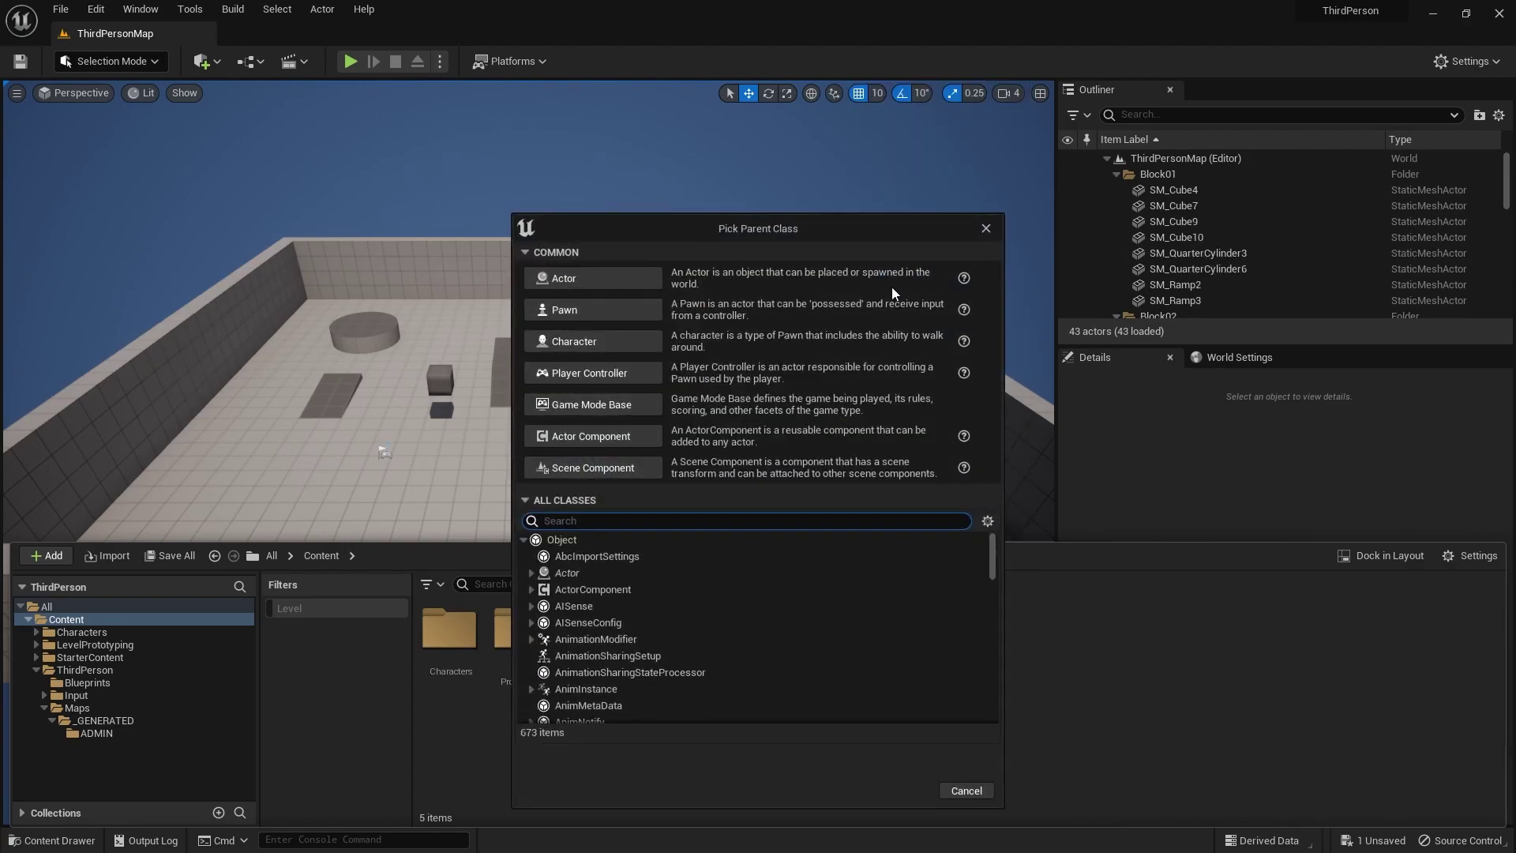
click(557, 302)
click(925, 636)
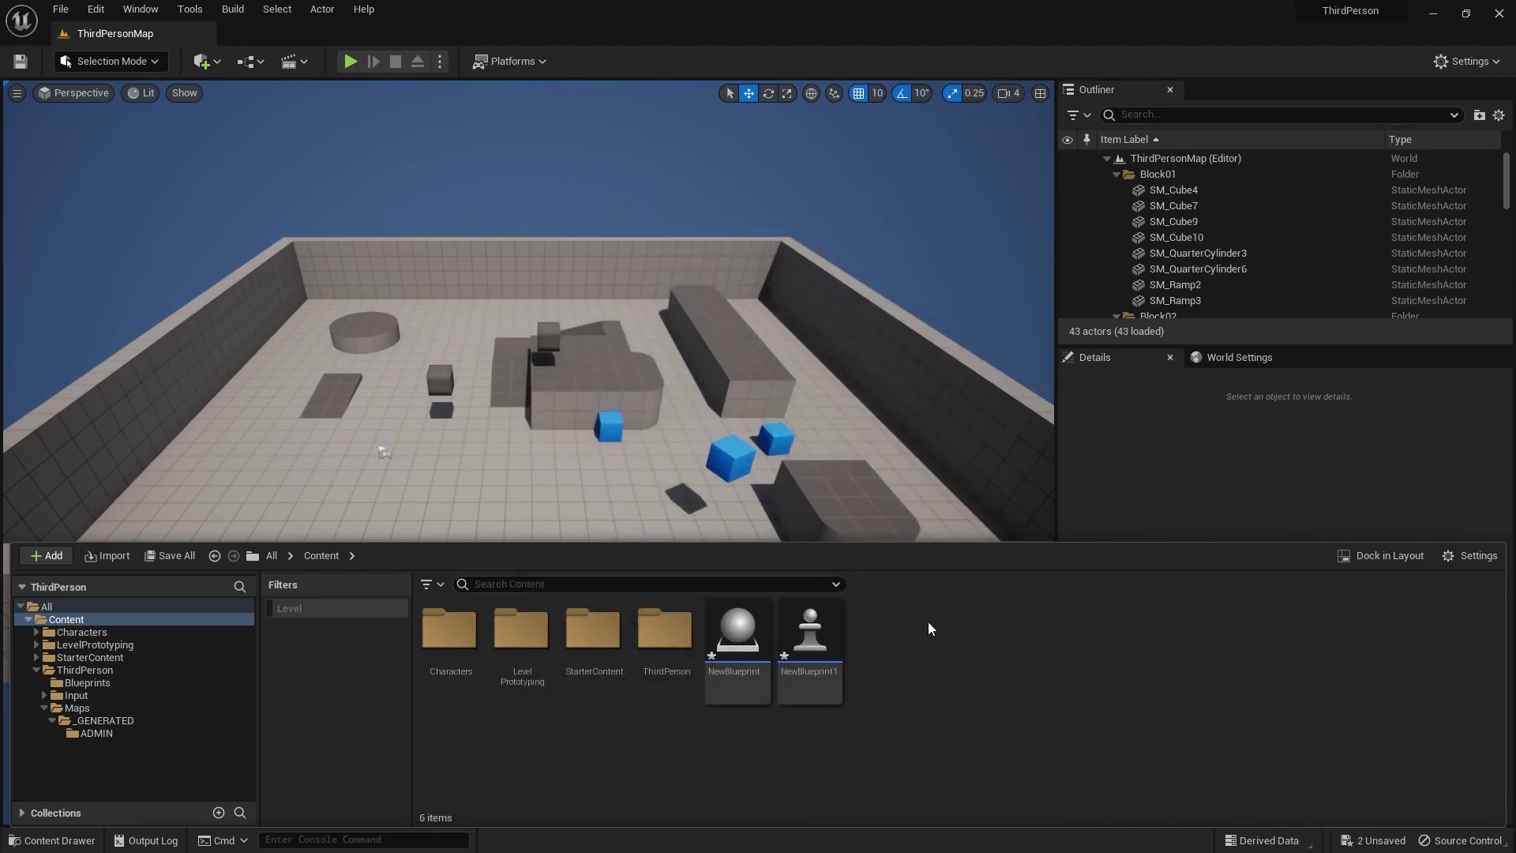
Step: Create a Character-based Blueprint, NewBlueprint2
right_click(925, 636)
click(997, 191)
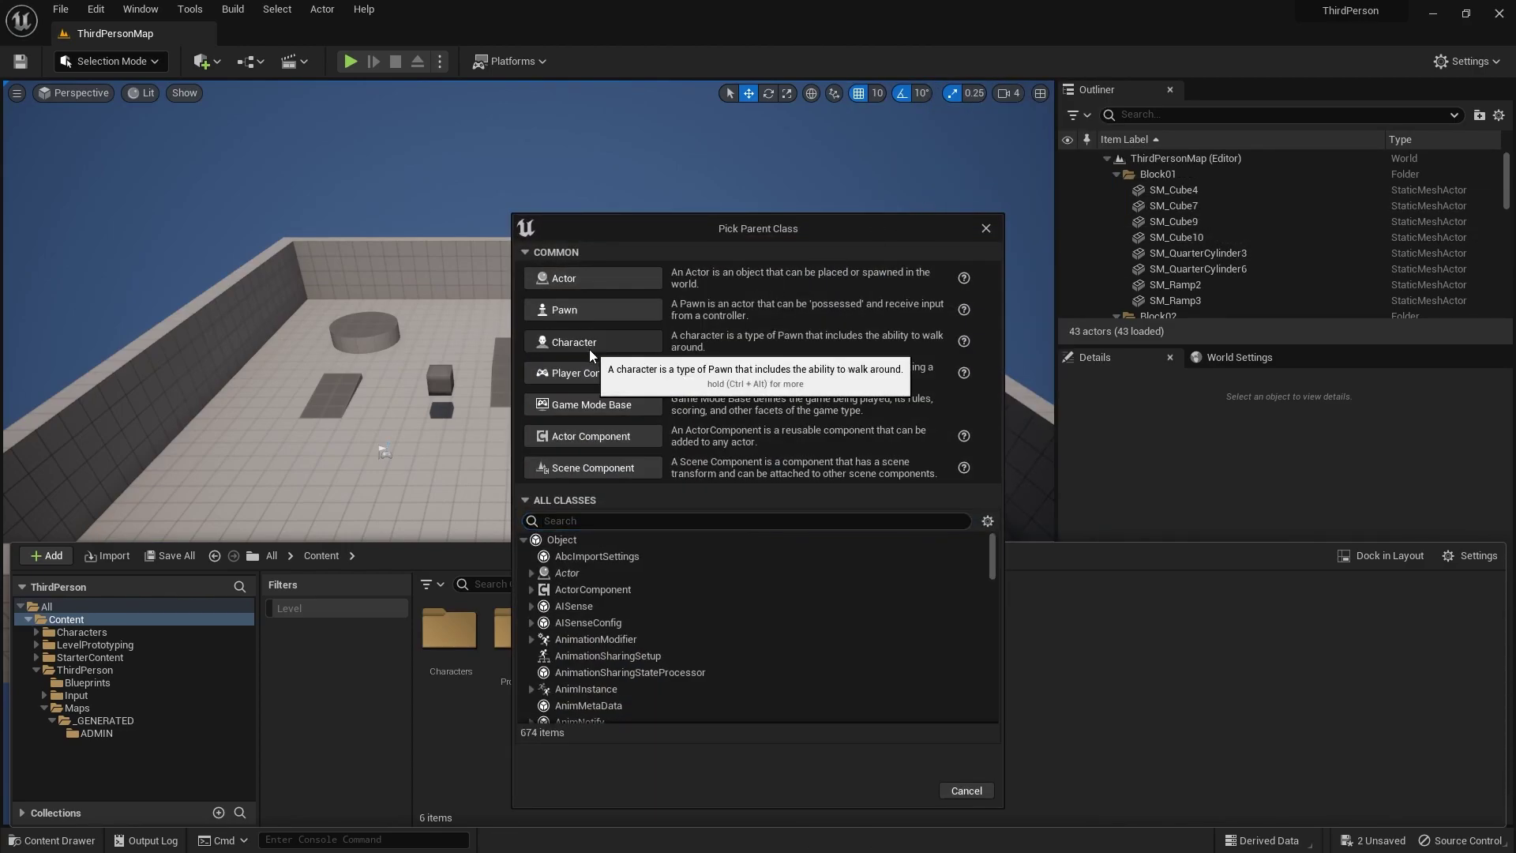
click(567, 342)
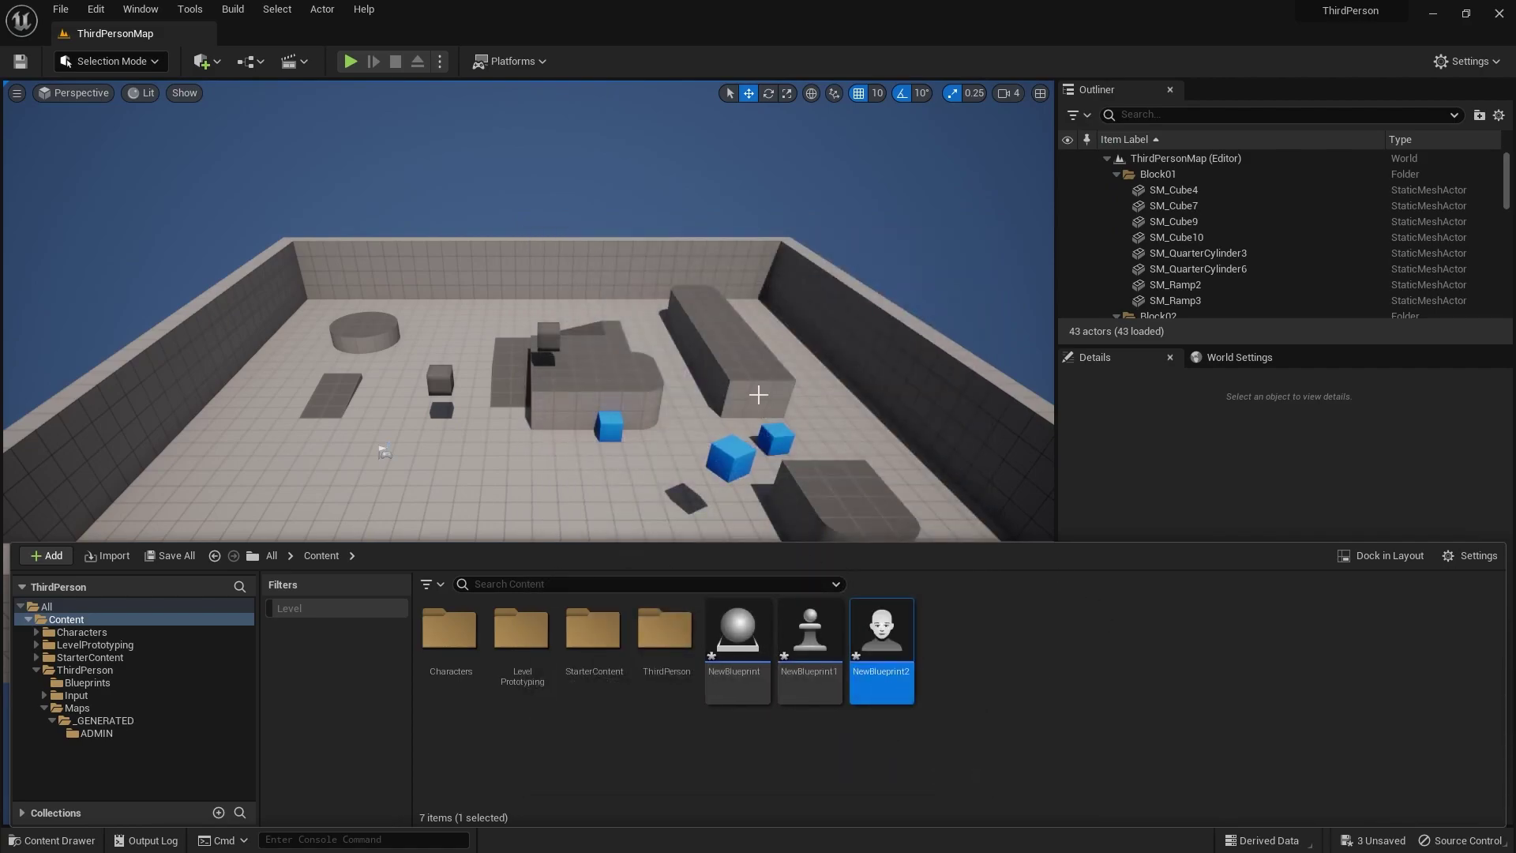
right_drag(937, 366, 937, 366)
Step: Drop NewBlueprint on the floor near the round platform and open its Blueprint editor
key(w)
key(ctrl+space)
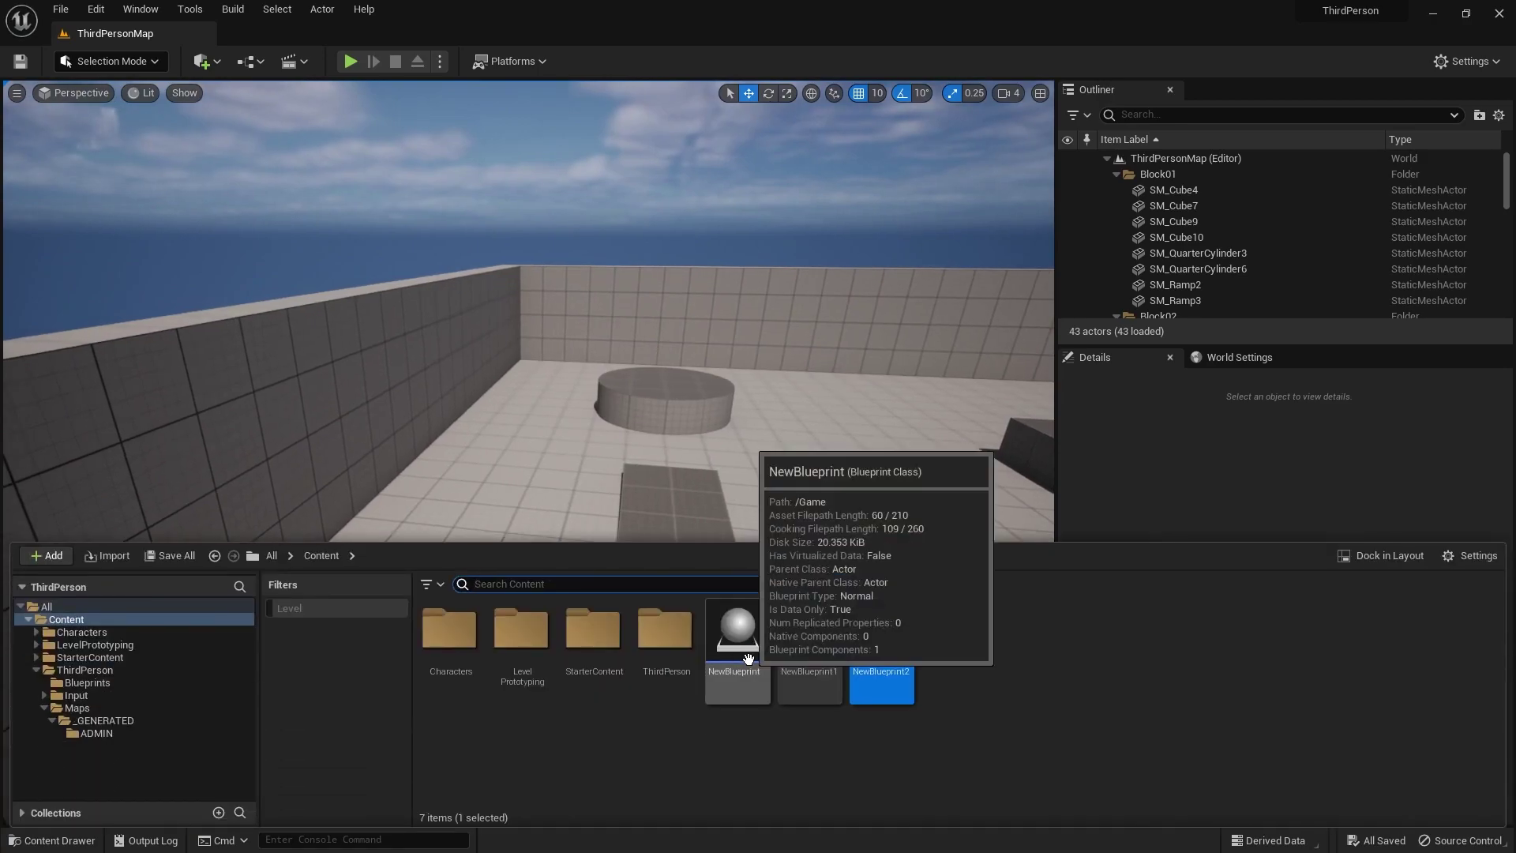
drag(737, 632, 837, 475)
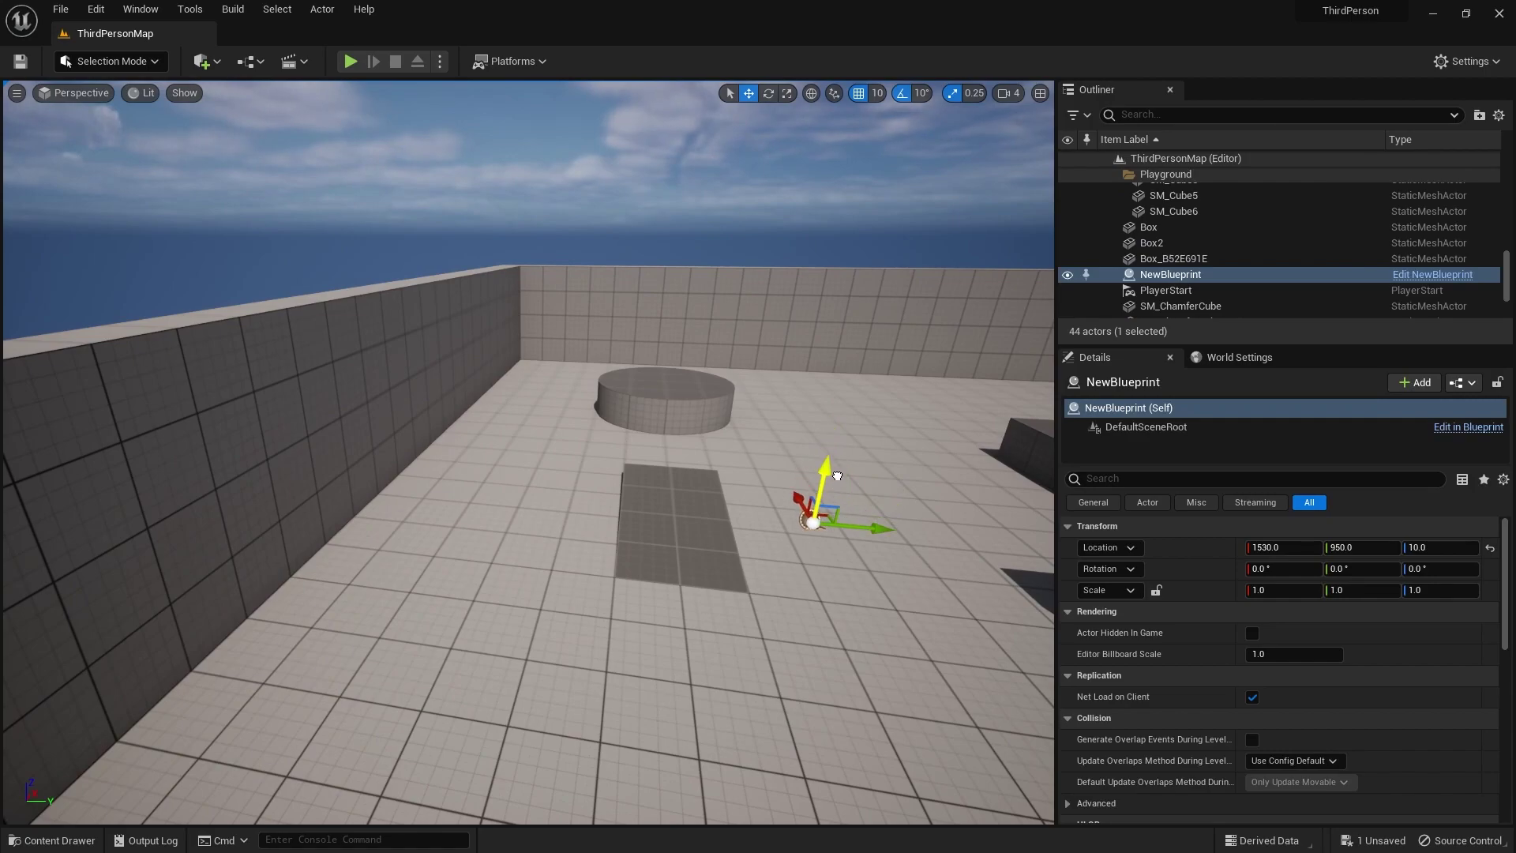
drag(778, 525, 703, 649)
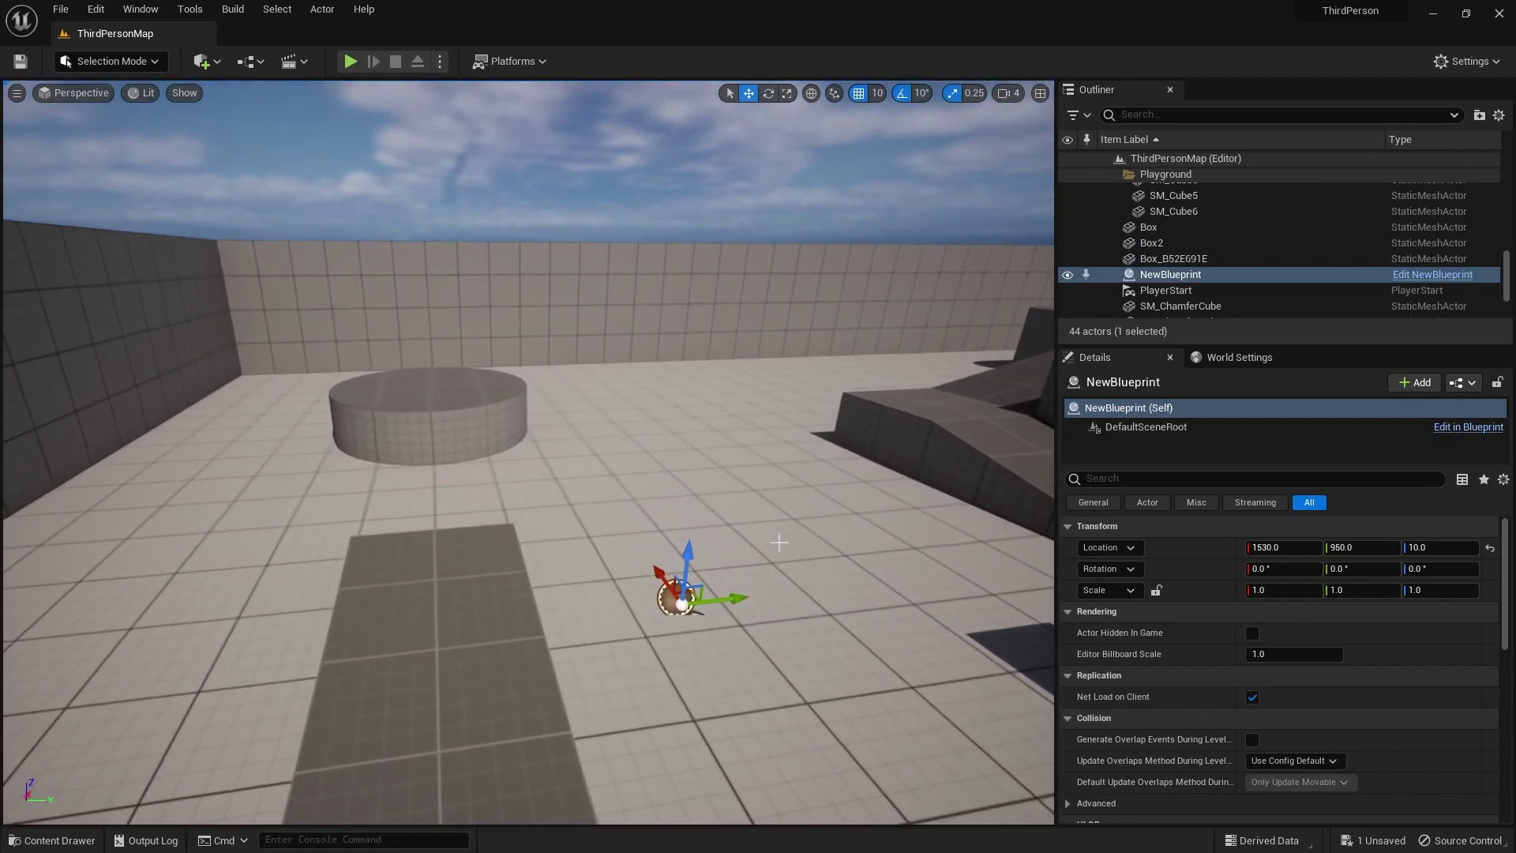
key(ctrl+space)
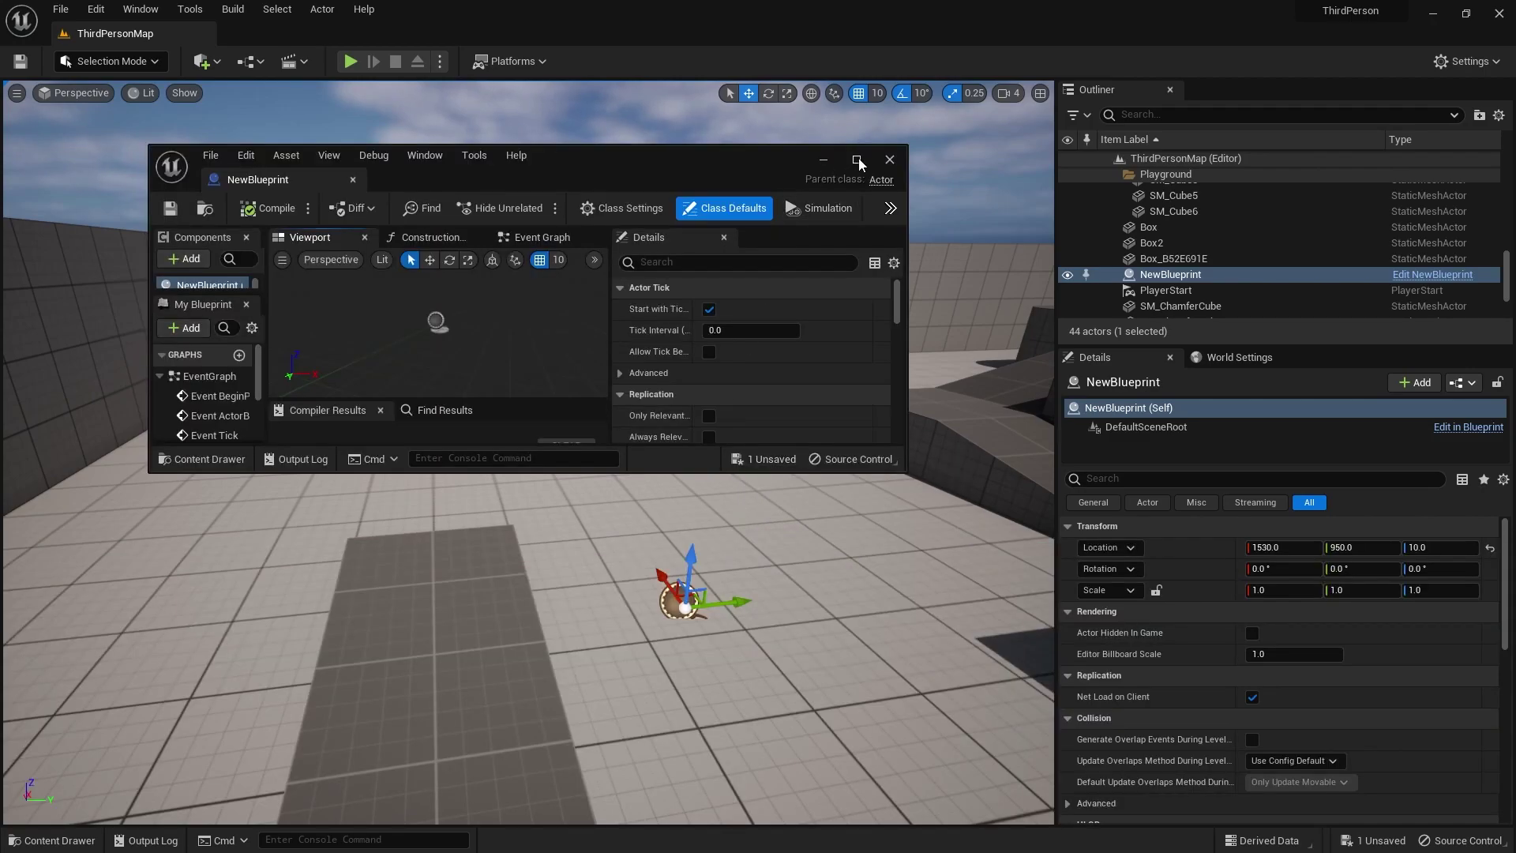
click(857, 161)
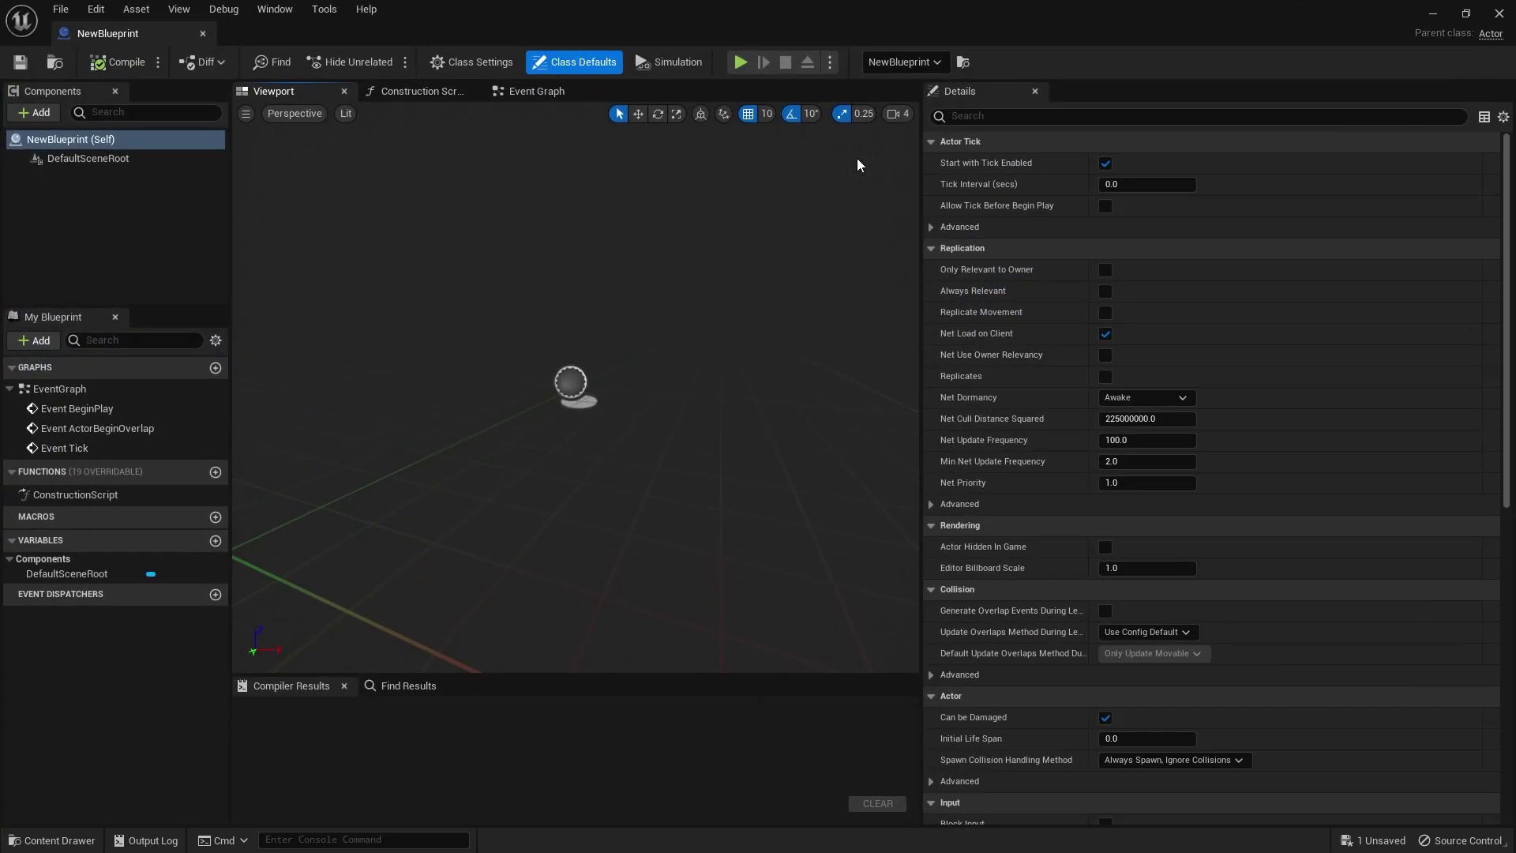
click(35, 112)
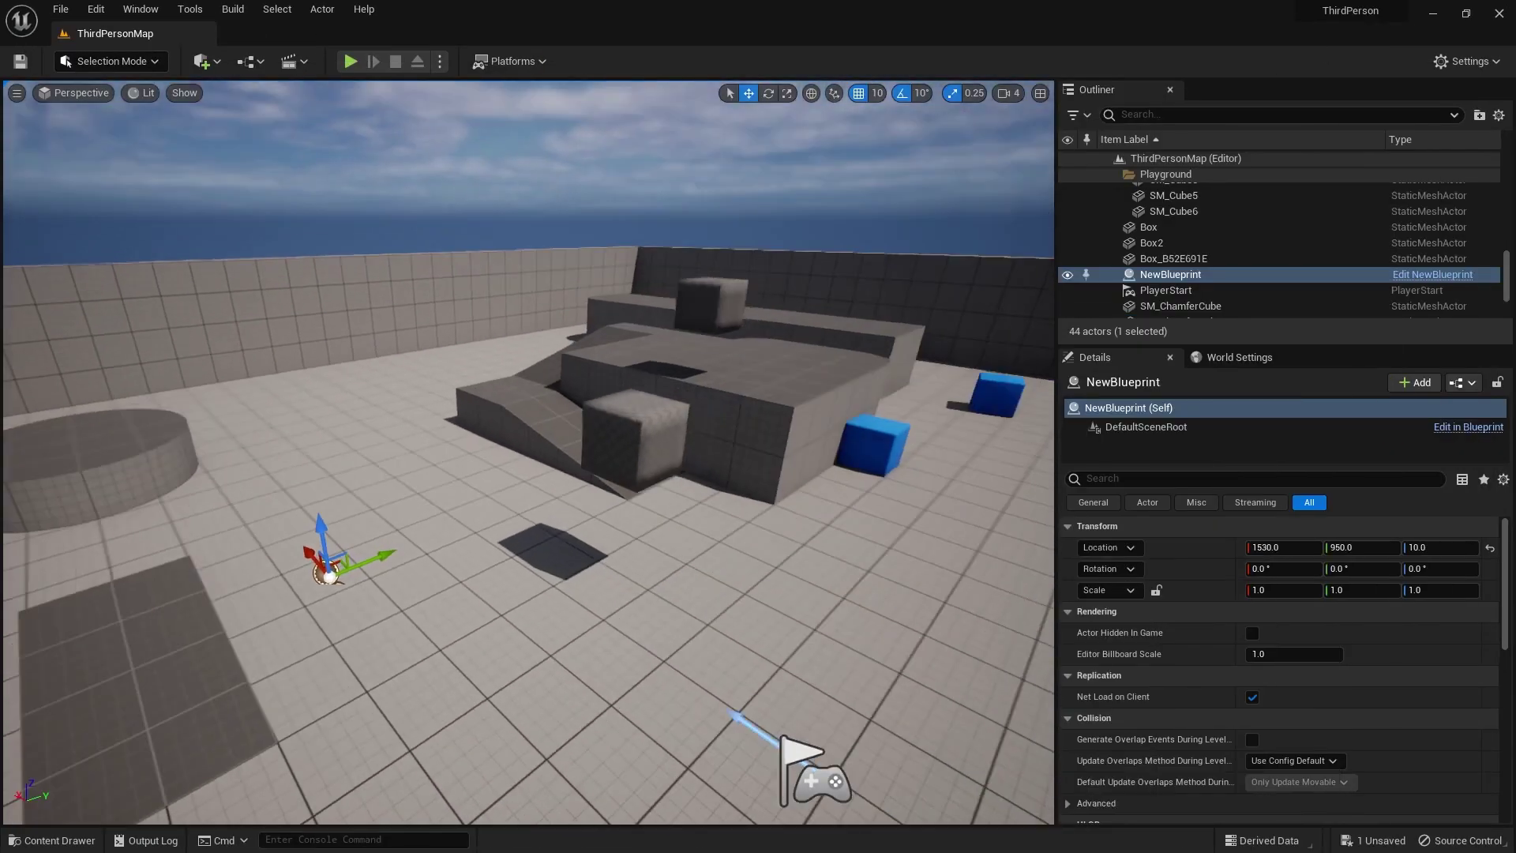
right_drag(440, 430, 490, 389)
right_drag(629, 501, 629, 501)
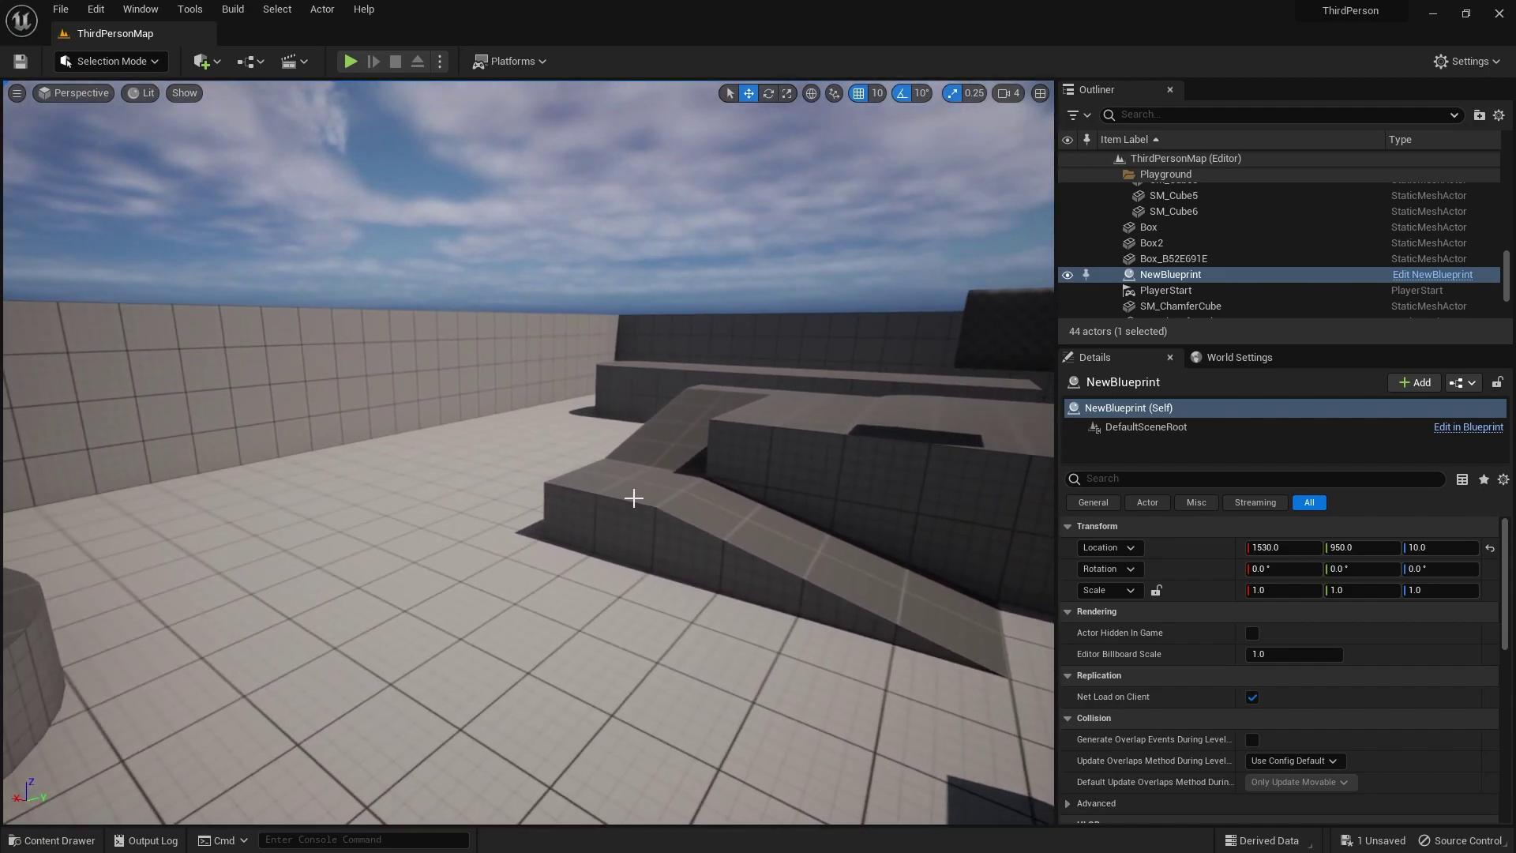
click(629, 501)
right_drag(567, 583, 574, 544)
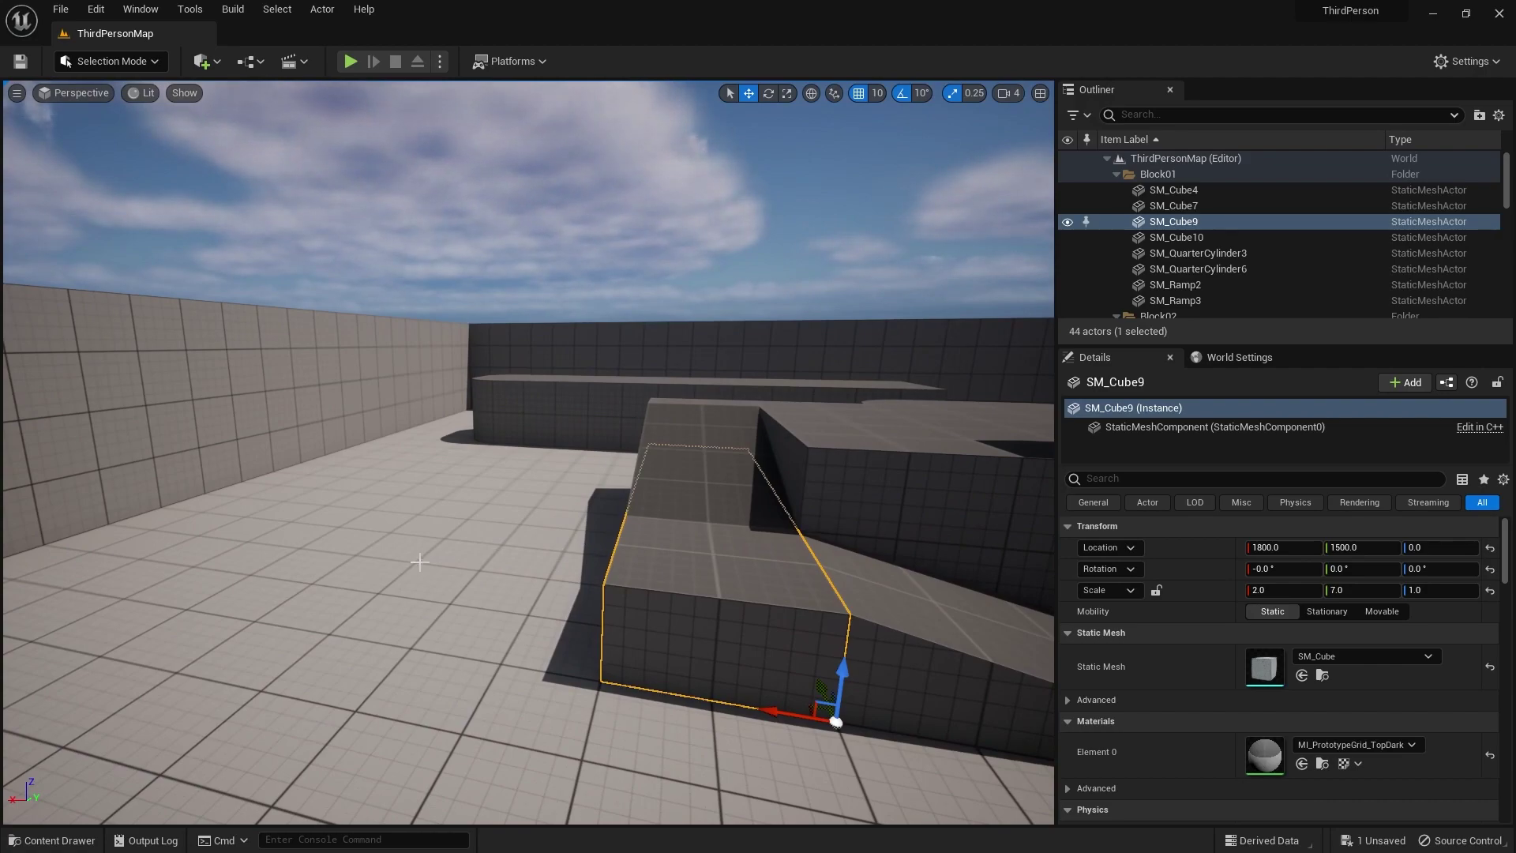
right_drag(420, 562, 419, 562)
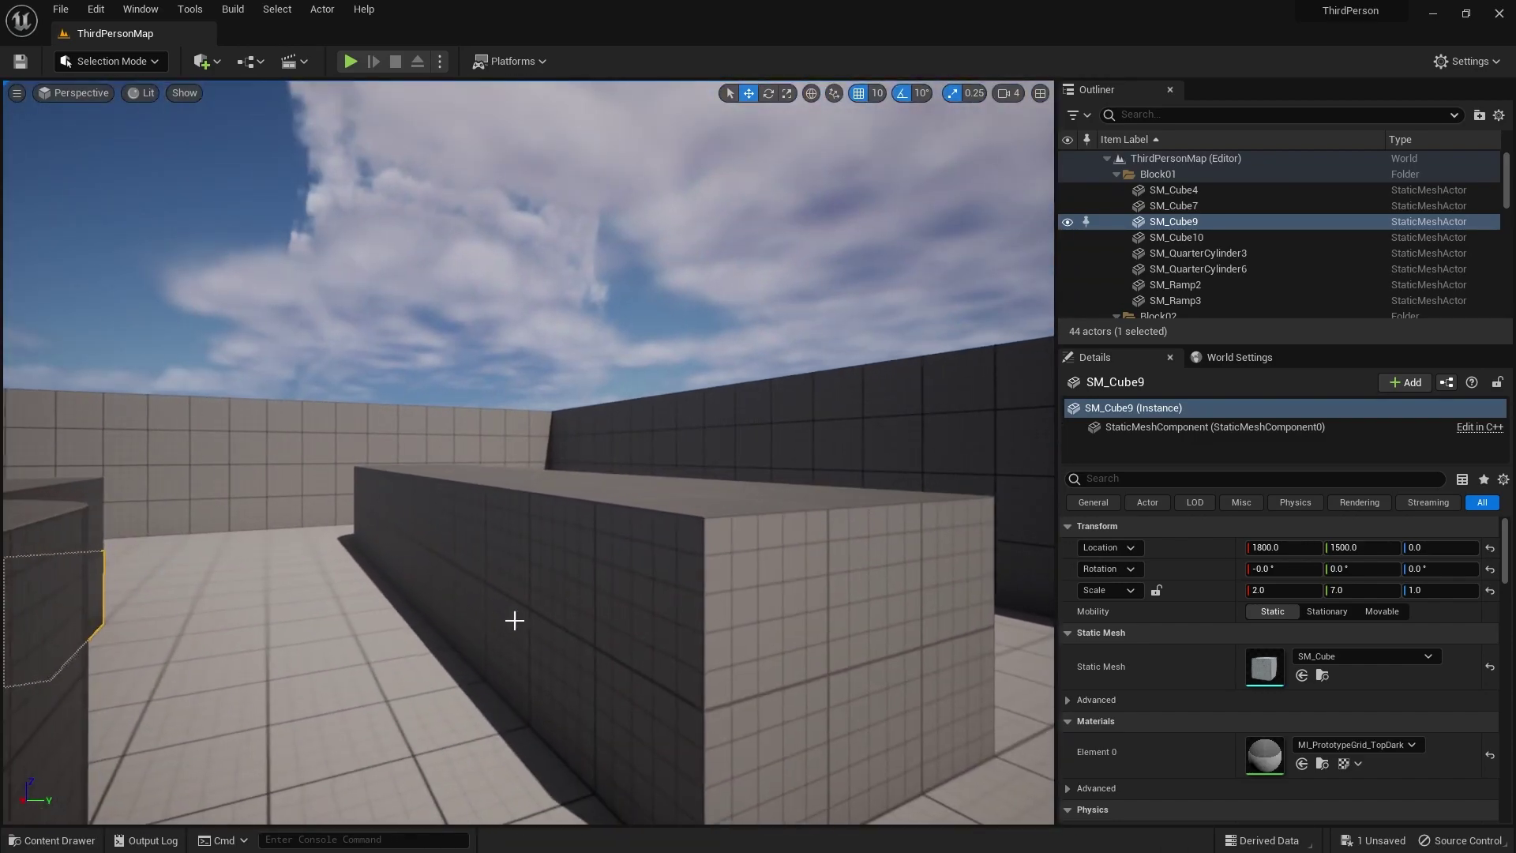
click(538, 551)
click(322, 450)
right_drag(321, 450, 552, 322)
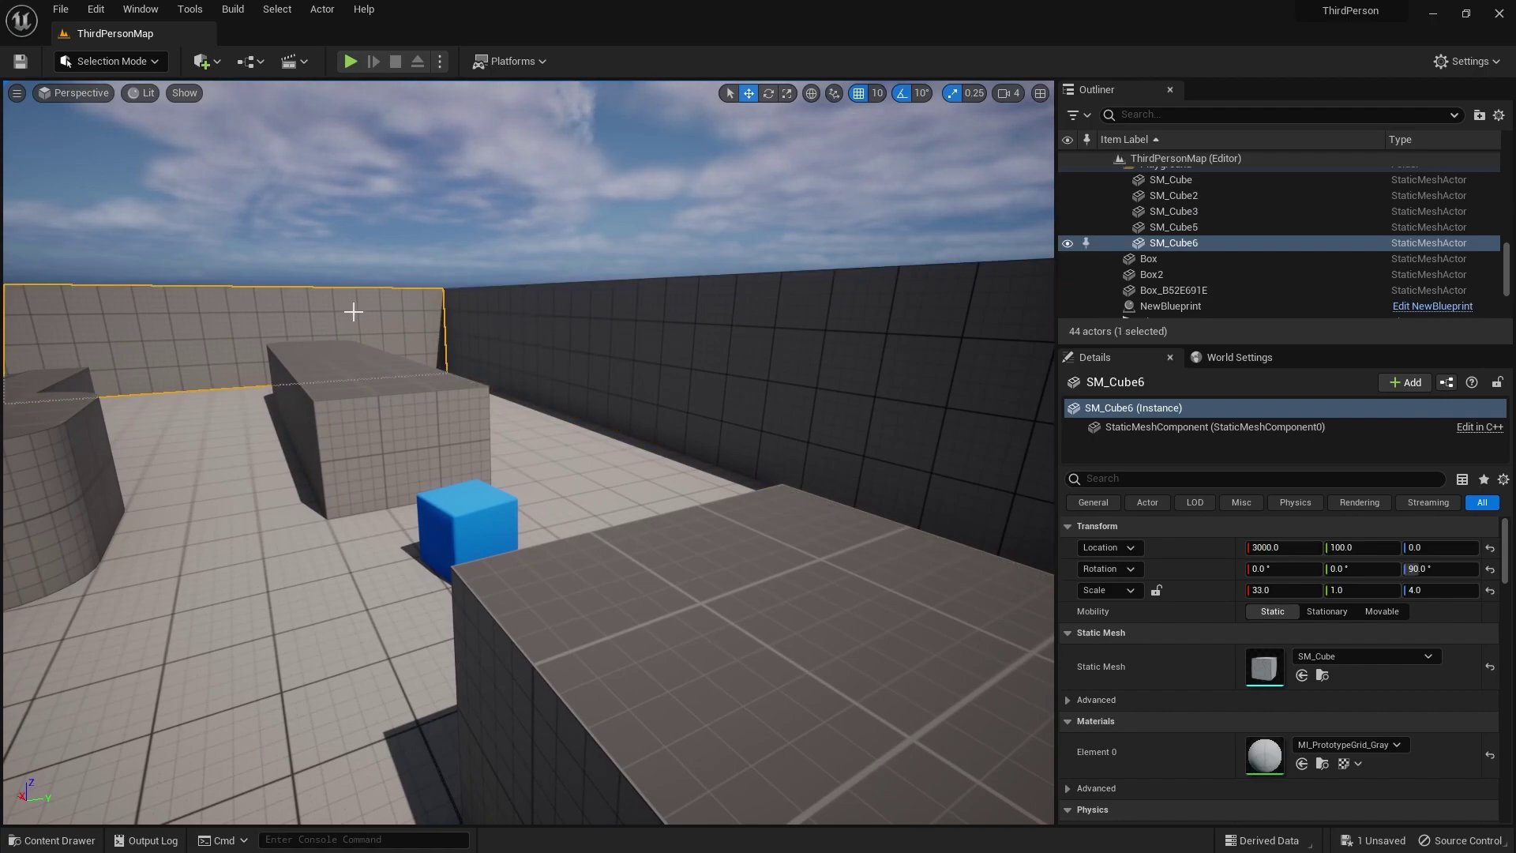
right_drag(353, 312, 511, 359)
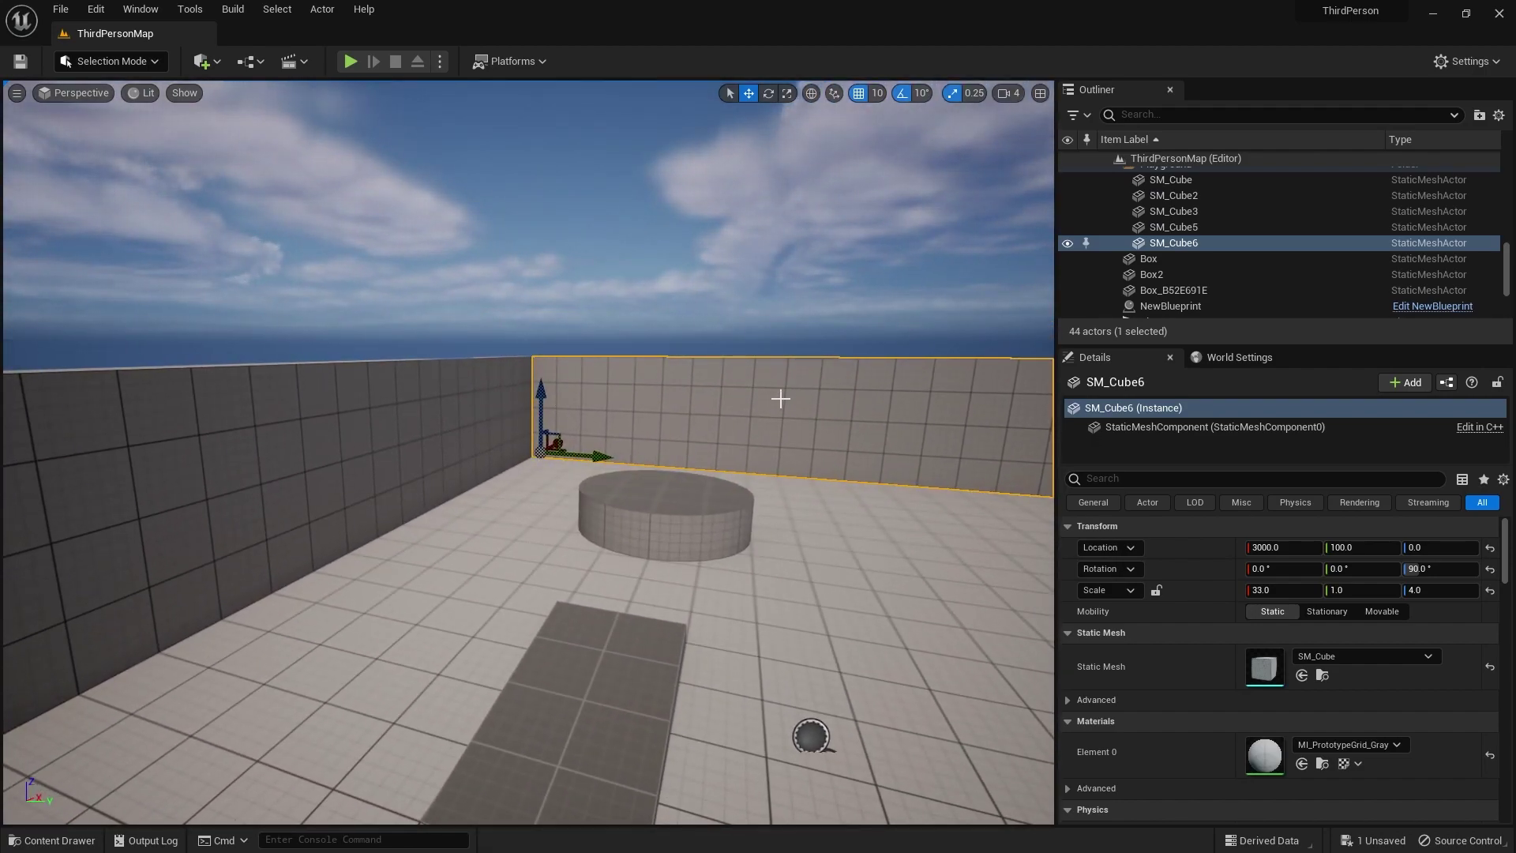
right_drag(776, 401, 735, 355)
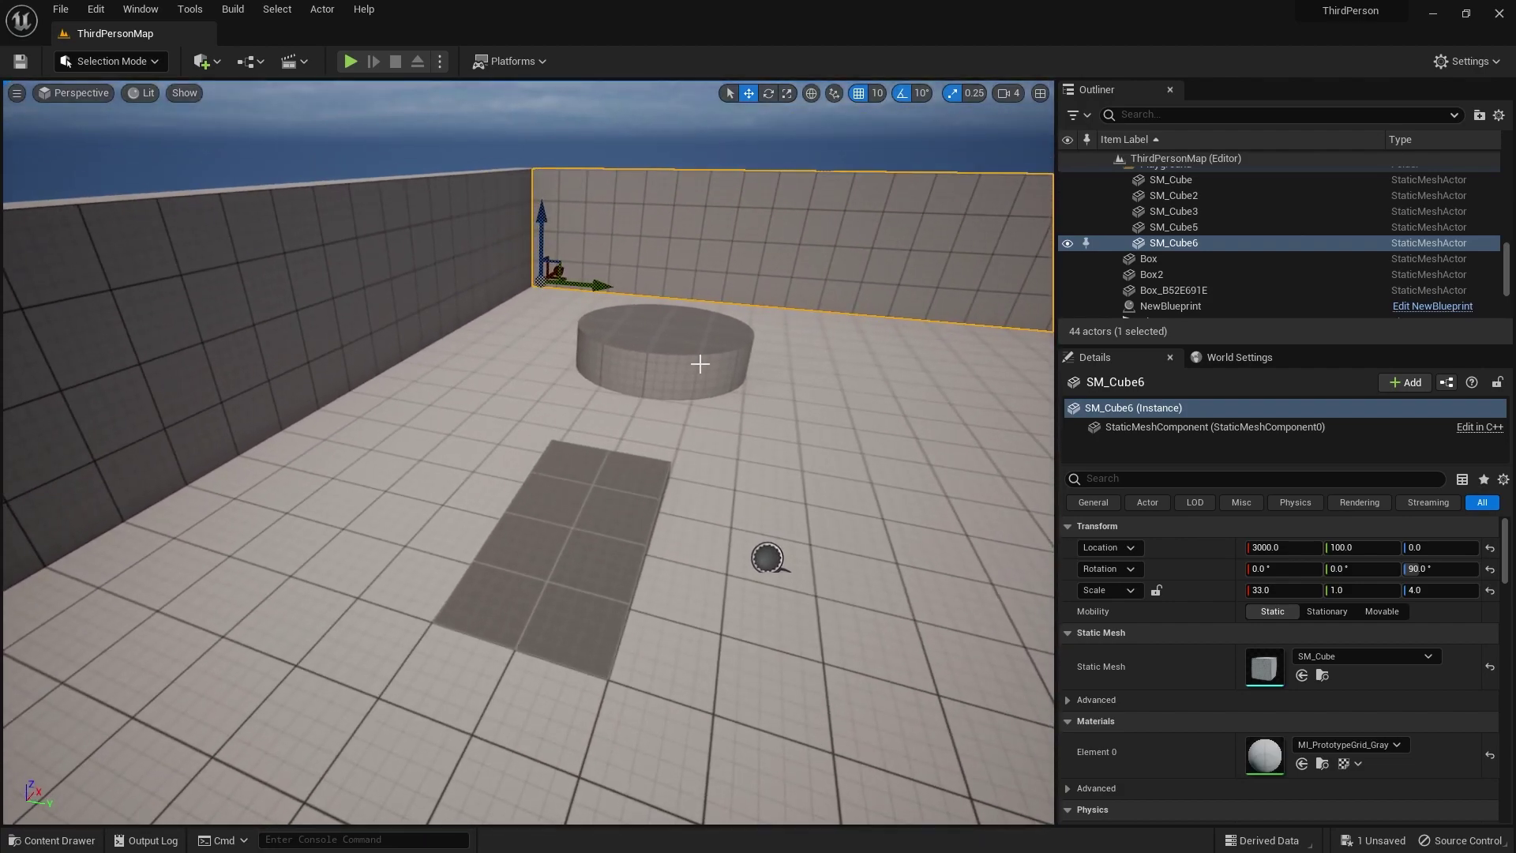
click(687, 351)
click(622, 368)
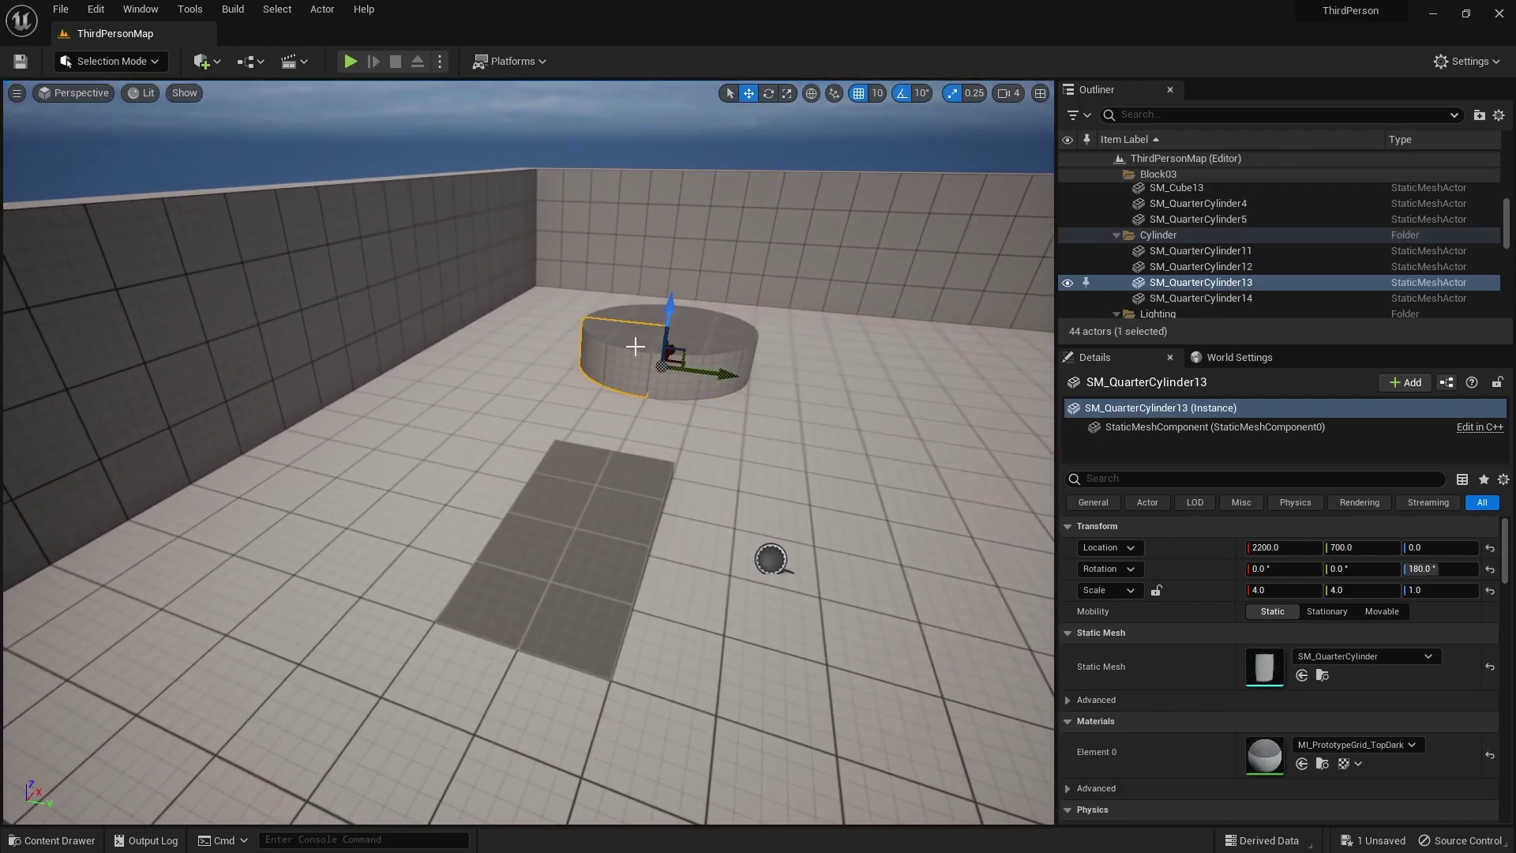
right_drag(632, 345, 688, 384)
Step: Drag NewBlueprint1 onto the floor beside NewBlueprint and shift it to X 1140
key(ctrl+space)
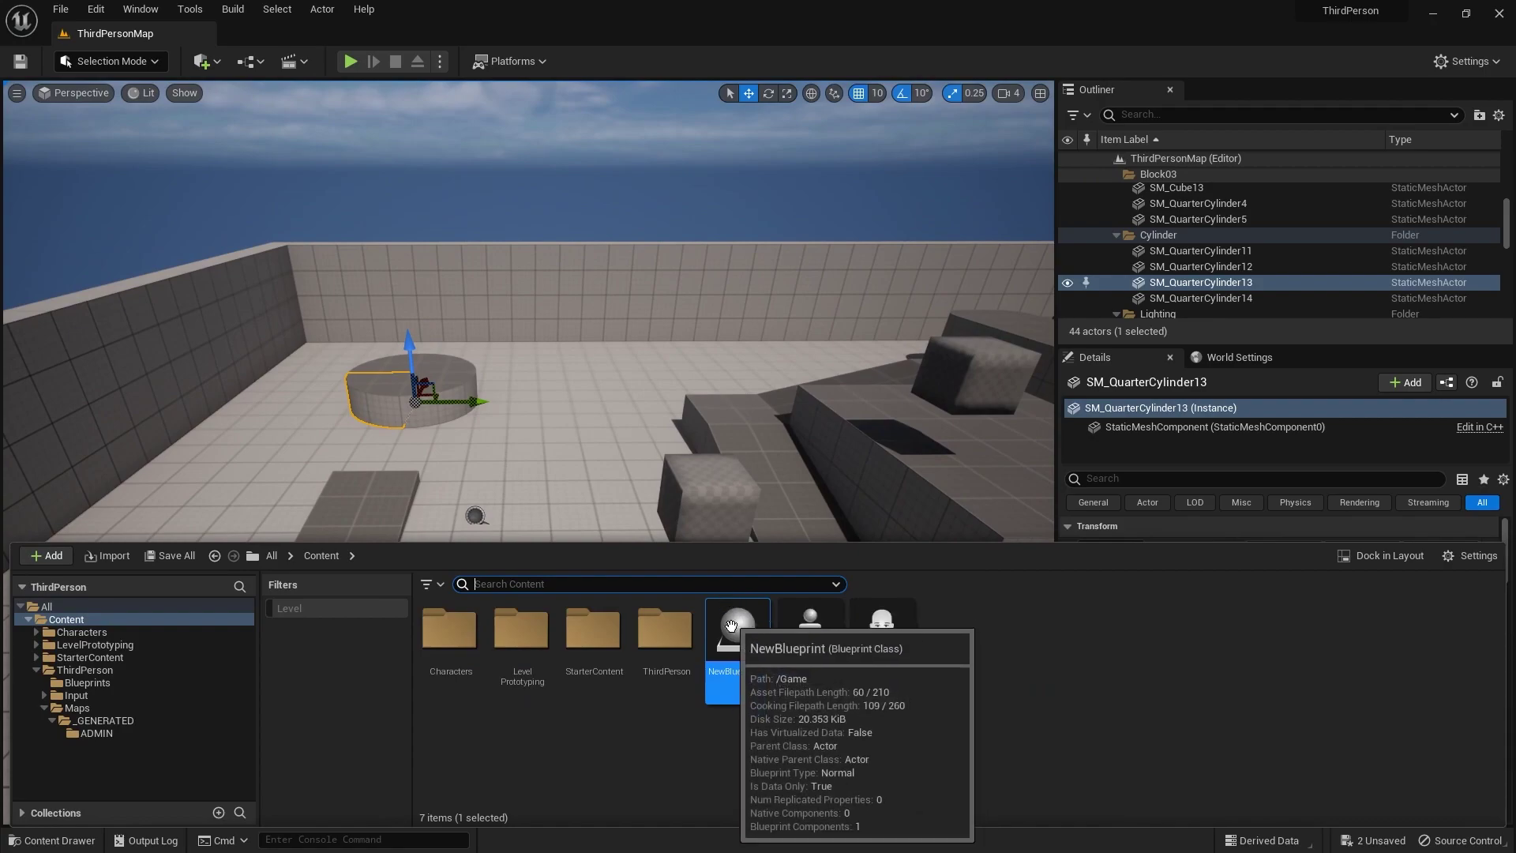
key(ctrl+space)
right_drag(527, 316, 528, 355)
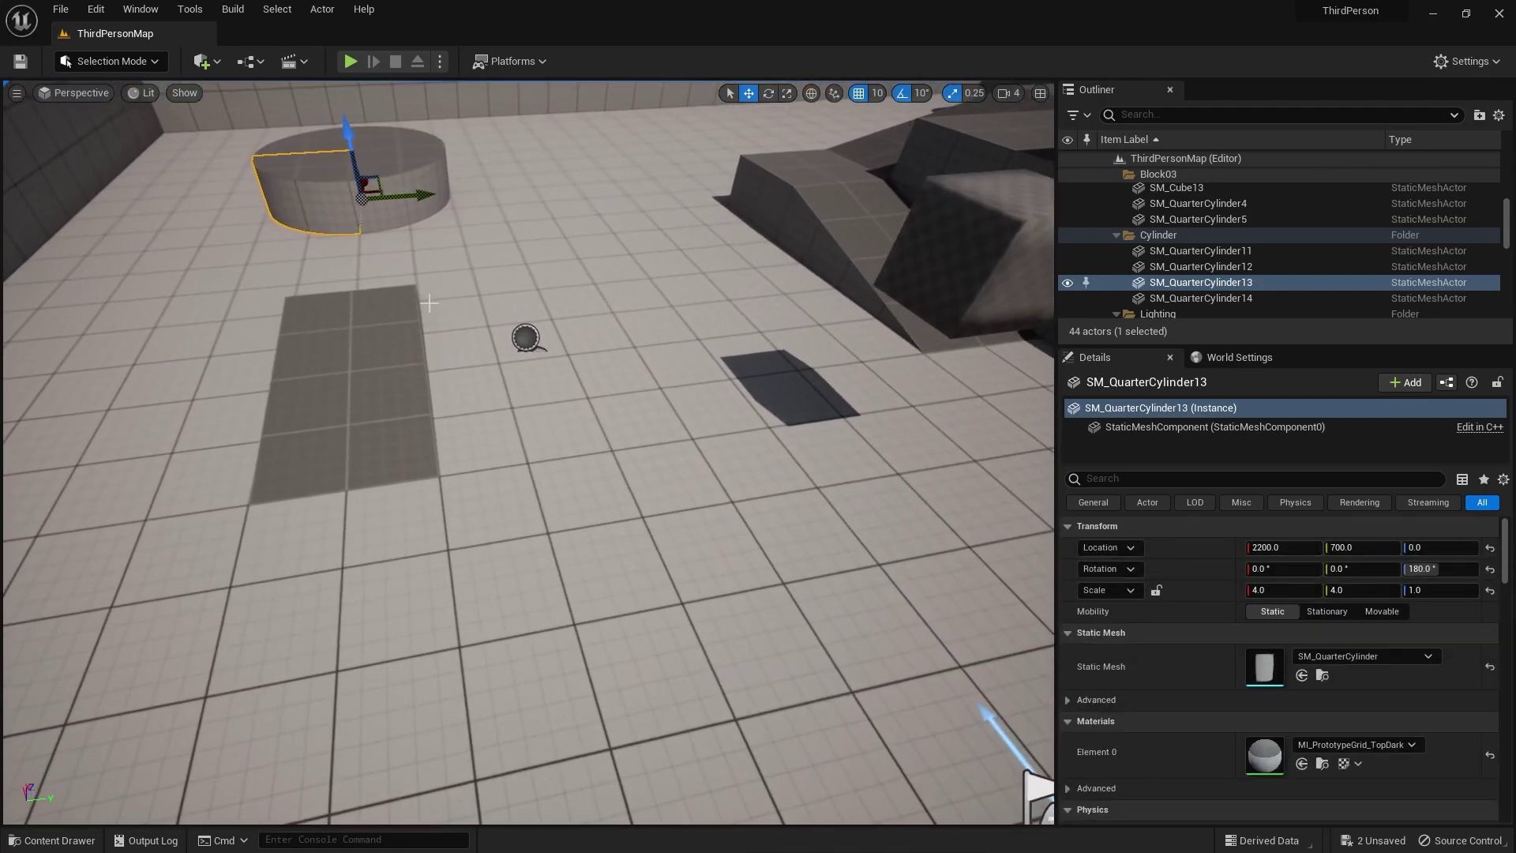
click(527, 335)
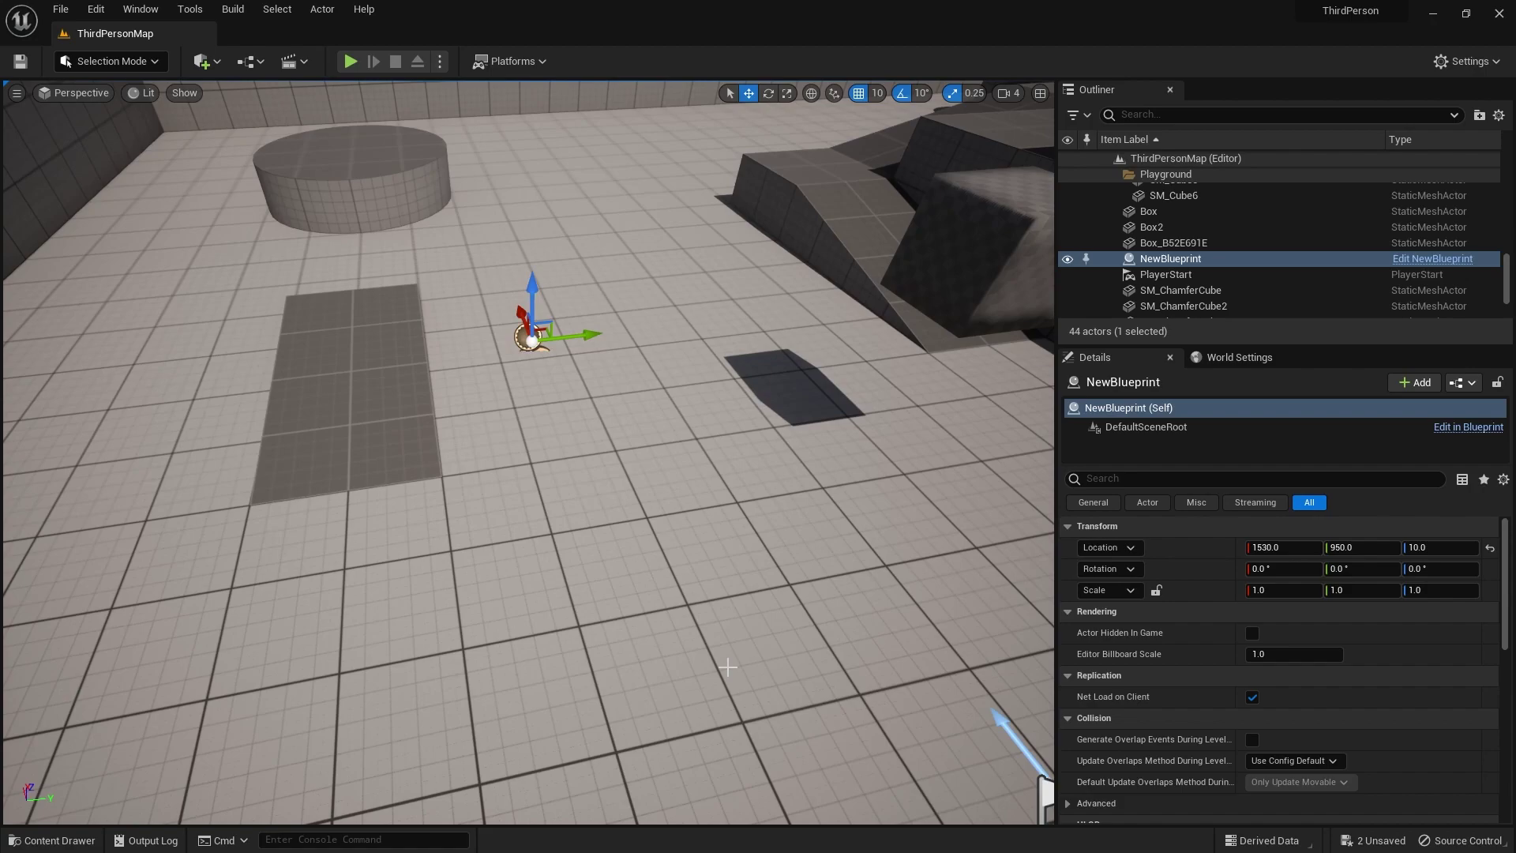
key(ctrl+space)
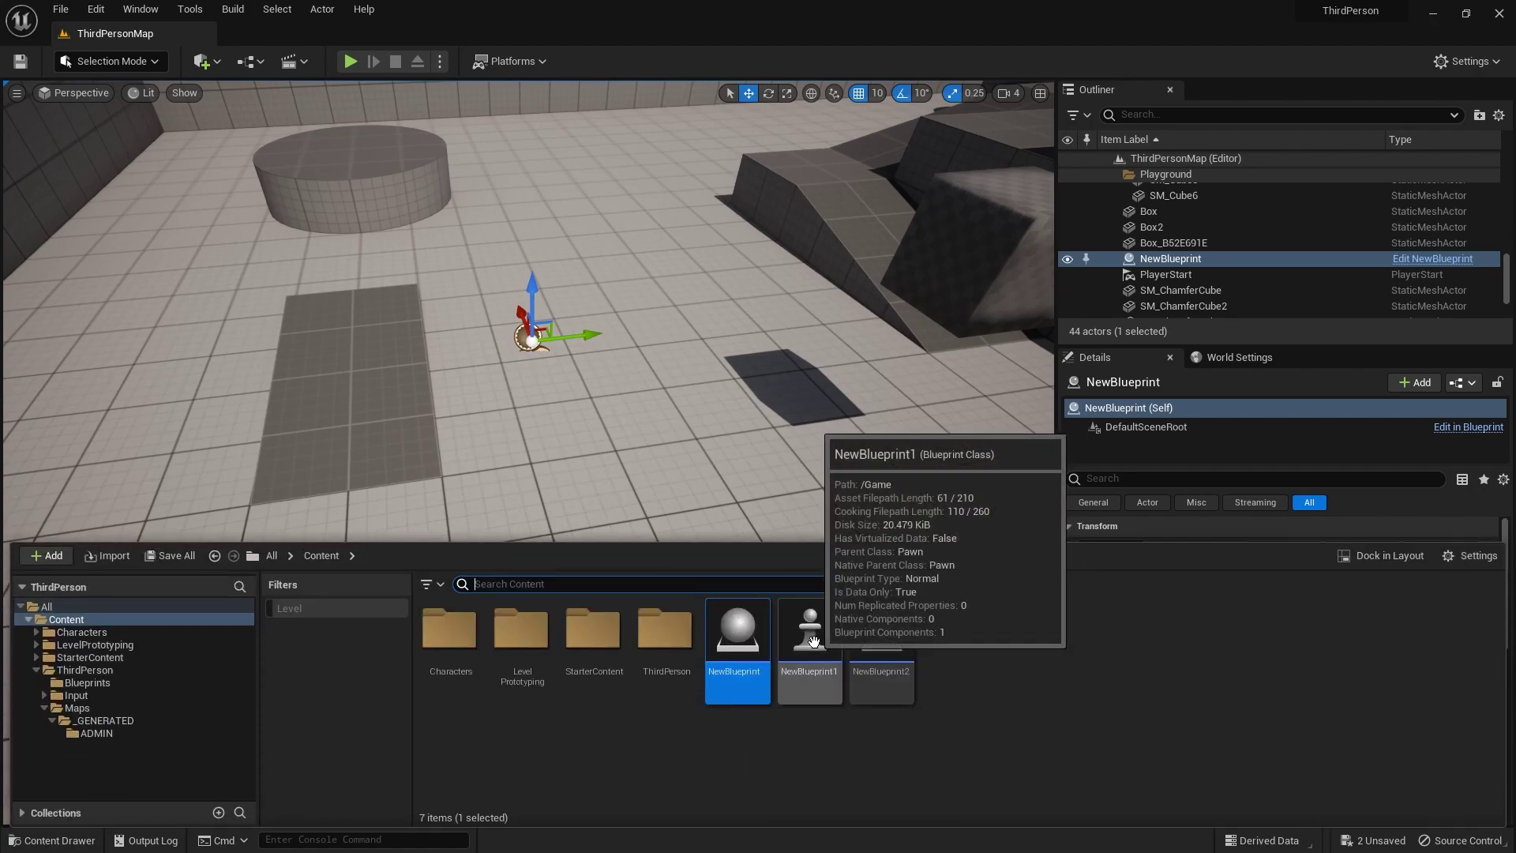
right_drag(814, 505, 815, 553)
key(ctrl+space)
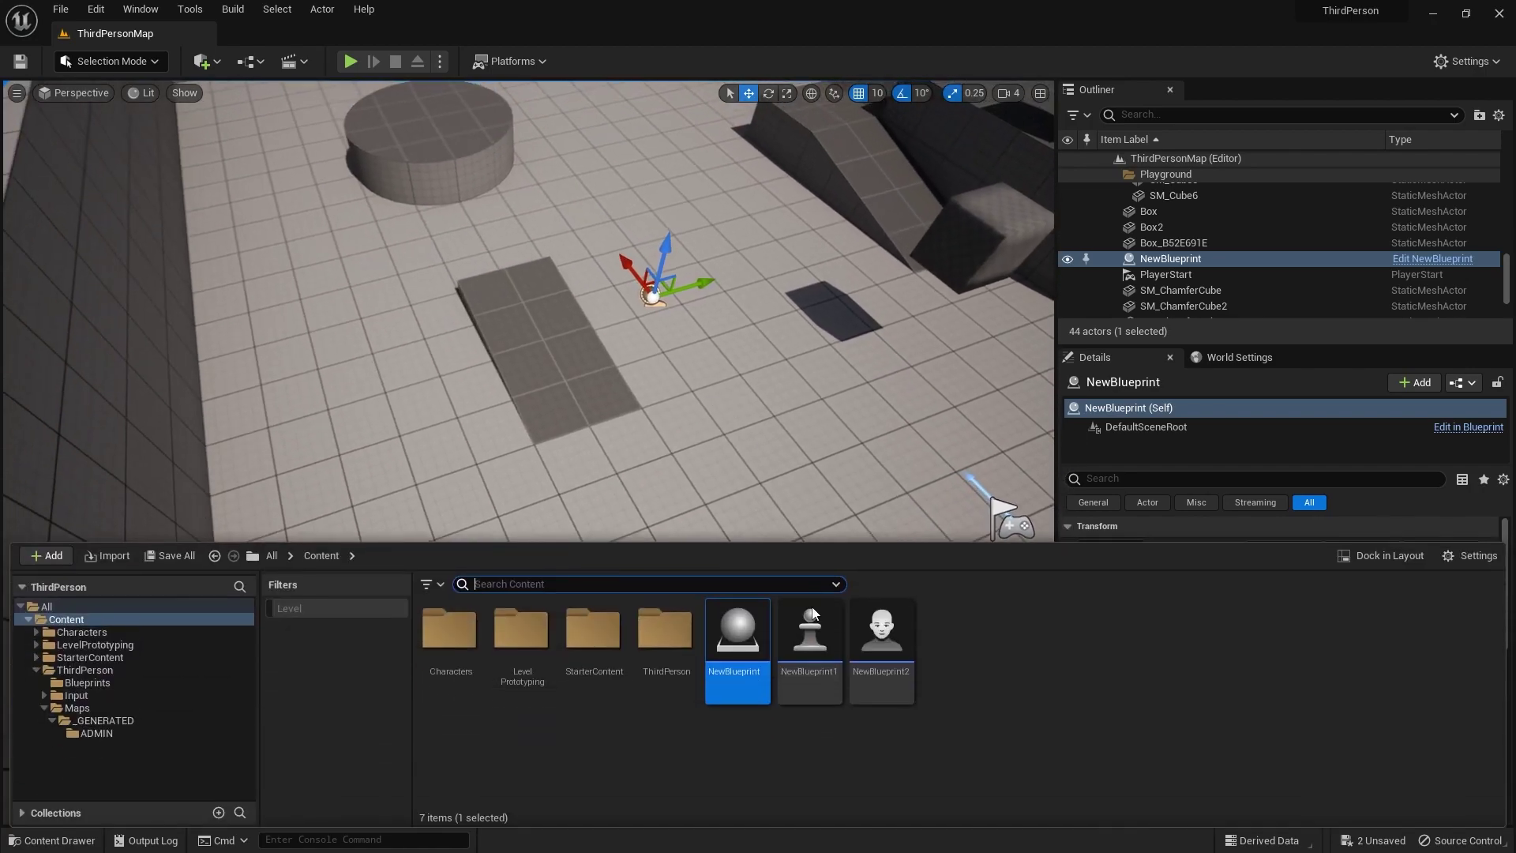
drag(813, 642, 791, 419)
right_drag(773, 445, 813, 431)
drag(671, 419, 718, 441)
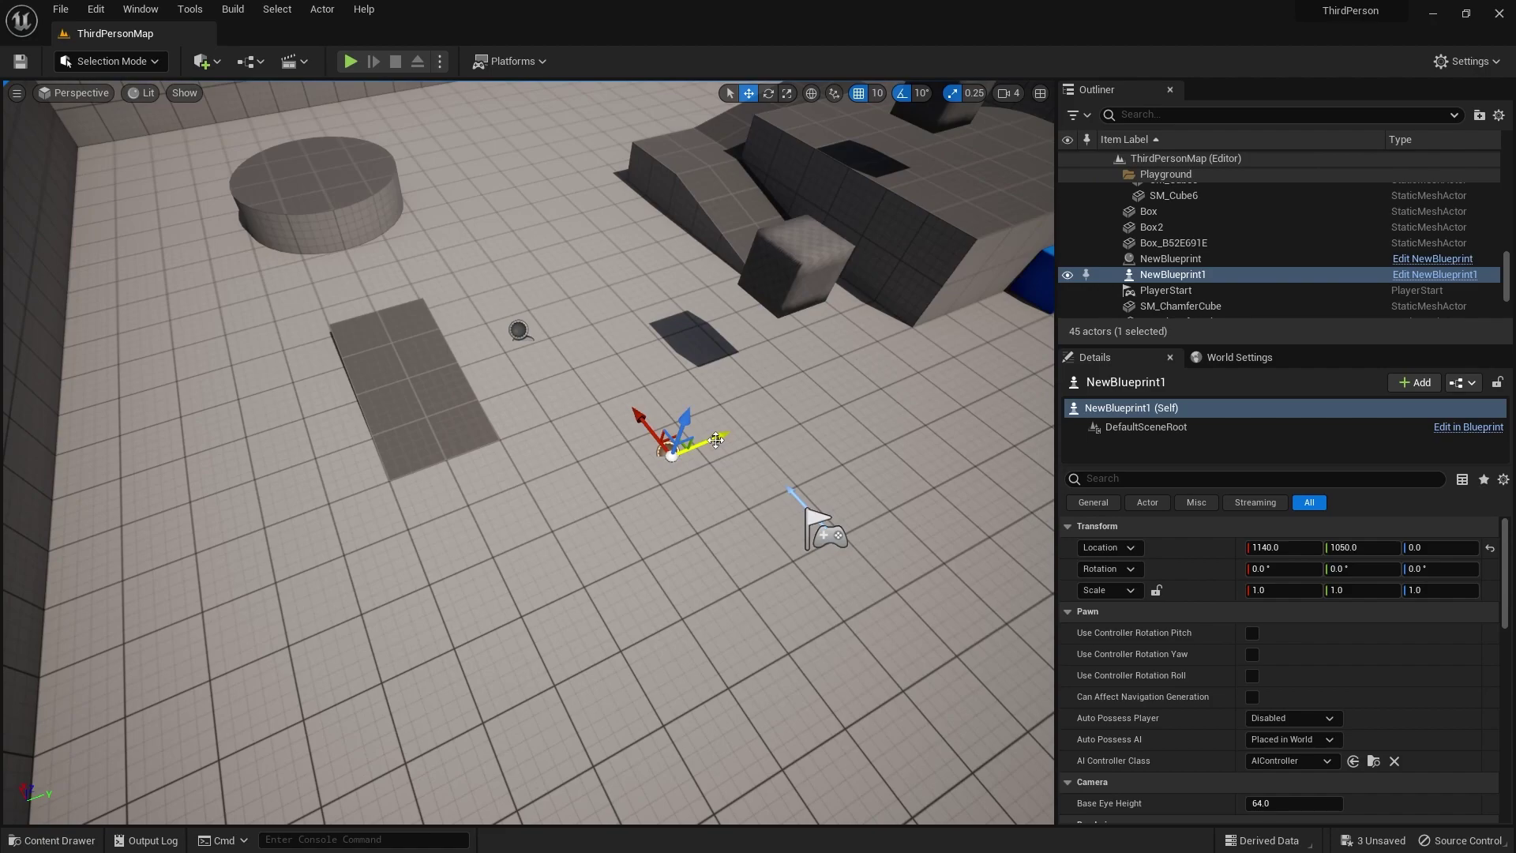
click(351, 60)
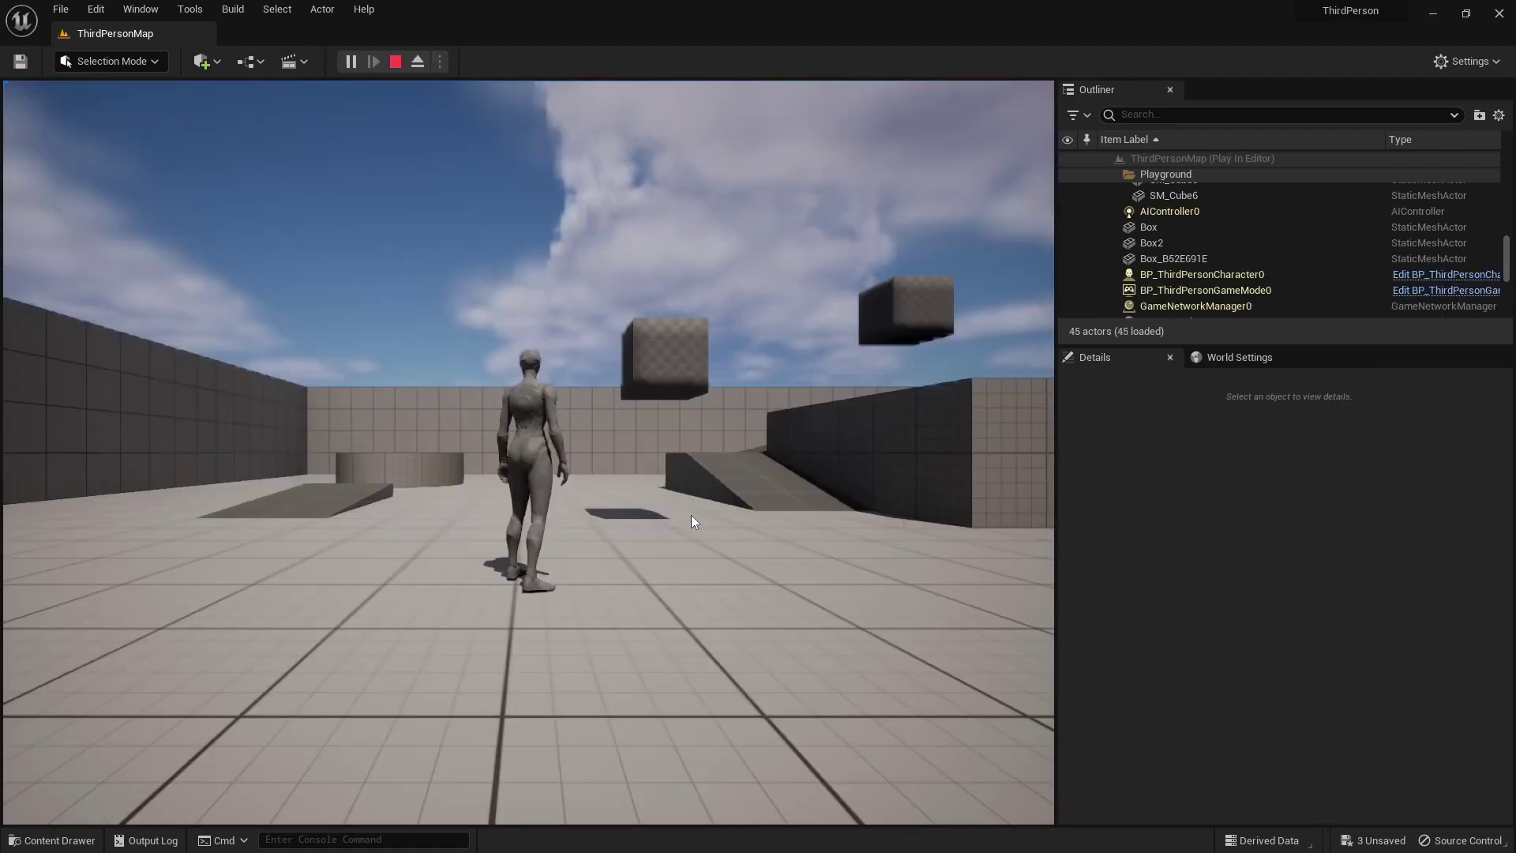
key(w)
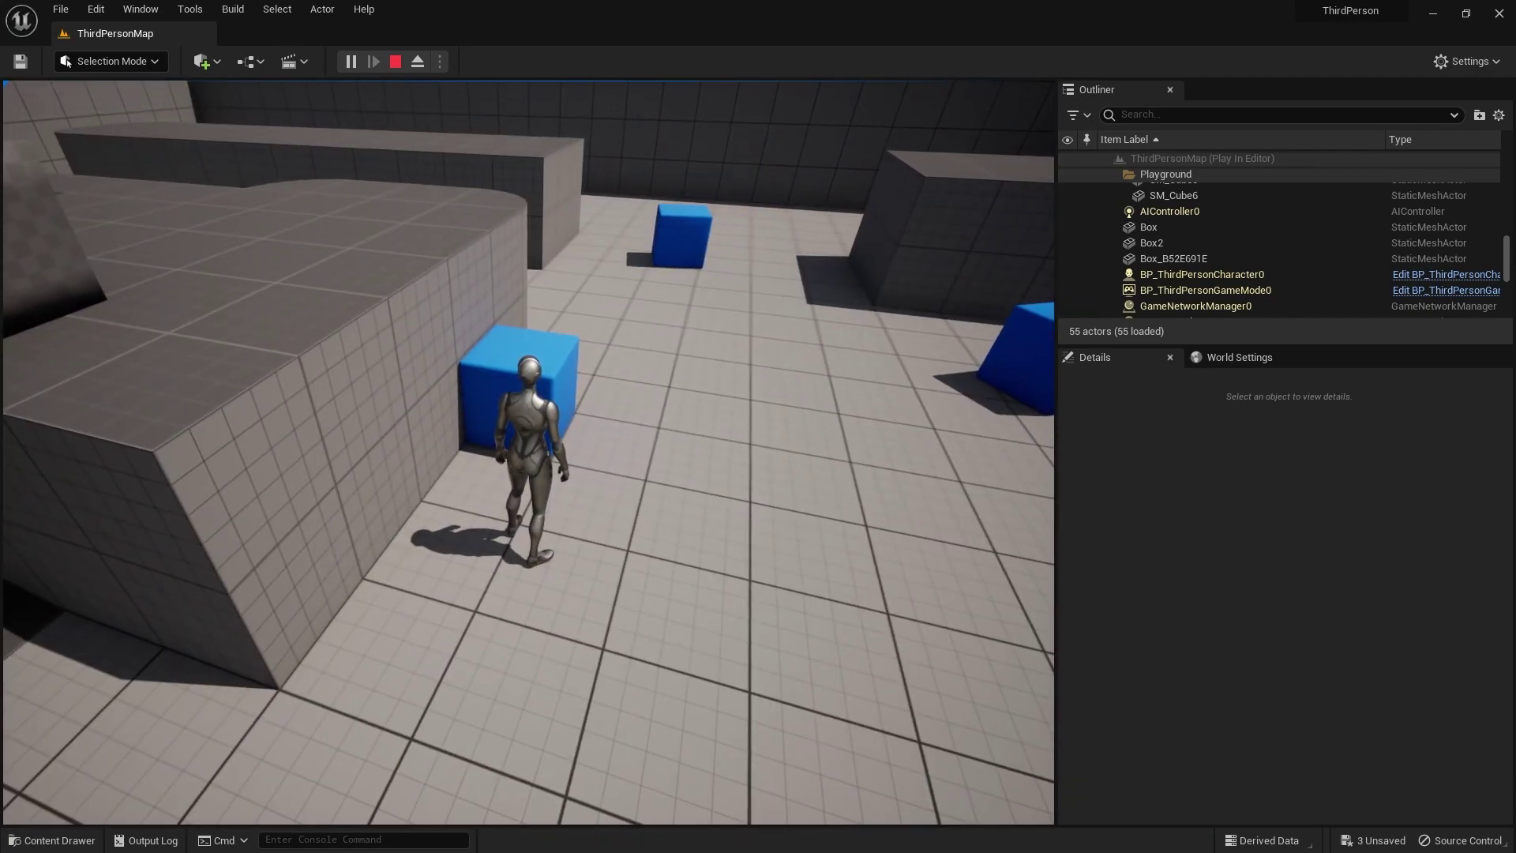
key(w)
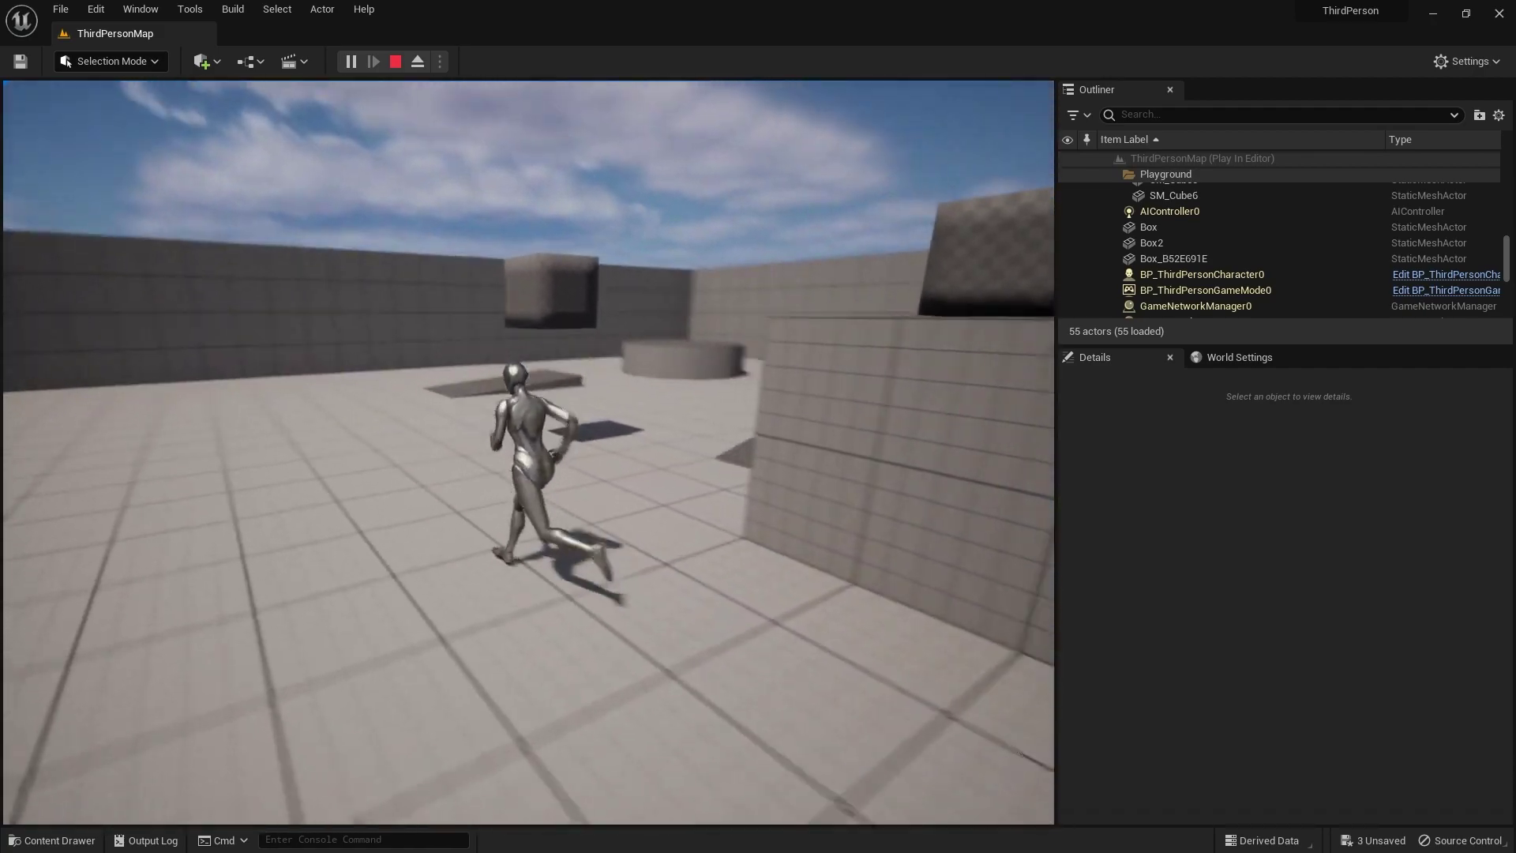
key(Escape)
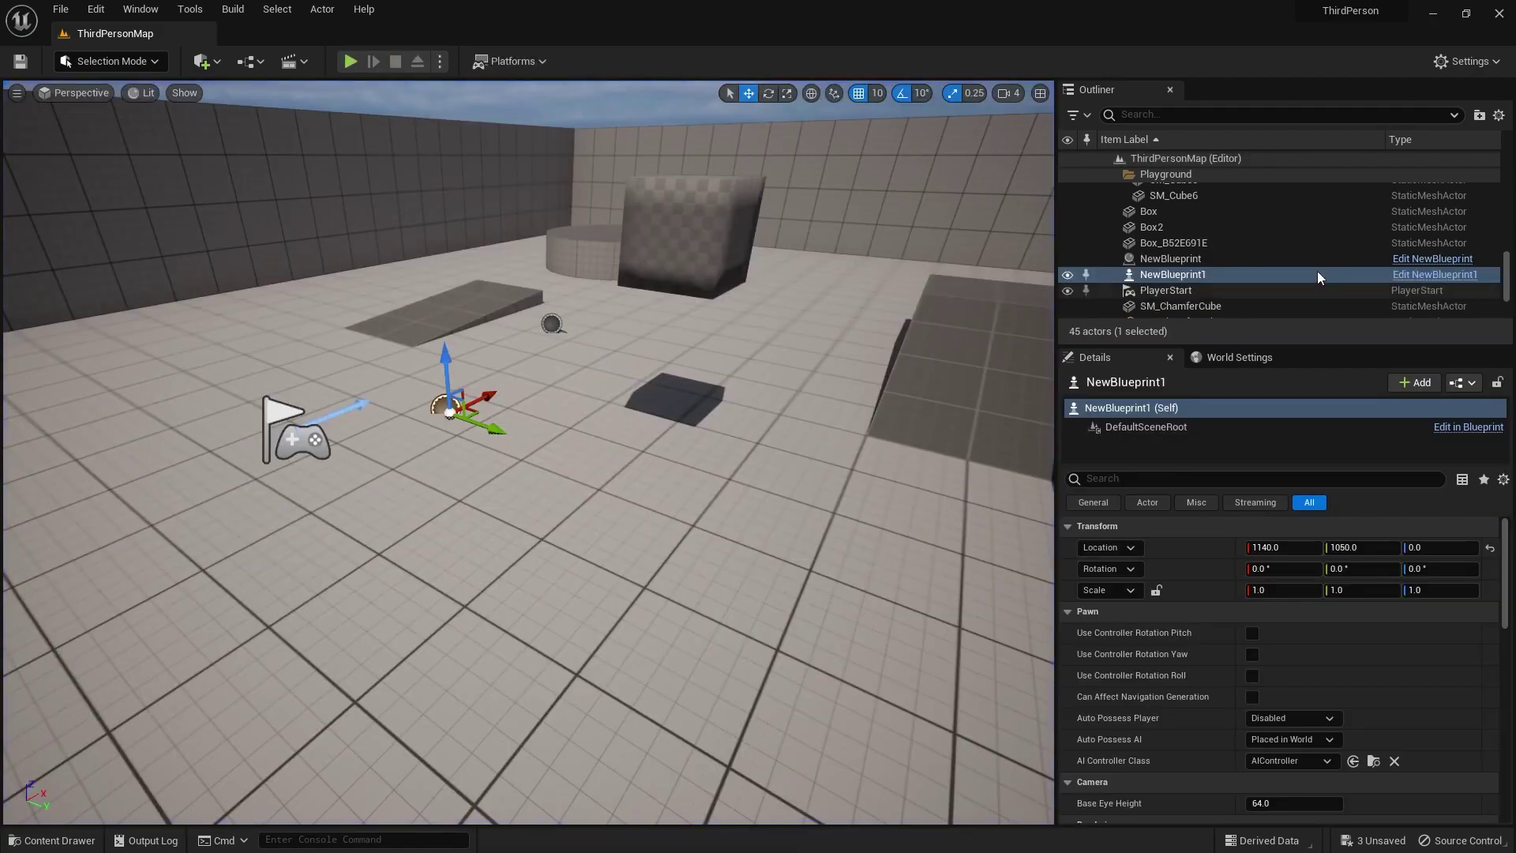
Step: Add a Static Mesh component to the NewBlueprint1 pawn blueprint
click(1425, 277)
click(35, 113)
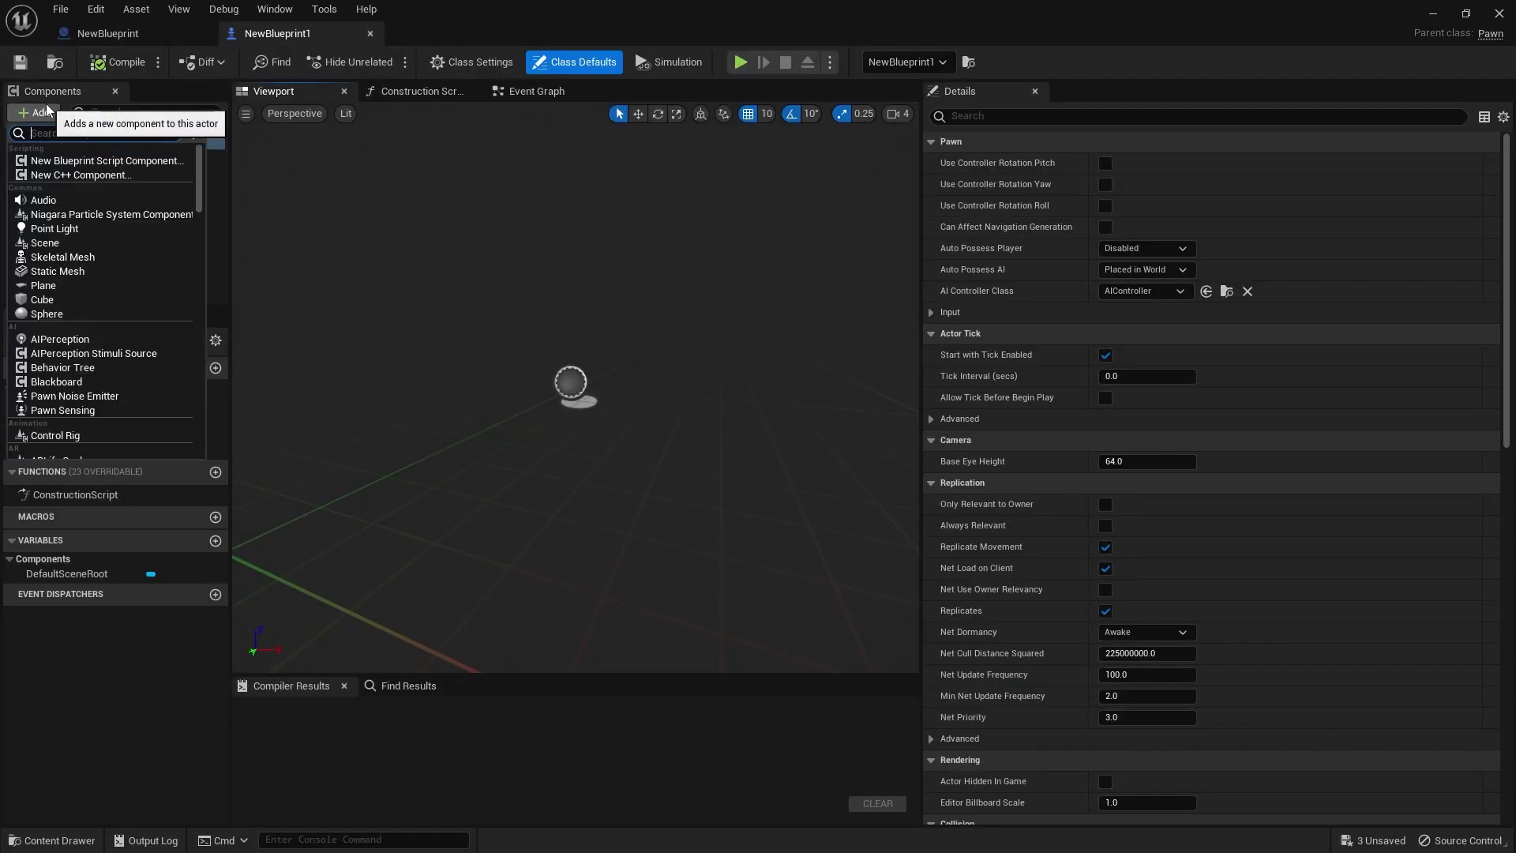
text(static)
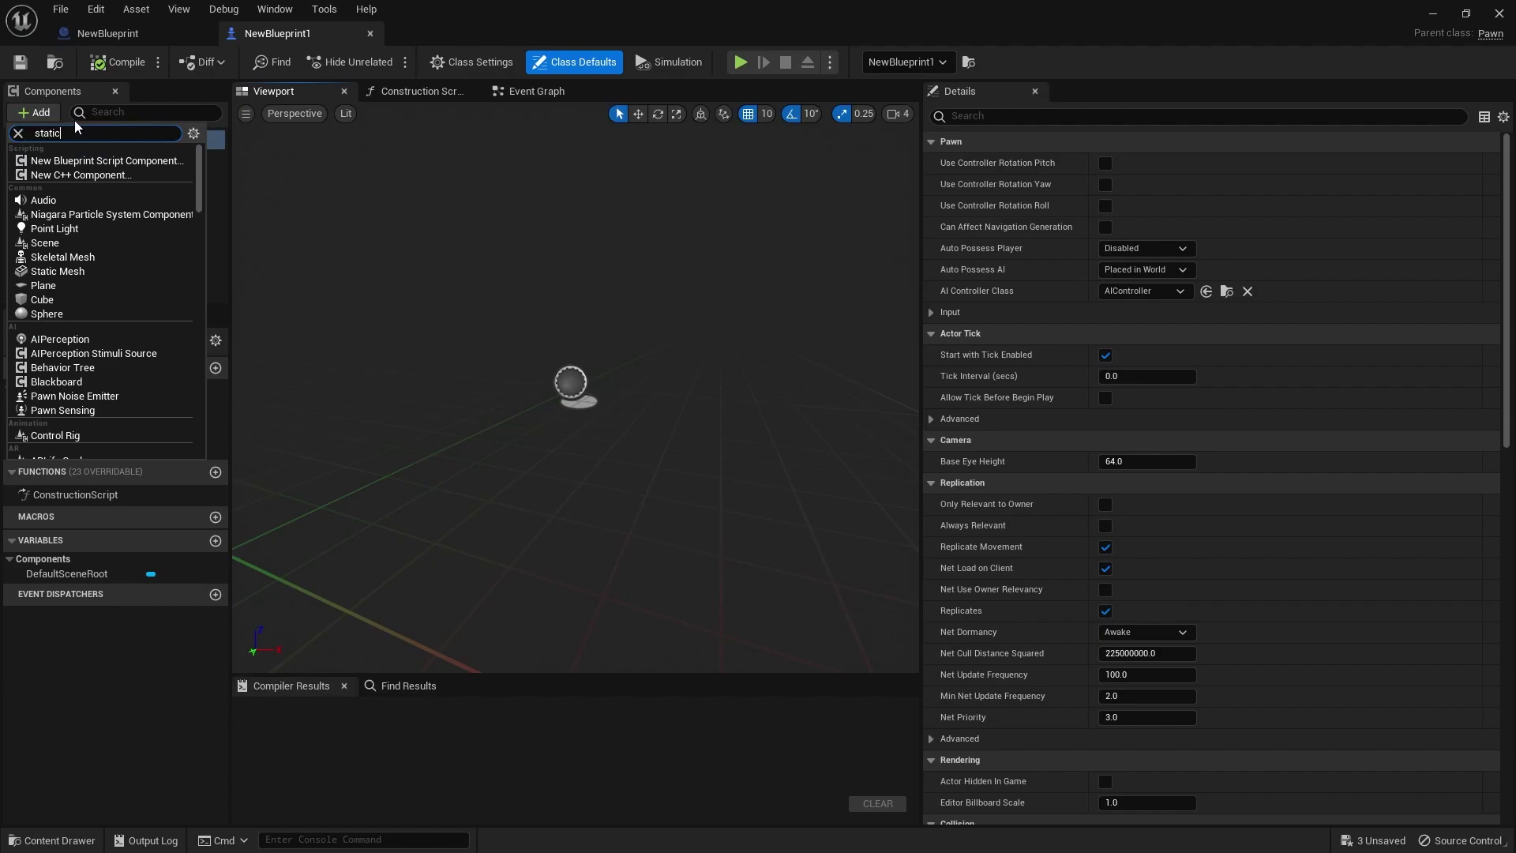
click(57, 272)
click(116, 246)
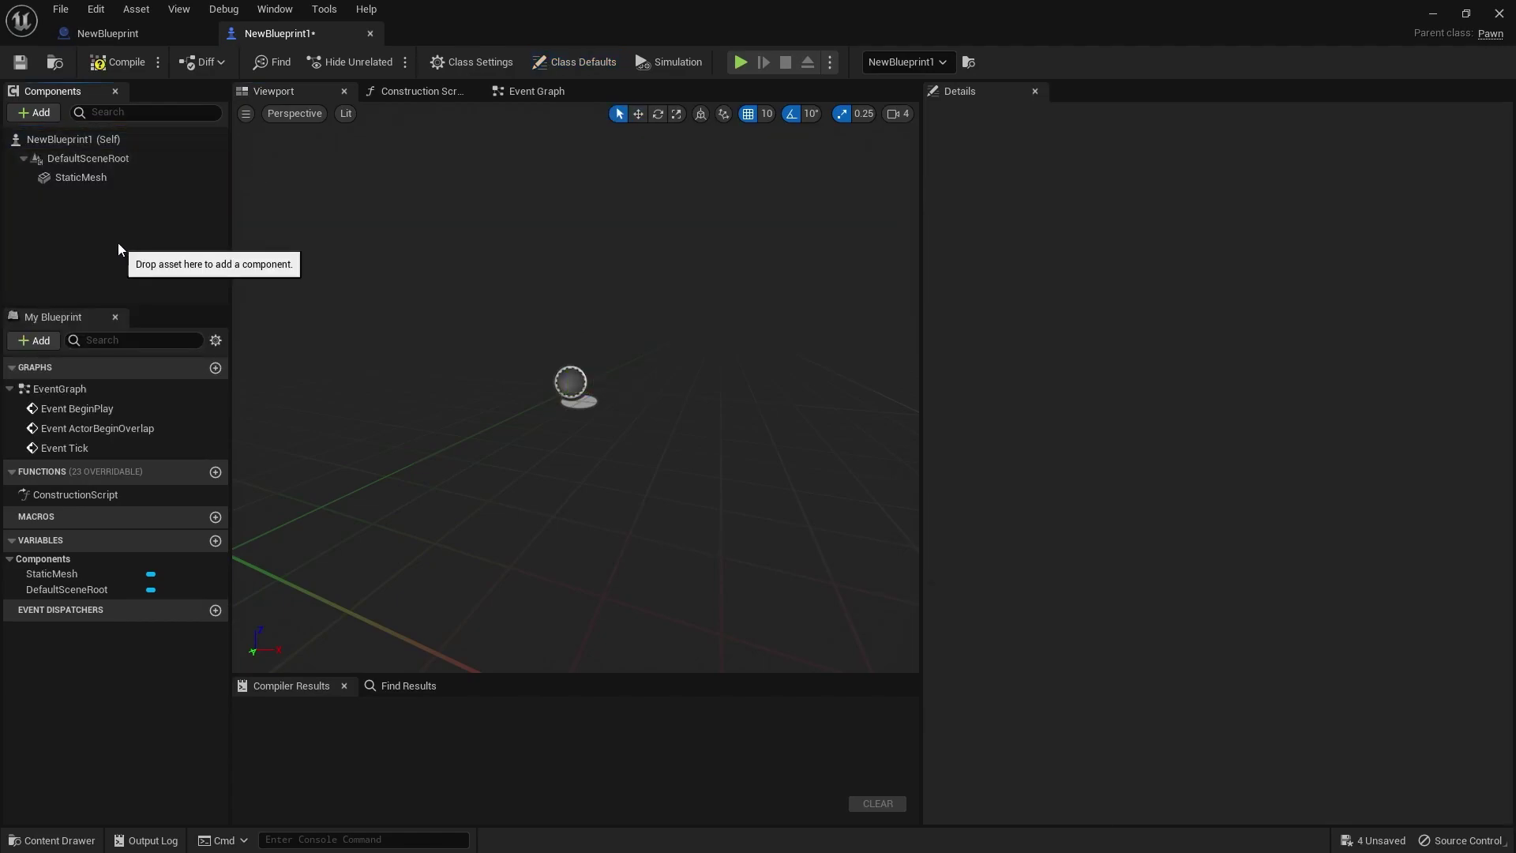
click(118, 179)
Step: Assign the SM_Cylinder mesh to the StaticMesh component and compile the blueprint
click(1185, 422)
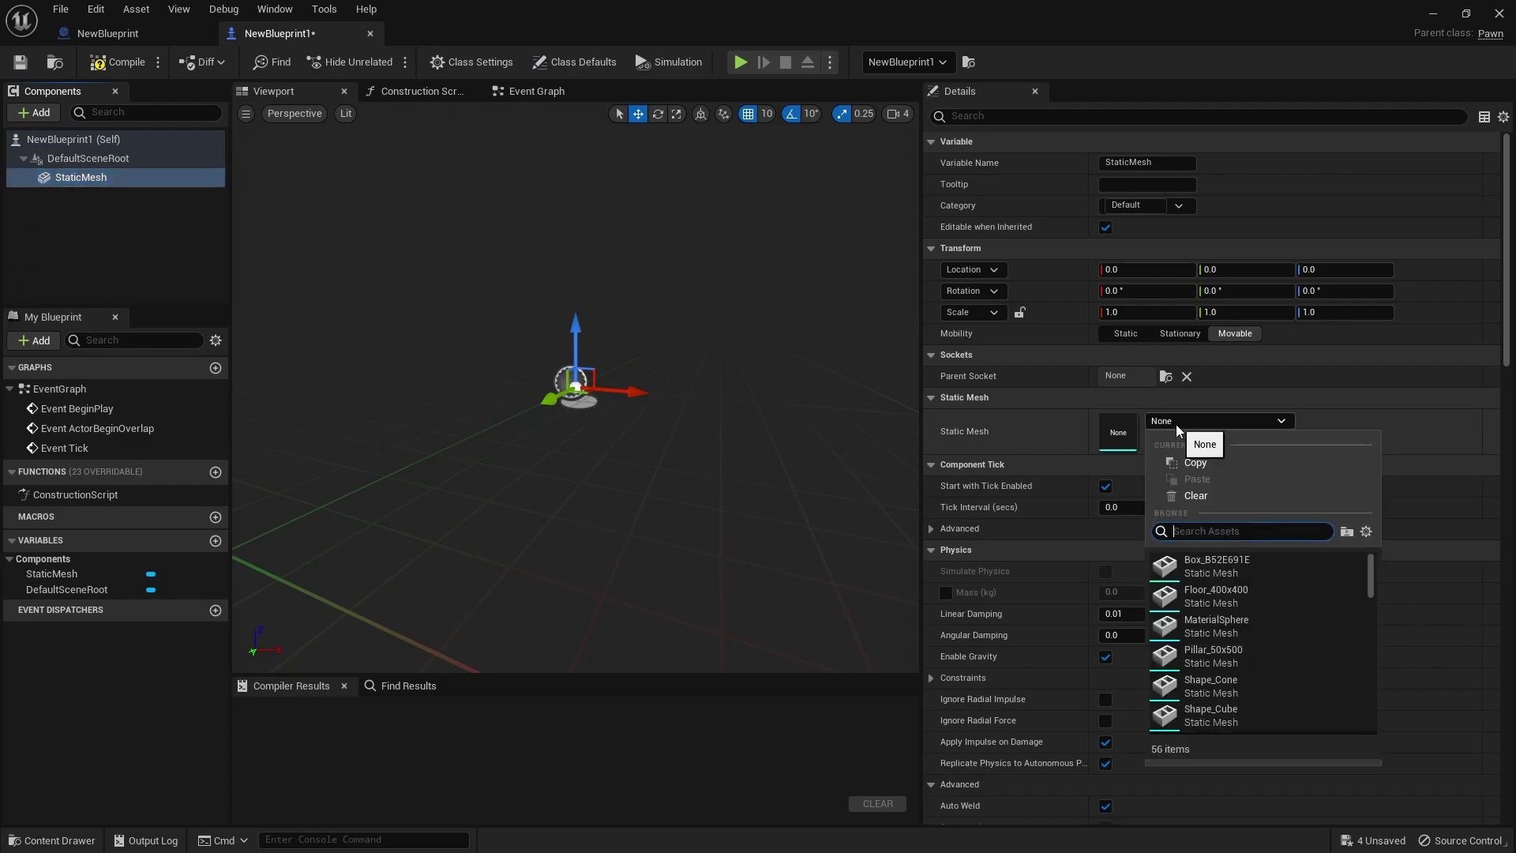
text(cytli)
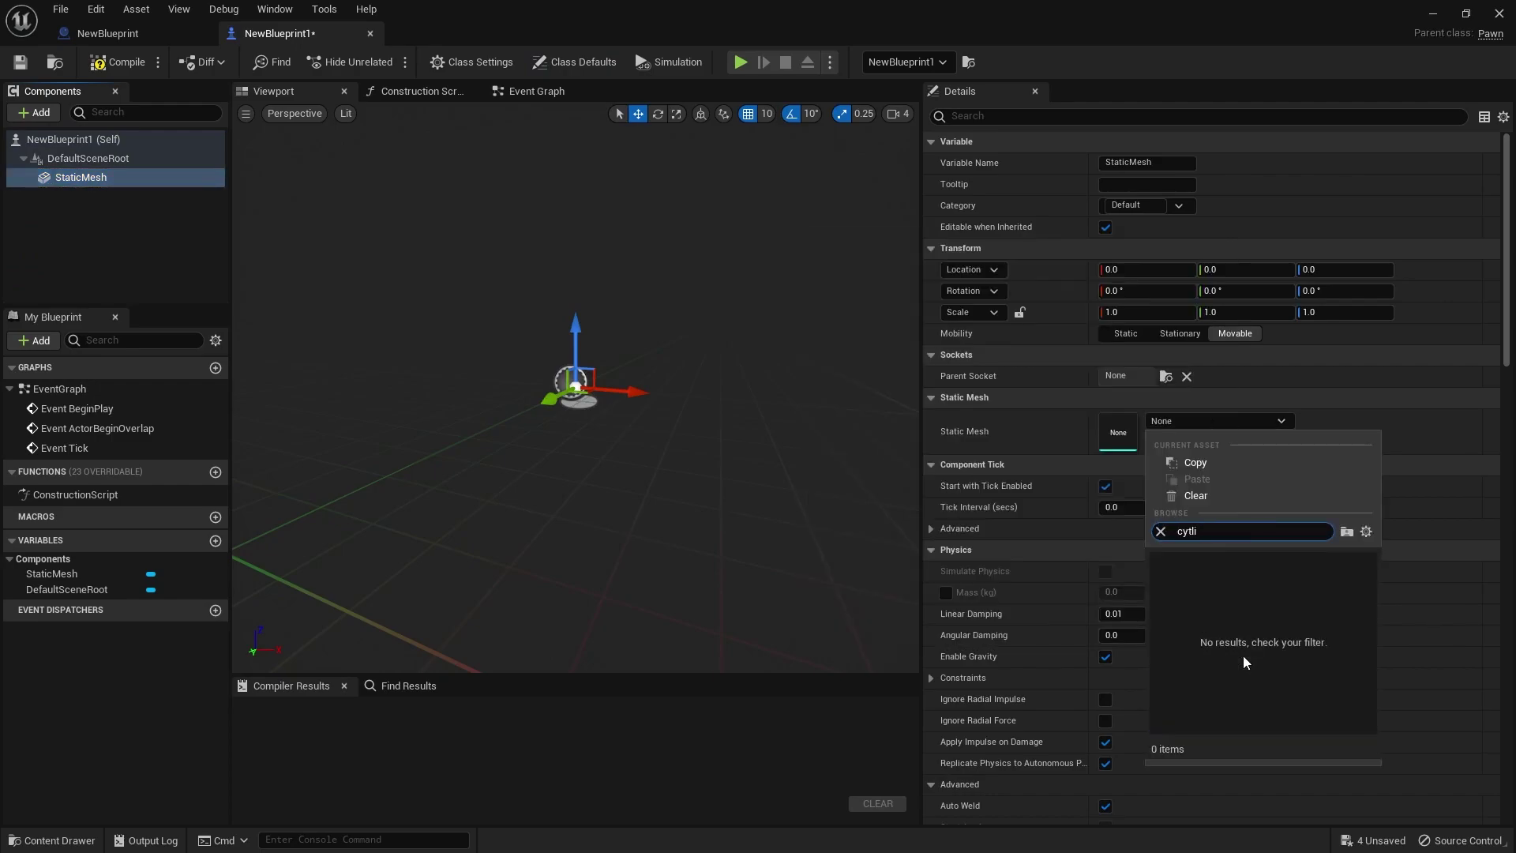
key(ctrl+a)
text(cylin)
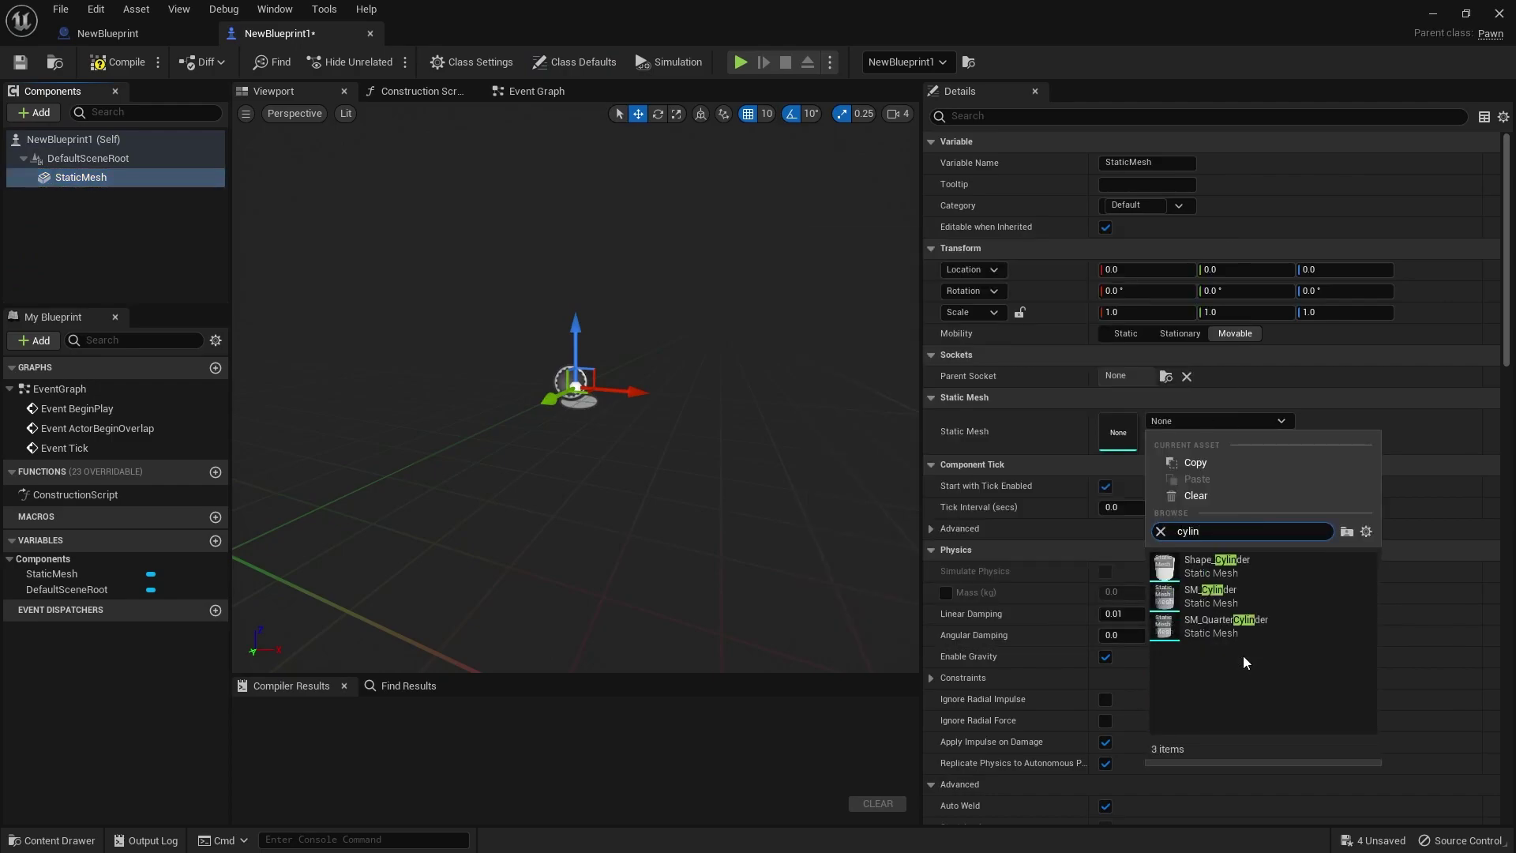
click(1208, 597)
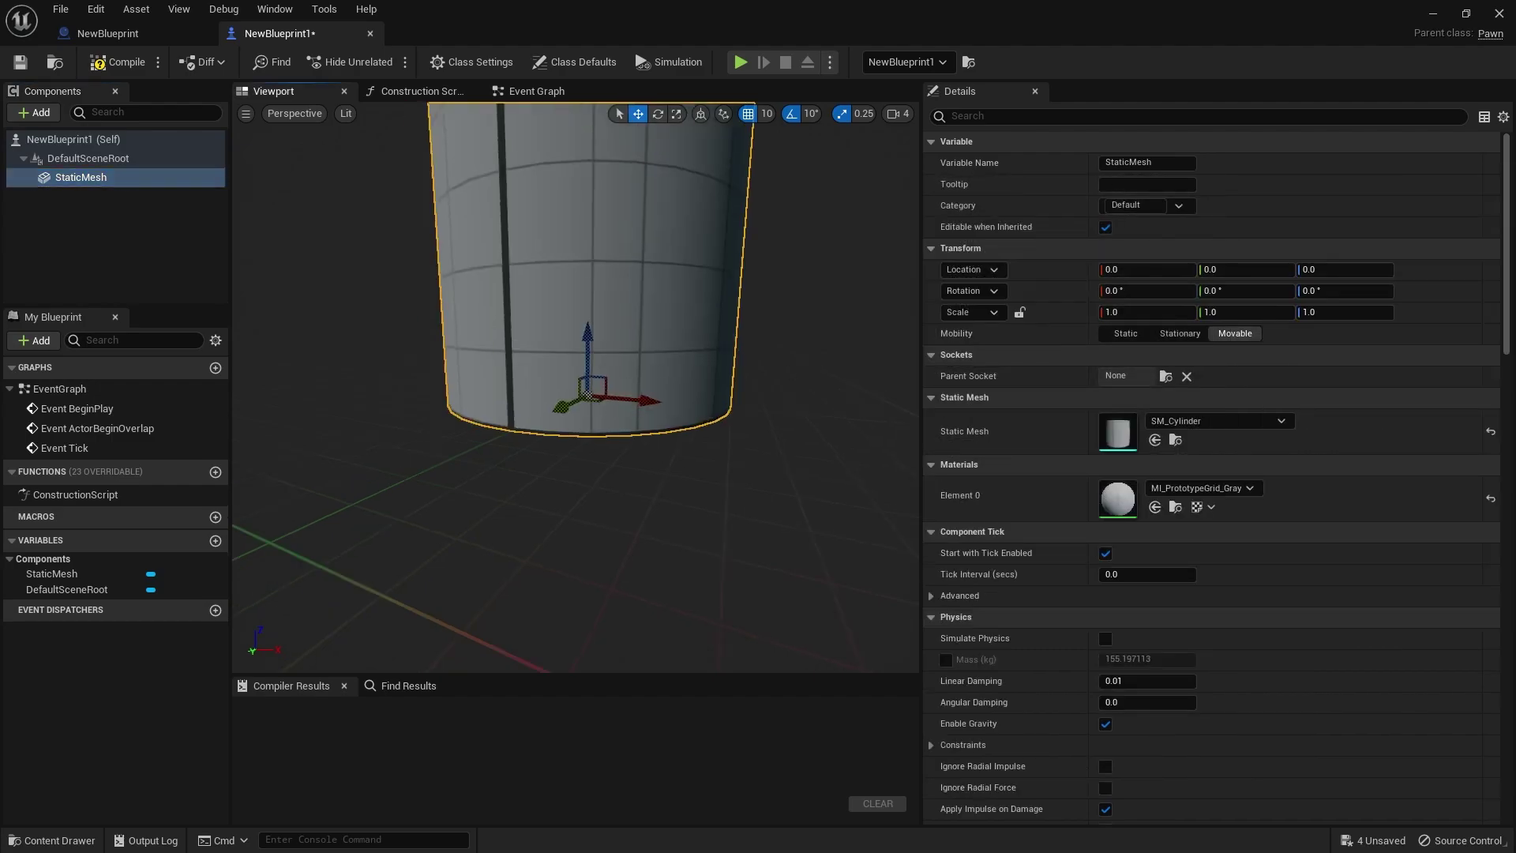
click(92, 65)
click(102, 140)
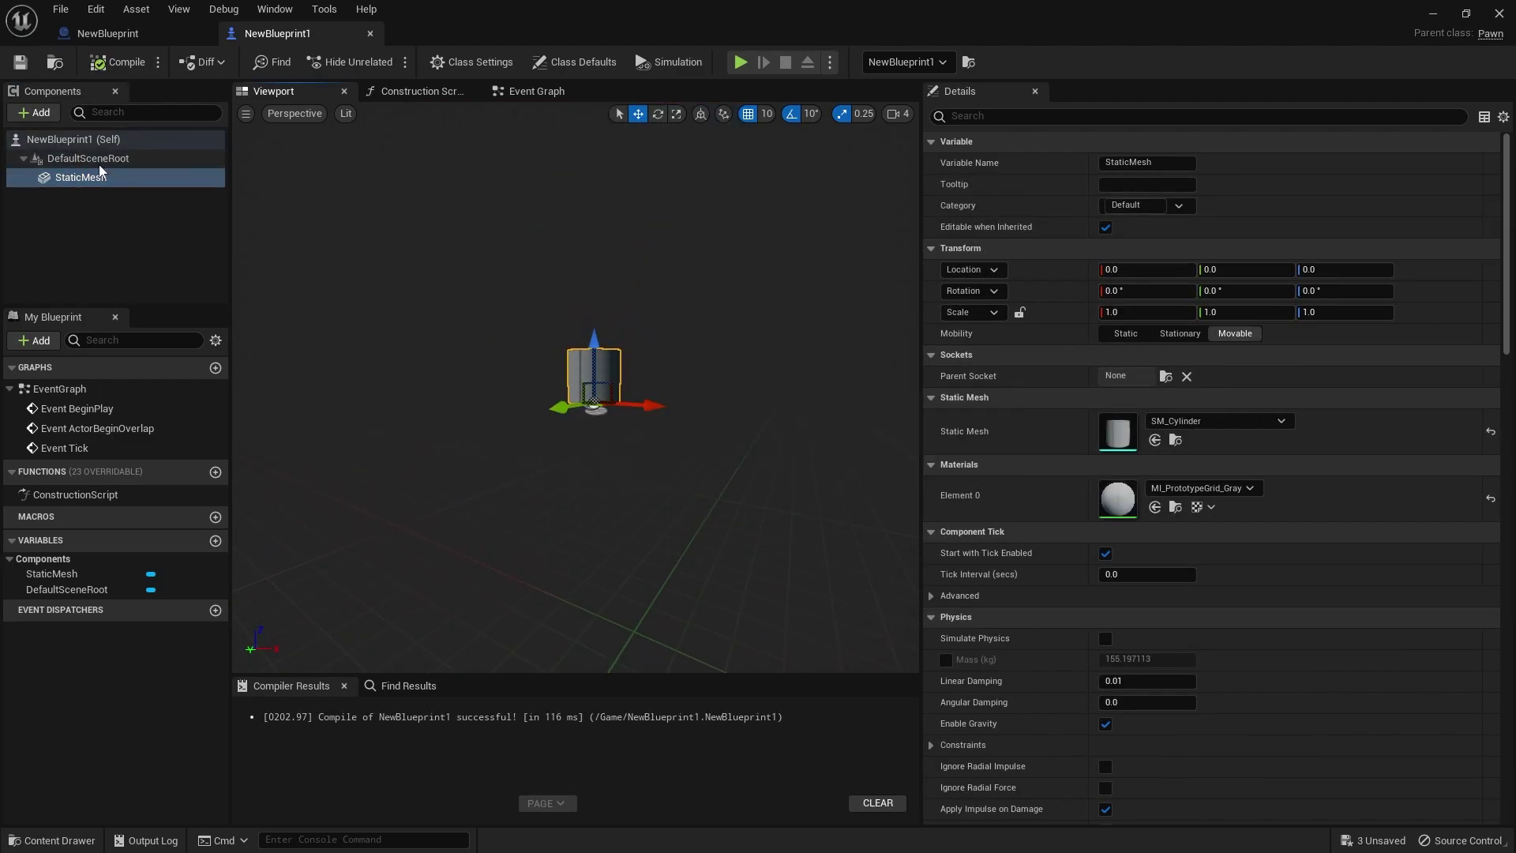
click(83, 178)
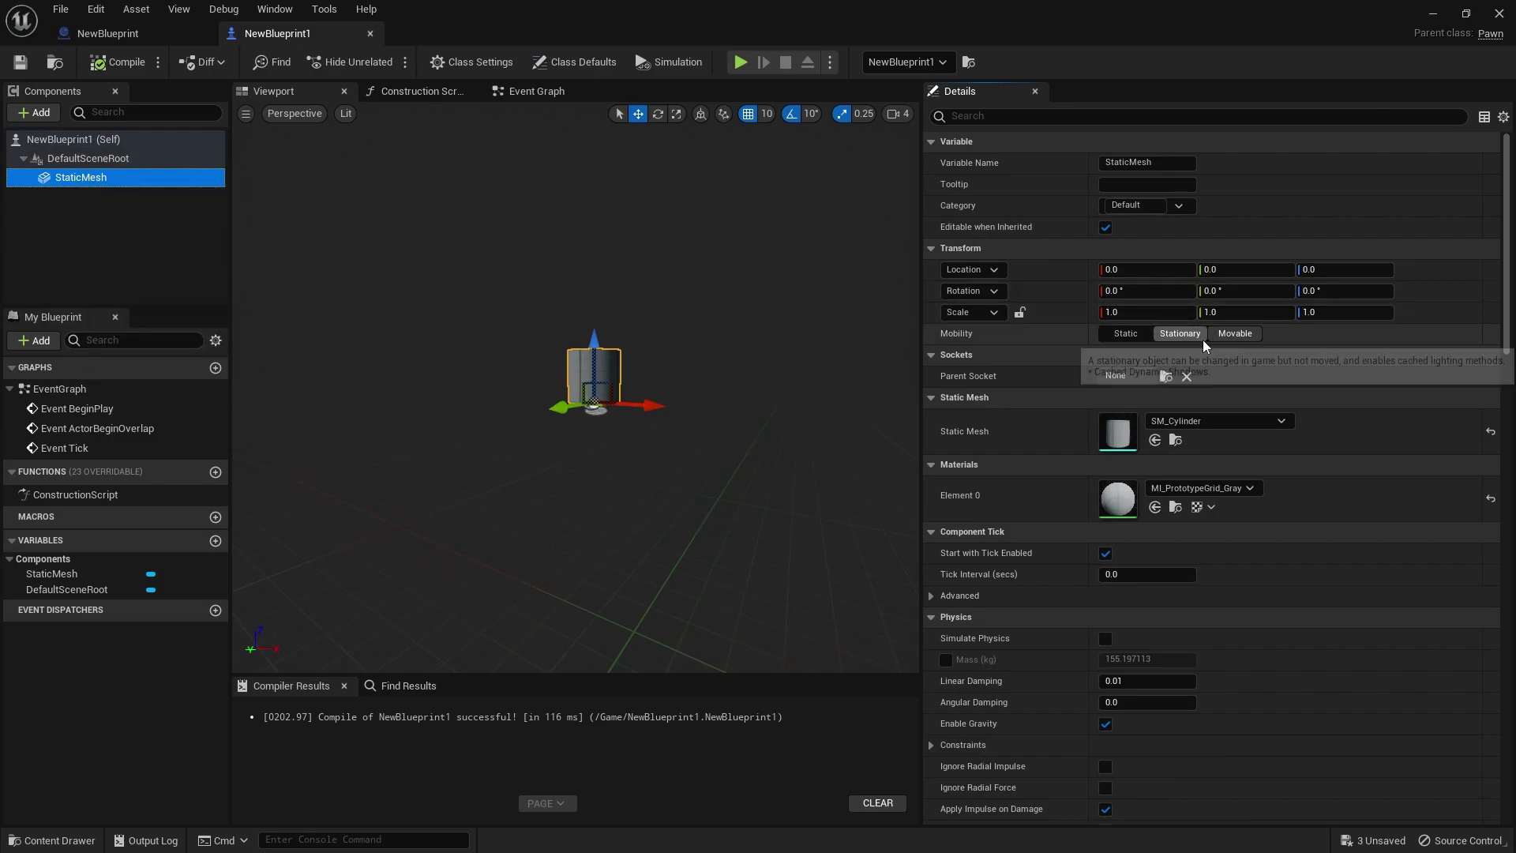
Step: Add a Cube component to NewBlueprint, set its Mobility to Static, and compile
click(119, 33)
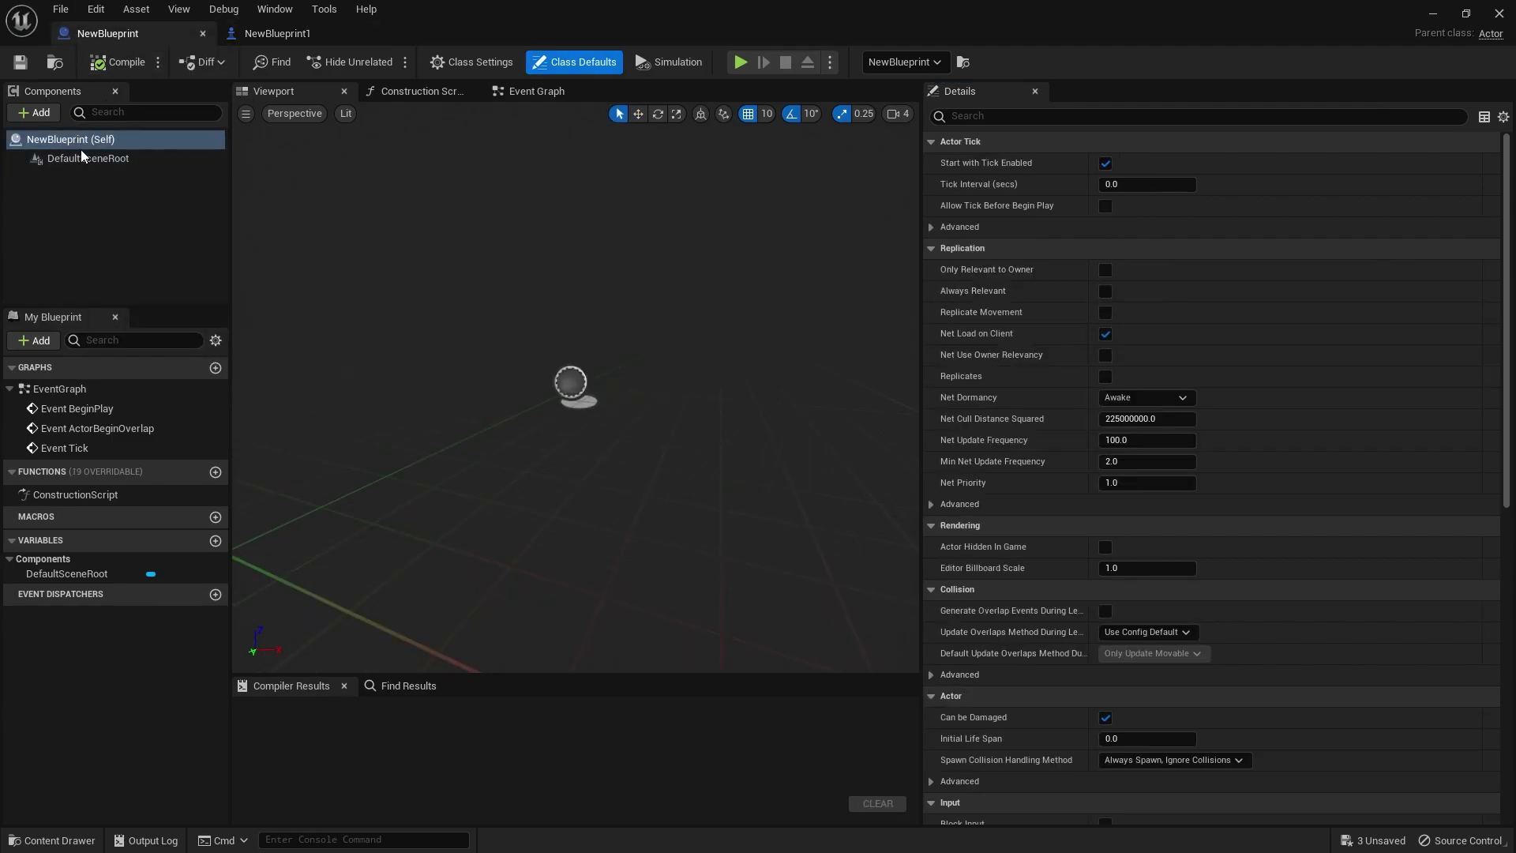
click(32, 113)
text(cube)
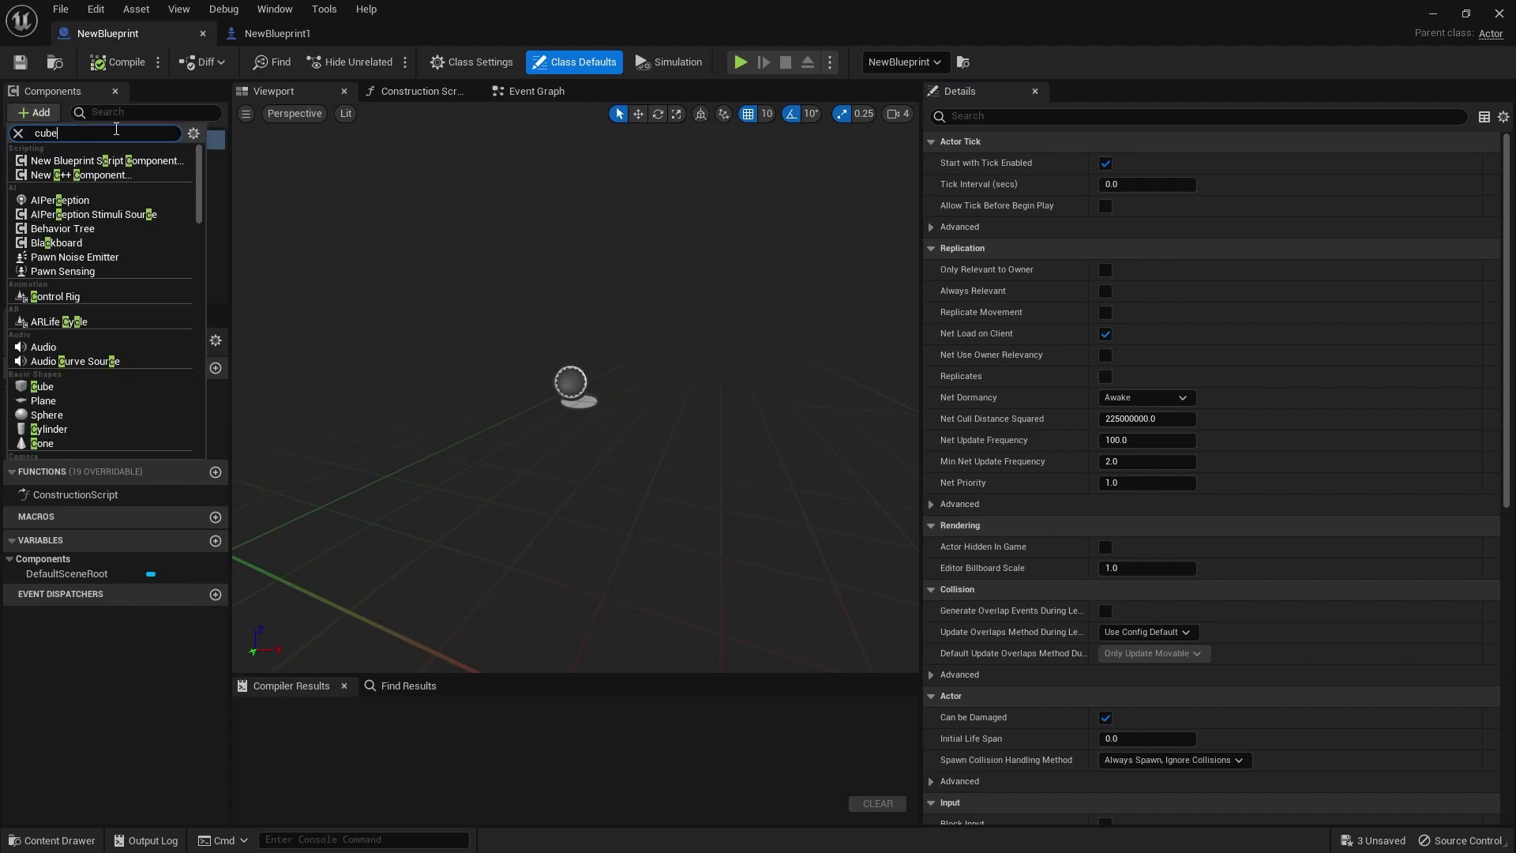
click(95, 169)
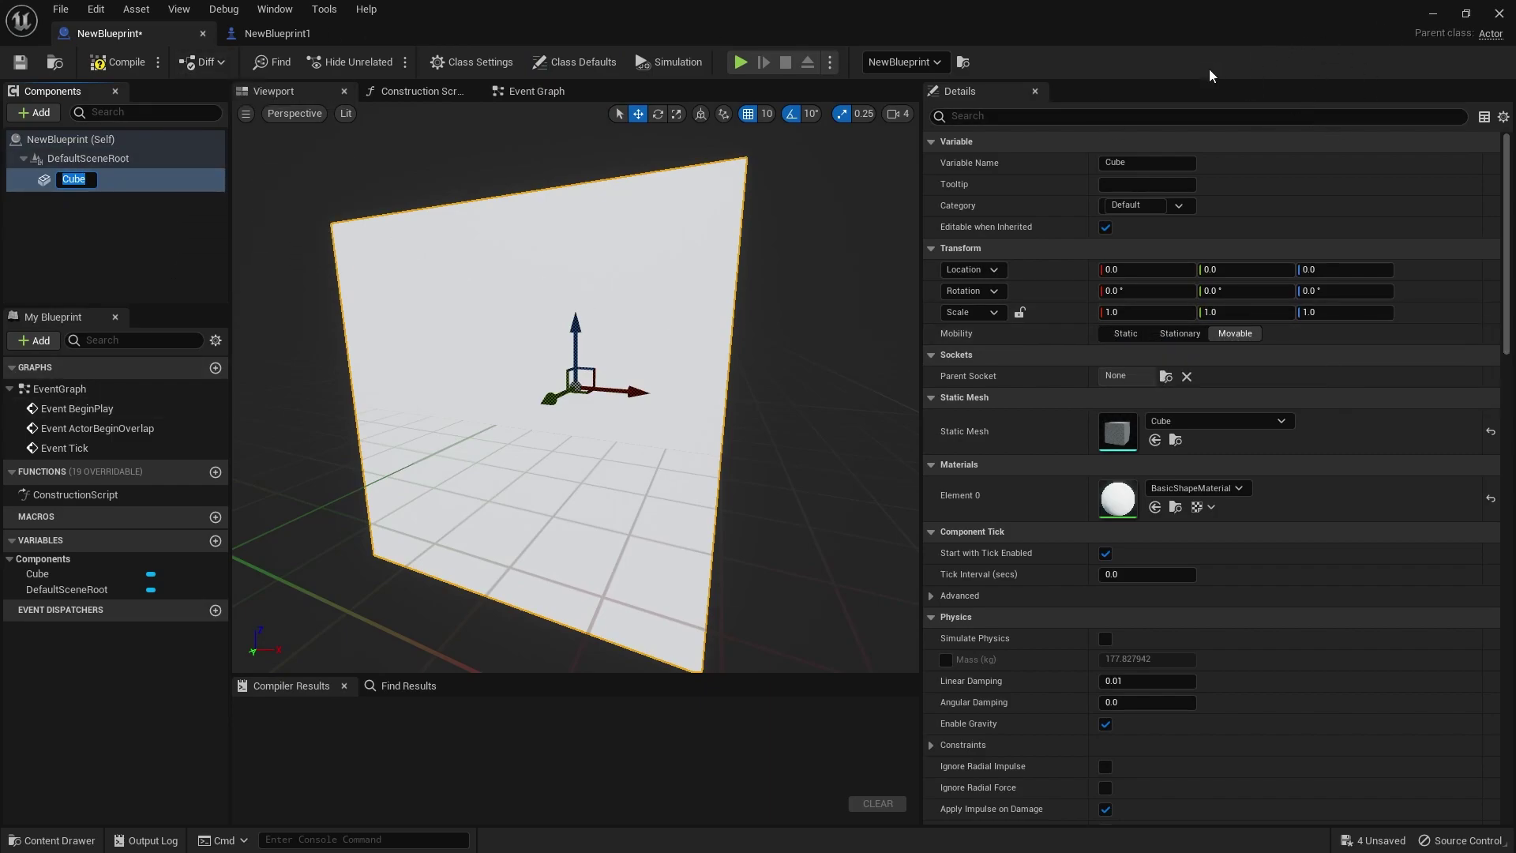
click(137, 223)
click(93, 176)
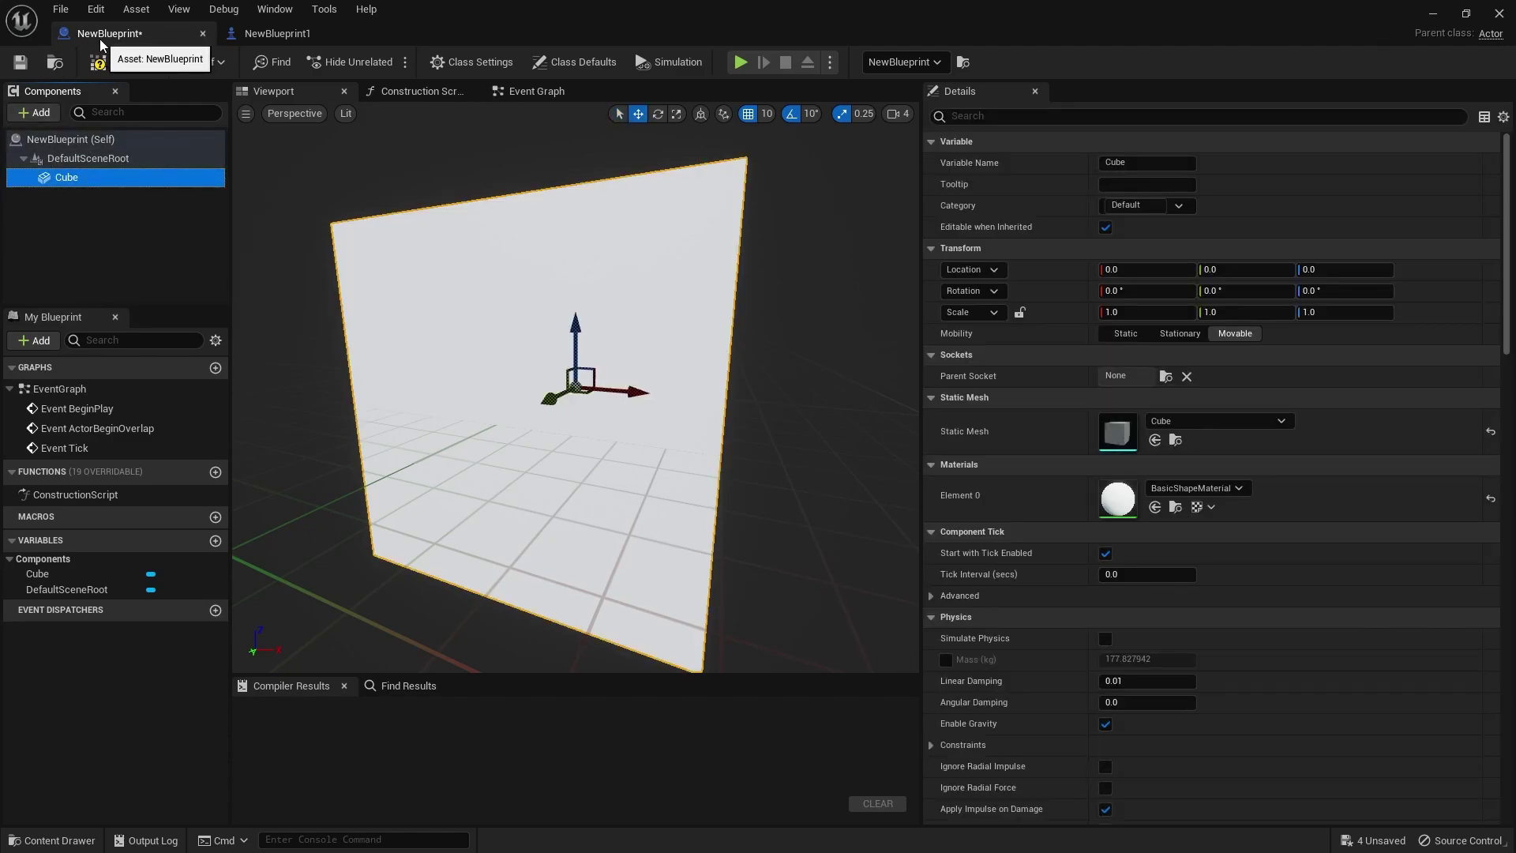
click(1126, 333)
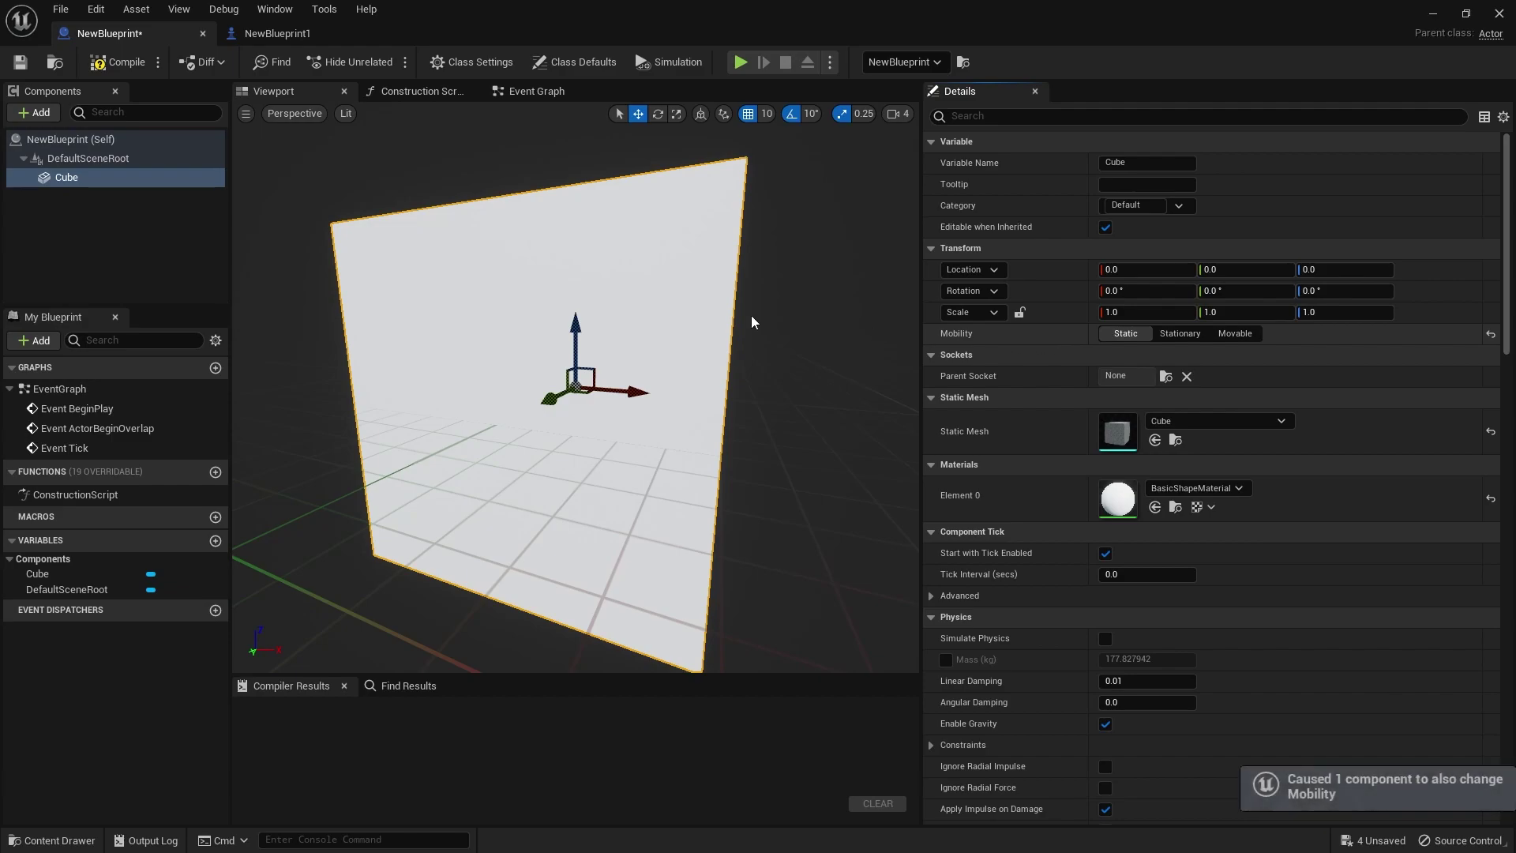
click(118, 61)
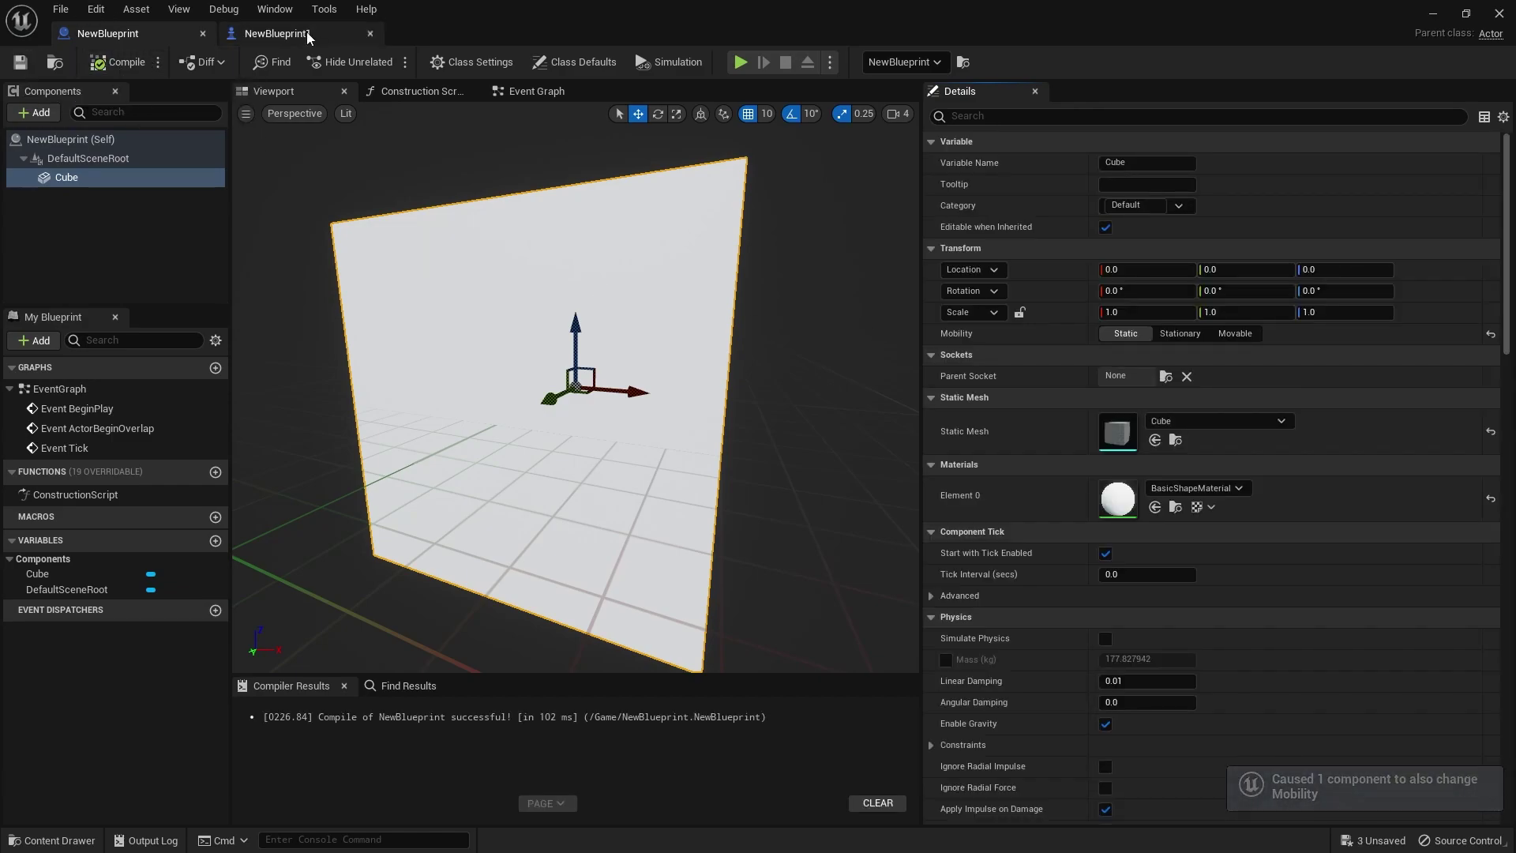
Step: Set the NewBlueprint1 cylinder's Mobility to Movable and return to the level
click(307, 33)
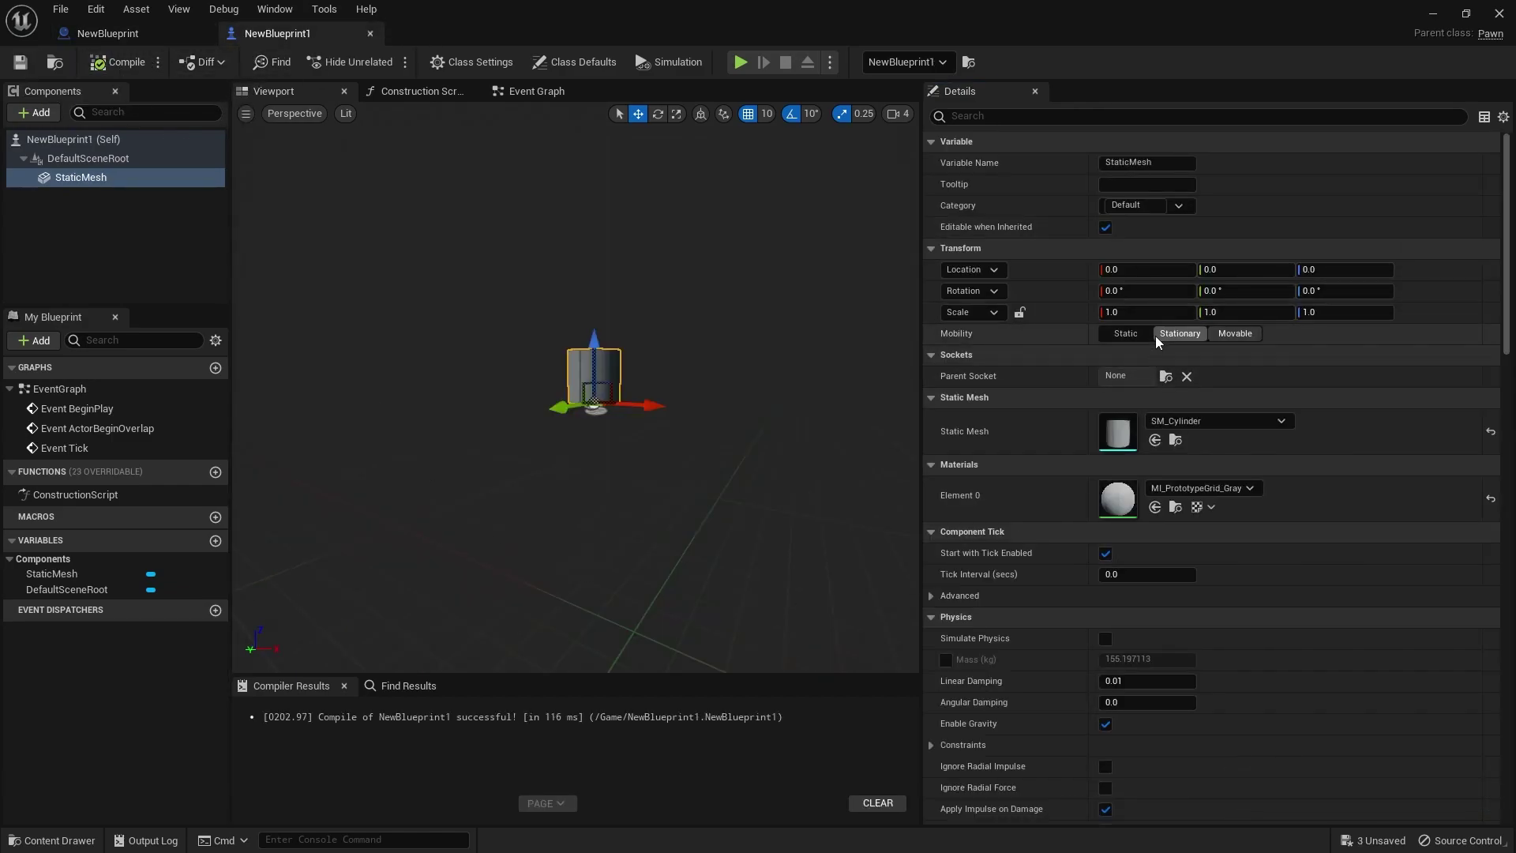
click(1235, 333)
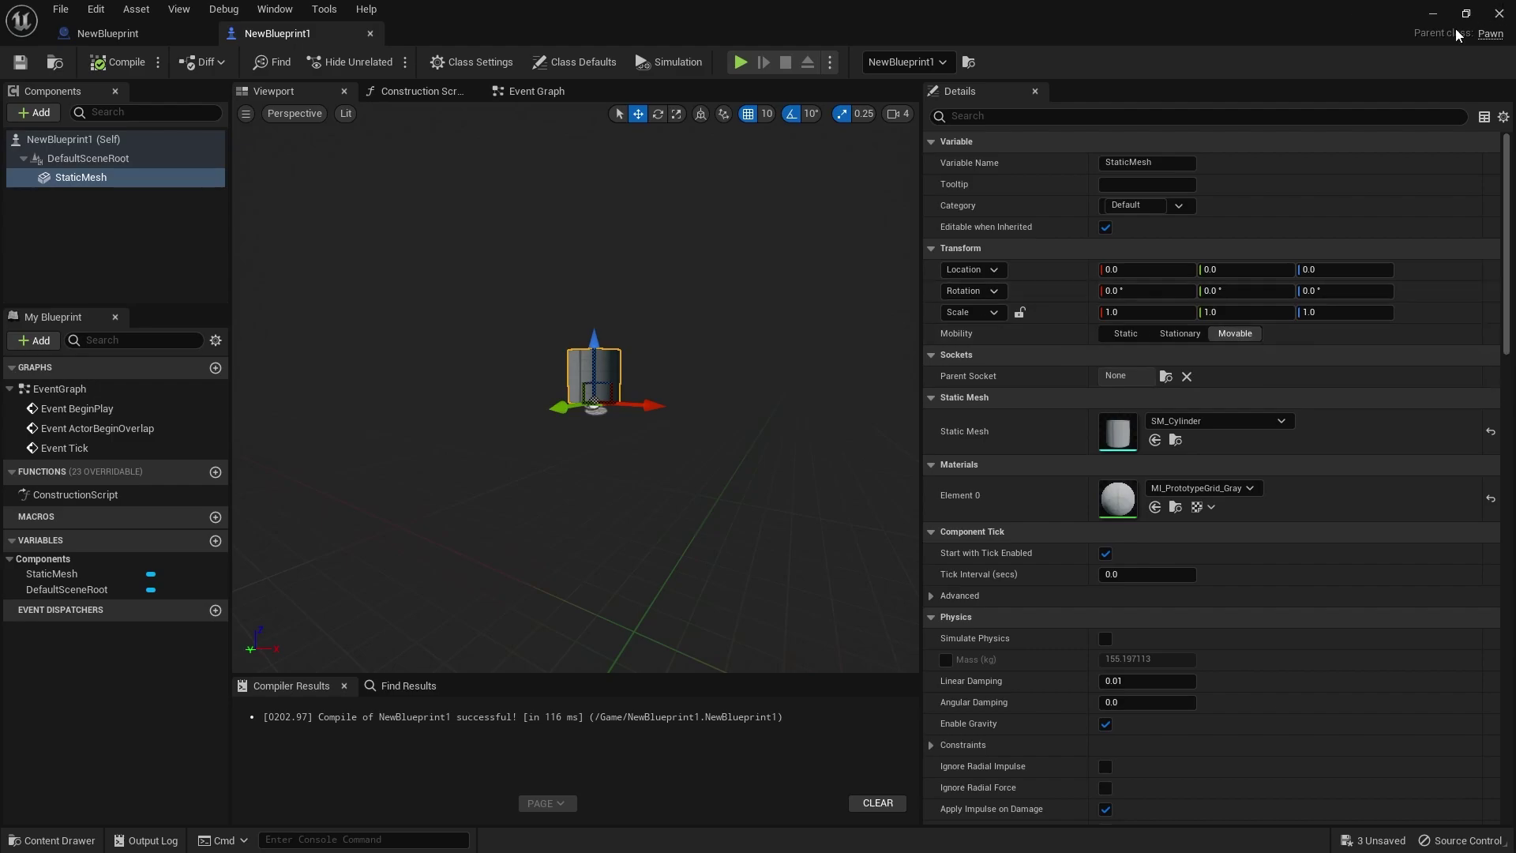
click(1433, 15)
Step: Frame the cylinder pawn, play the level, and walk the mannequin past the white box, jumping
key(f)
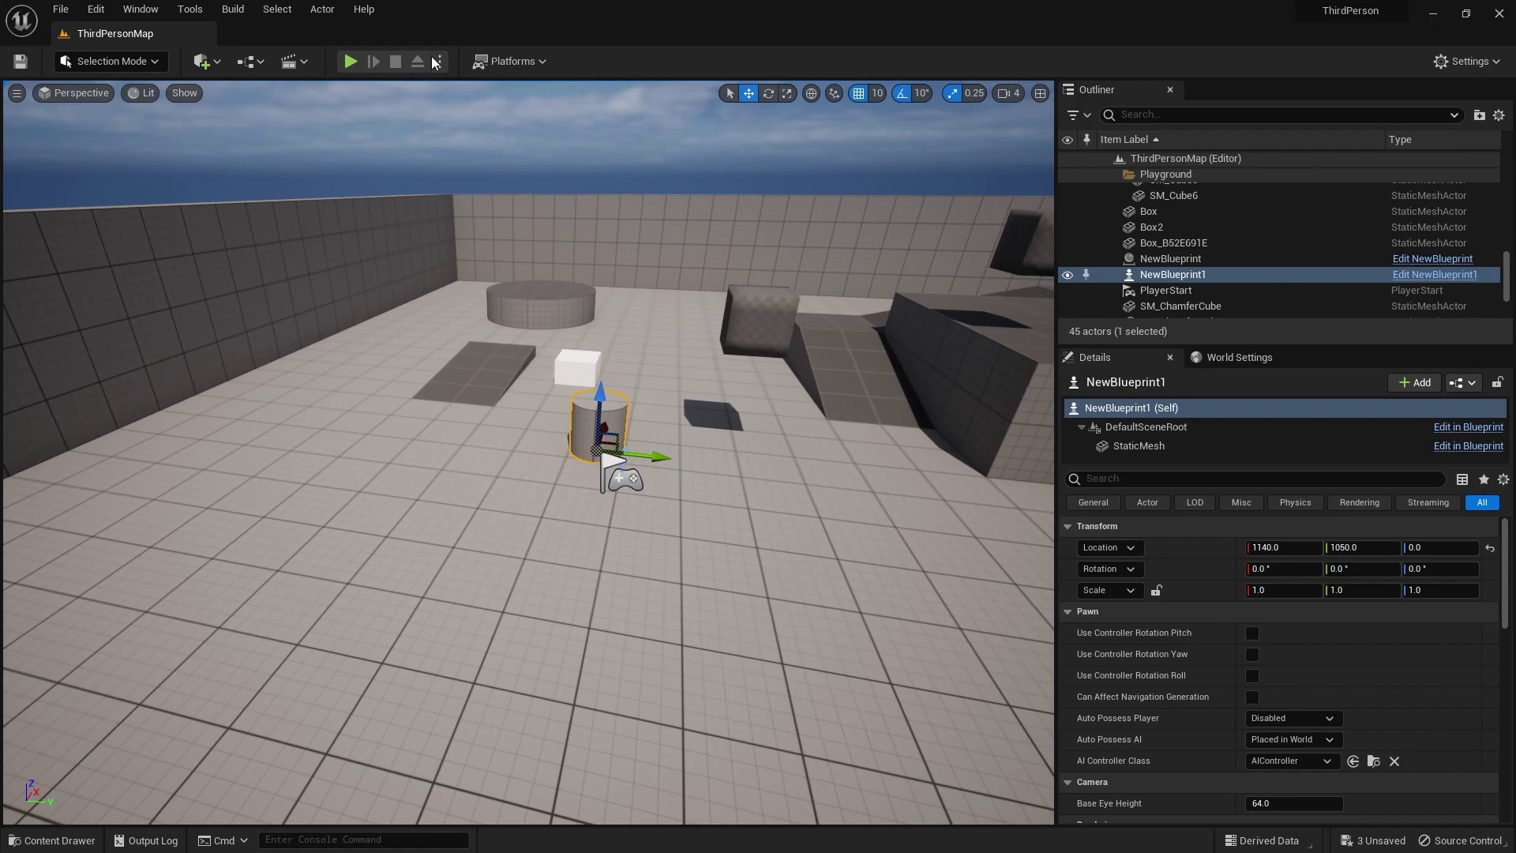
click(353, 62)
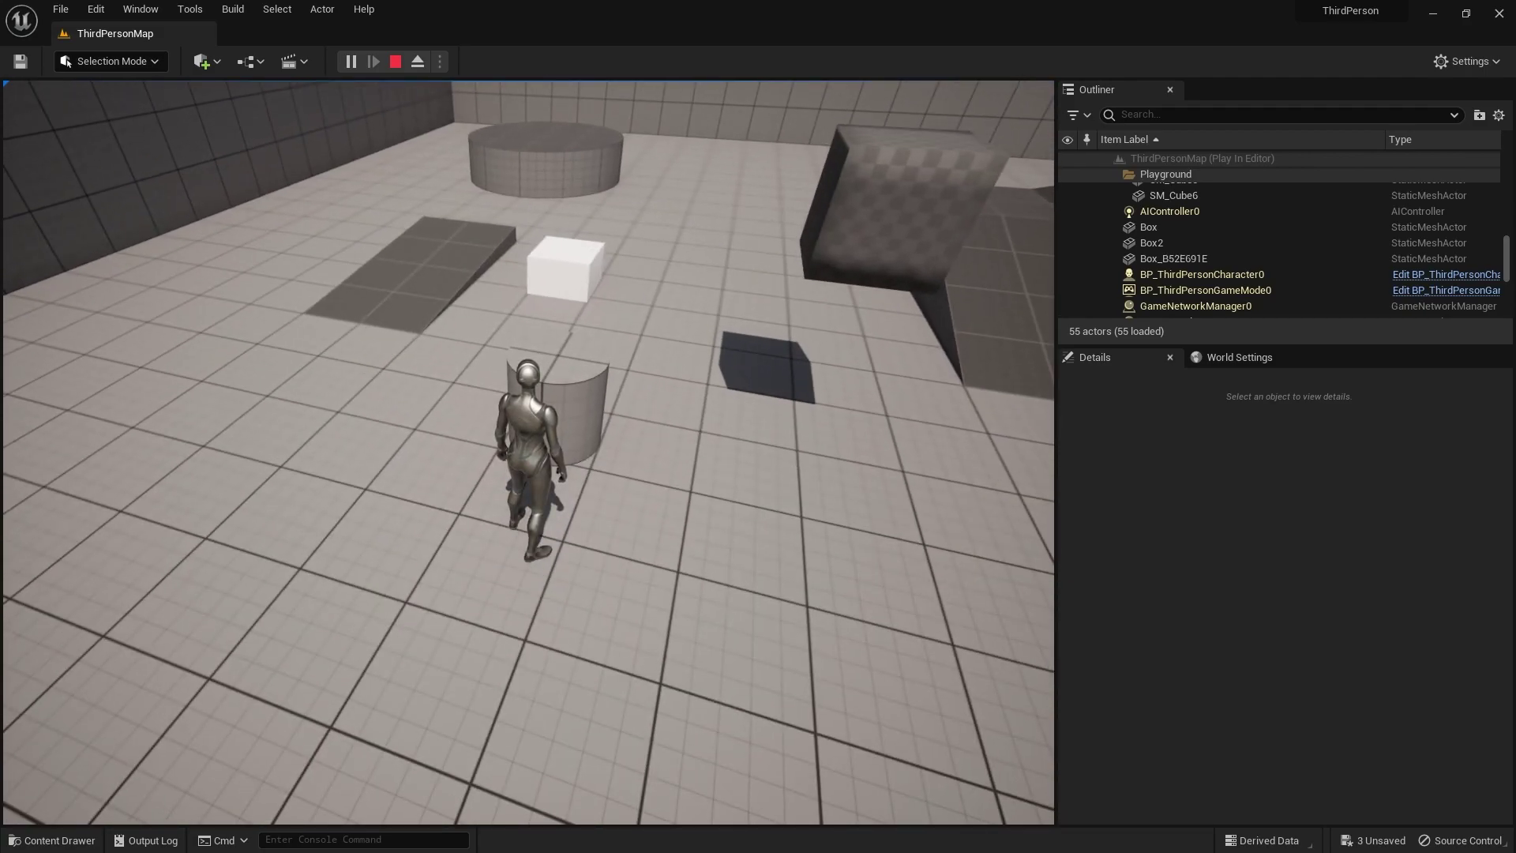
key(w)
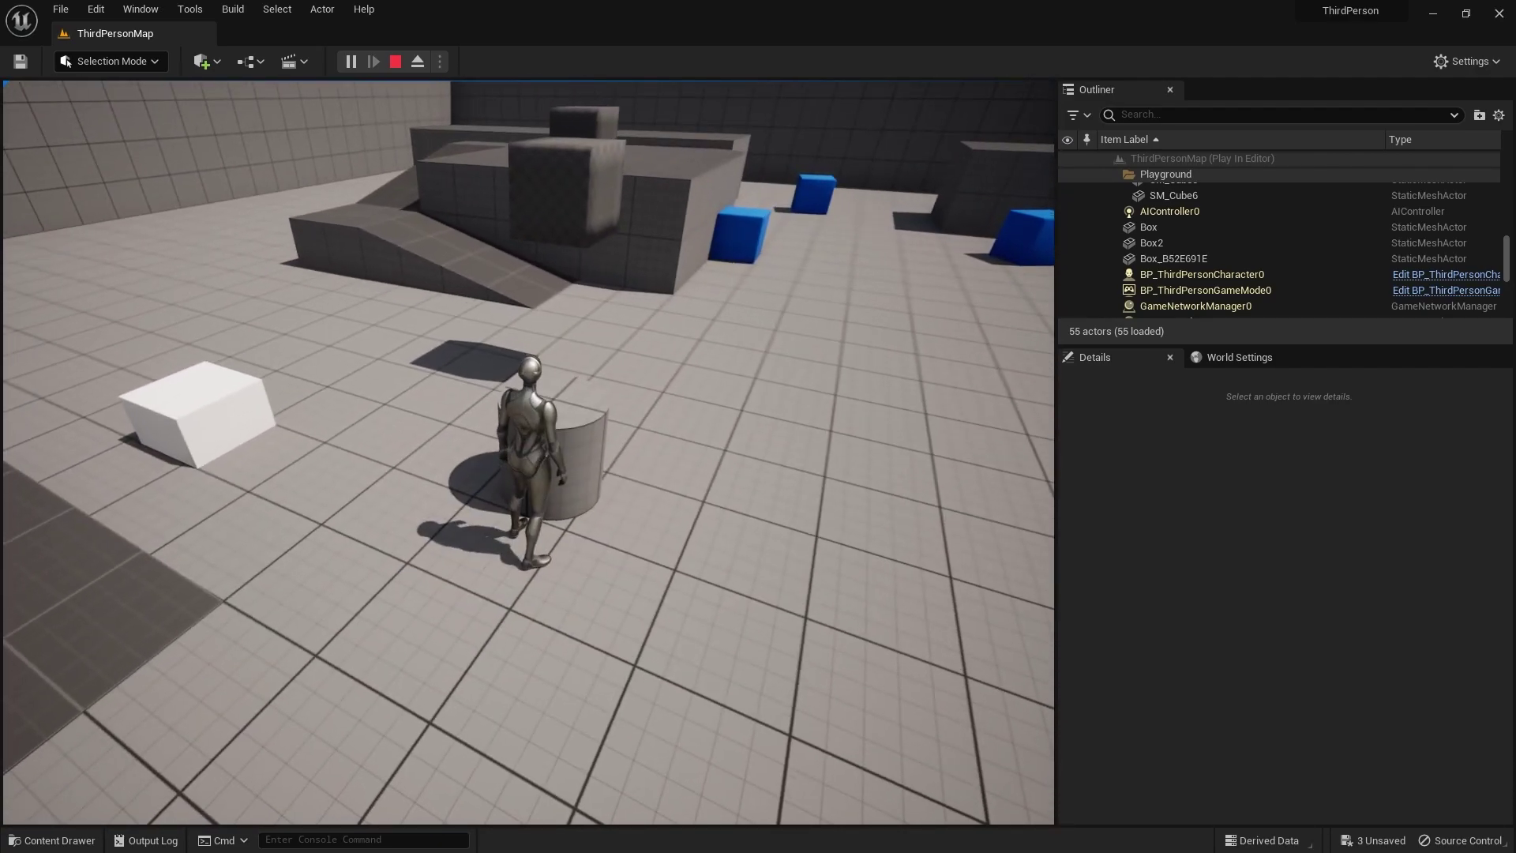
key(w)
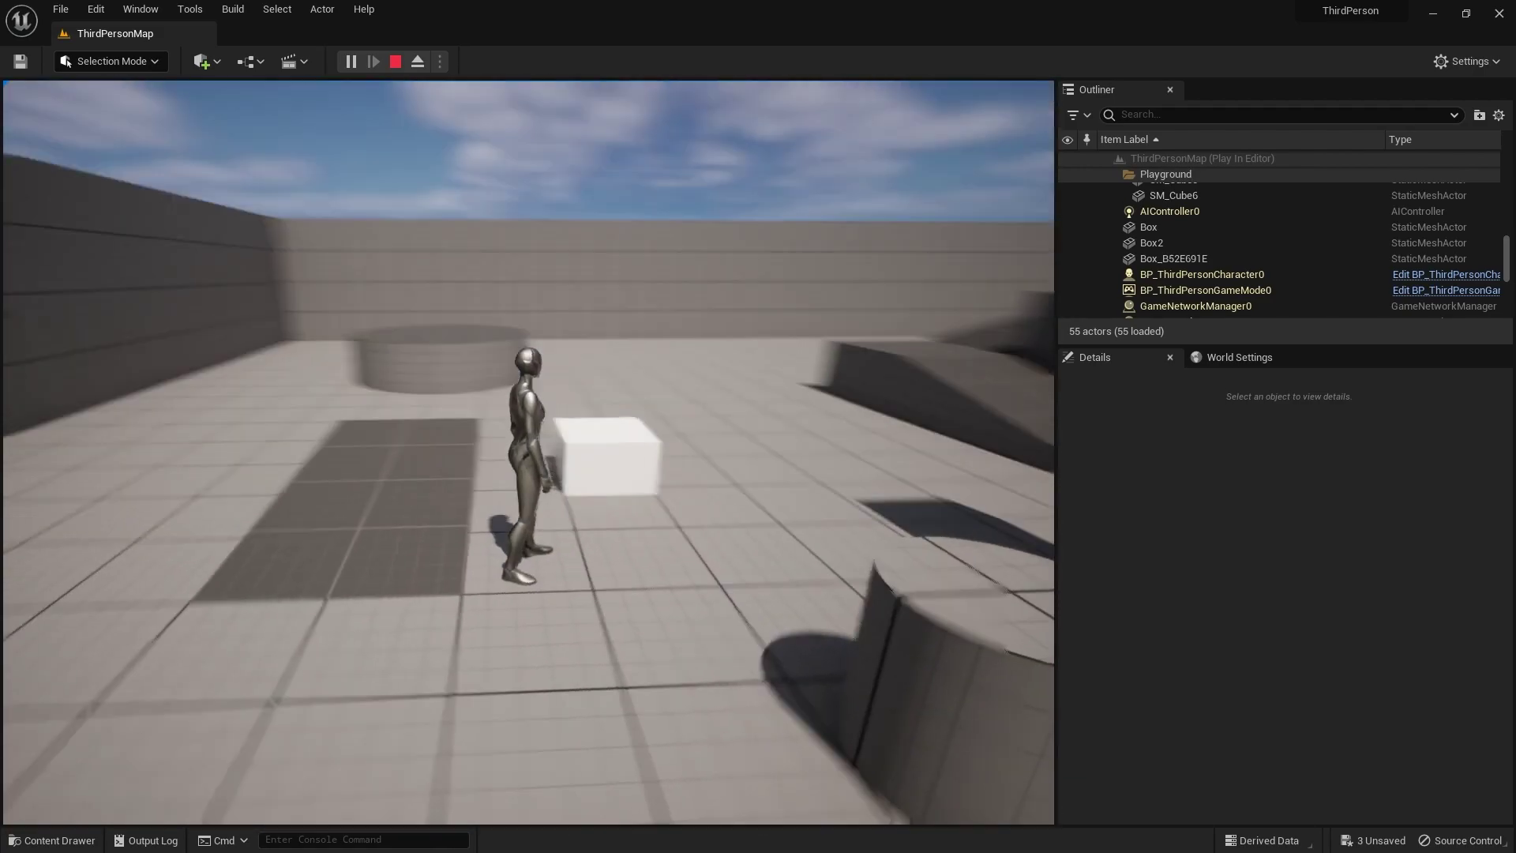
key(w)
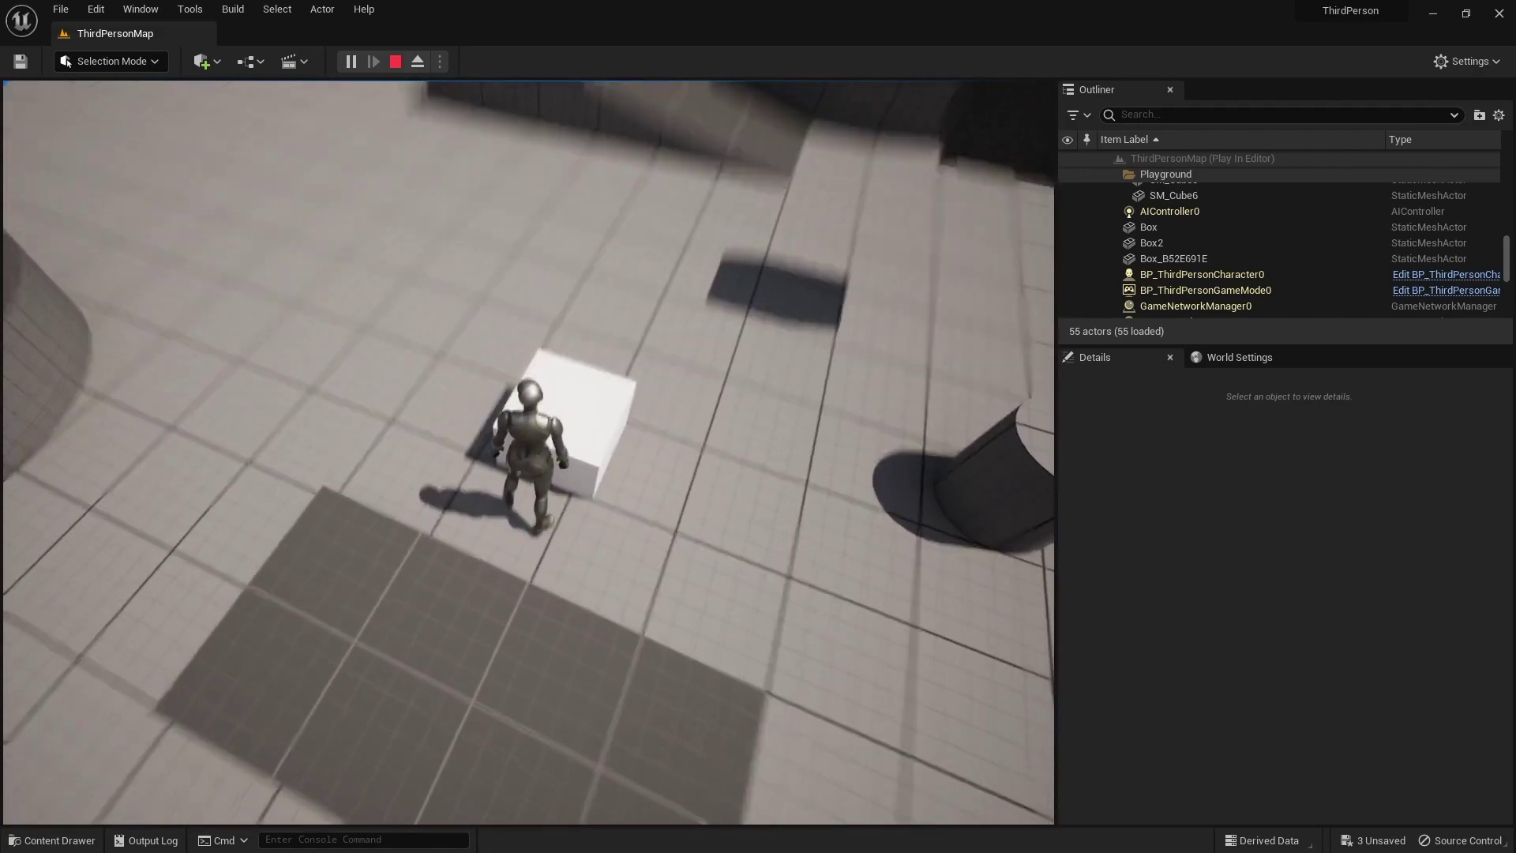
key(space)
Step: Stop play and open the Default Pawn Class list under World Settings' Selected GameMode
key(Escape)
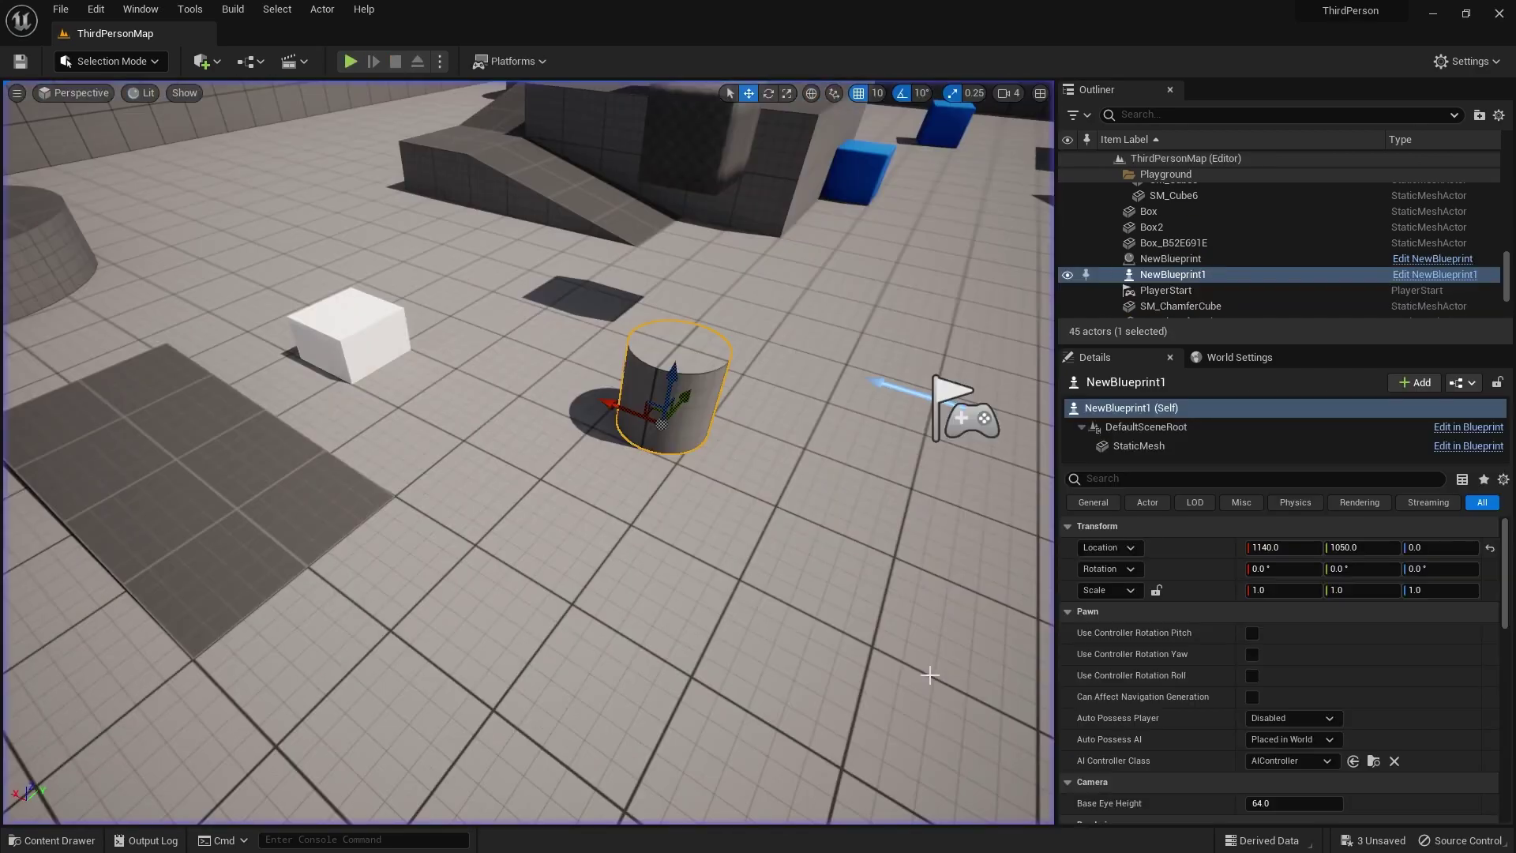
alt+drag(650, 422, 676, 536)
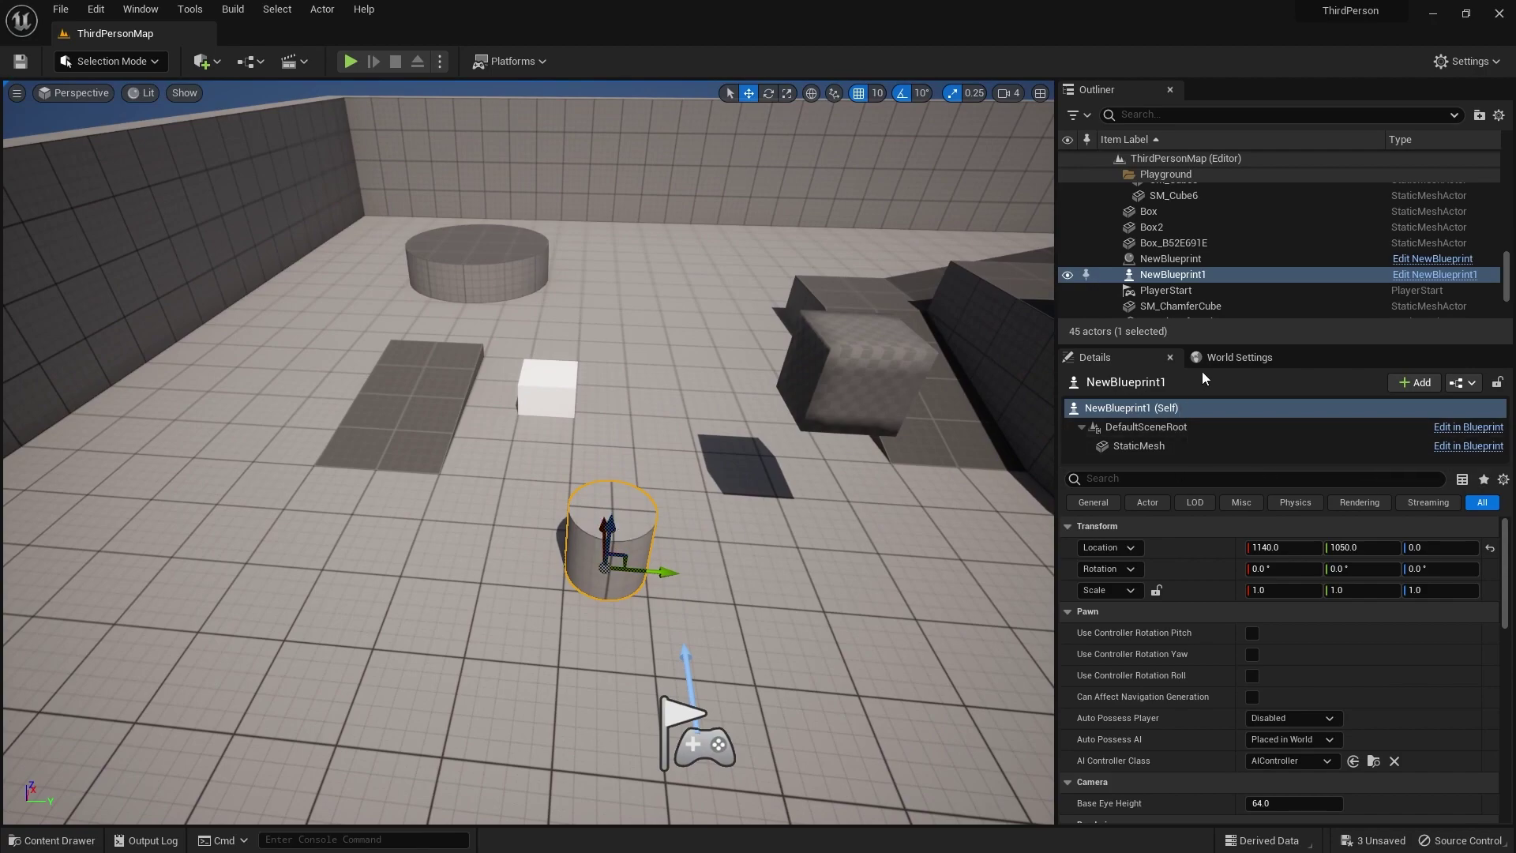
click(1228, 358)
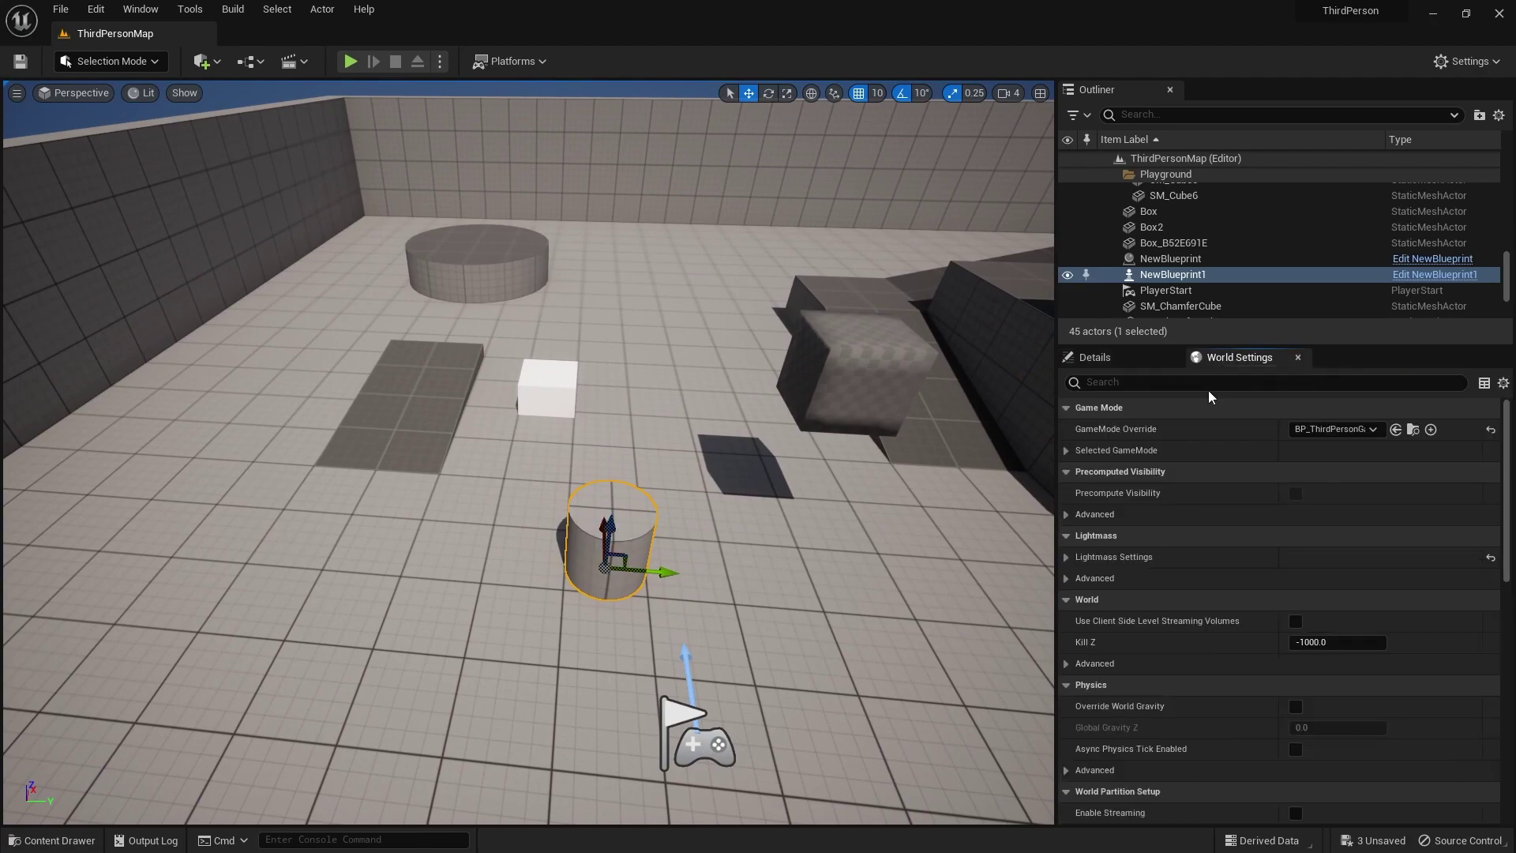
click(1067, 450)
click(1335, 472)
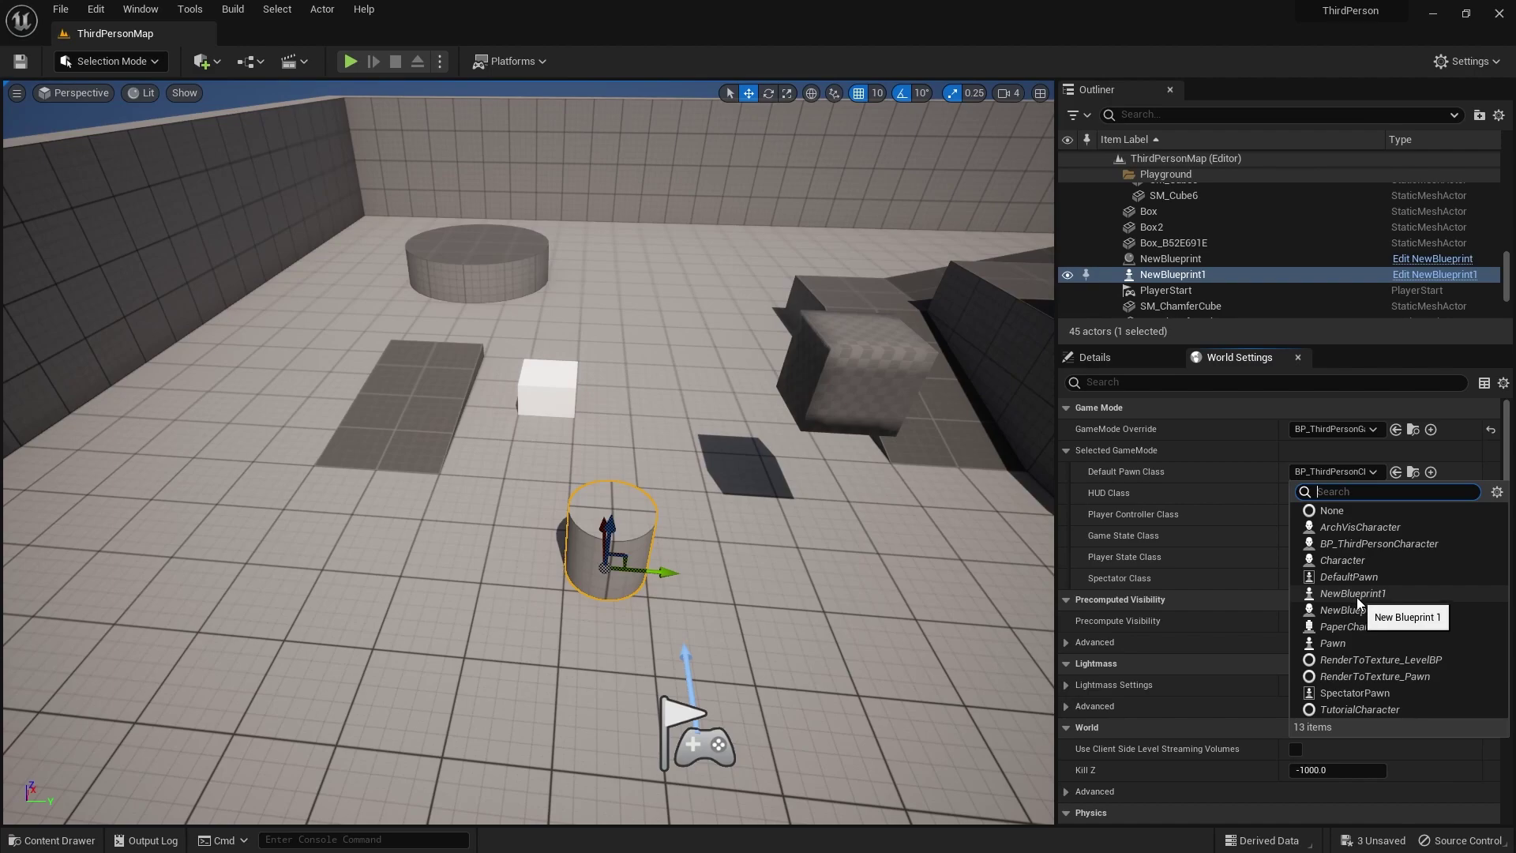
Step: In the Content Drawer, rename the first NewBlueprint asset to ActorBP
click(53, 841)
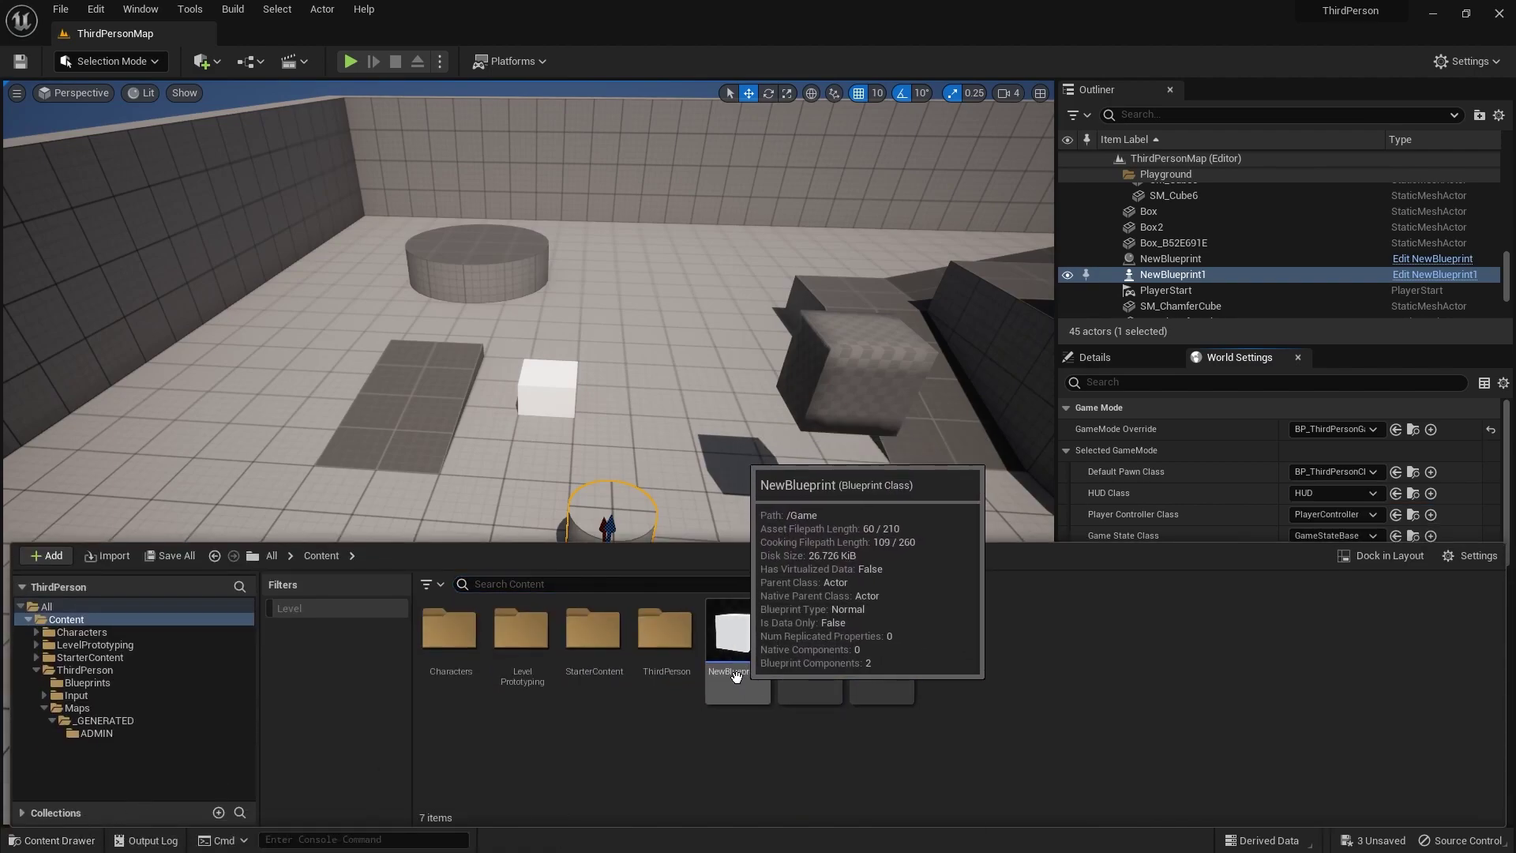
click(738, 636)
key(F2)
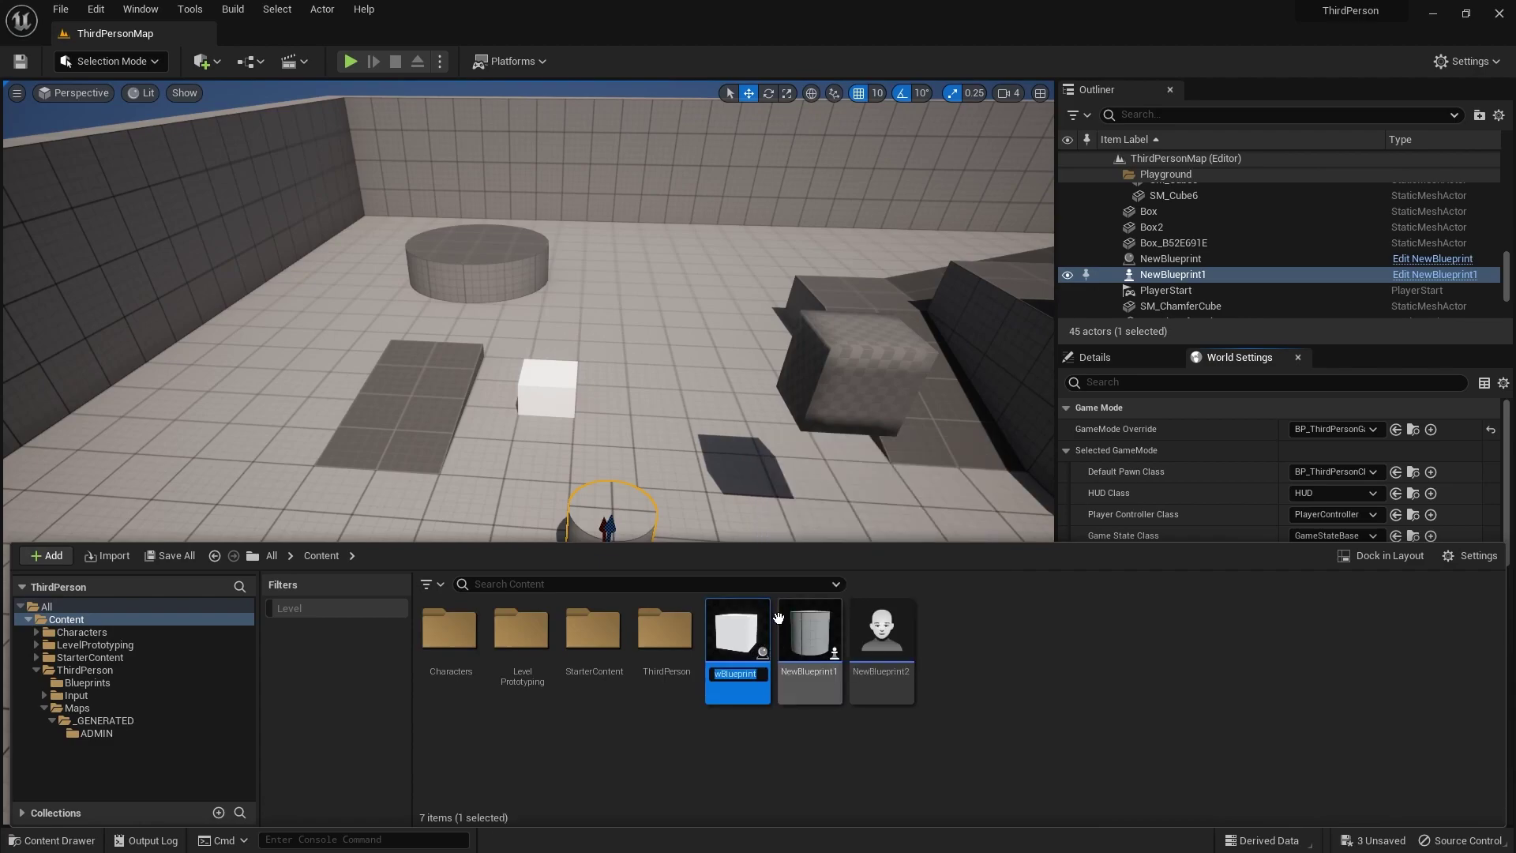
text(St)
key(BackSpace)
key(BackSpace)
text(ACt)
key(Return)
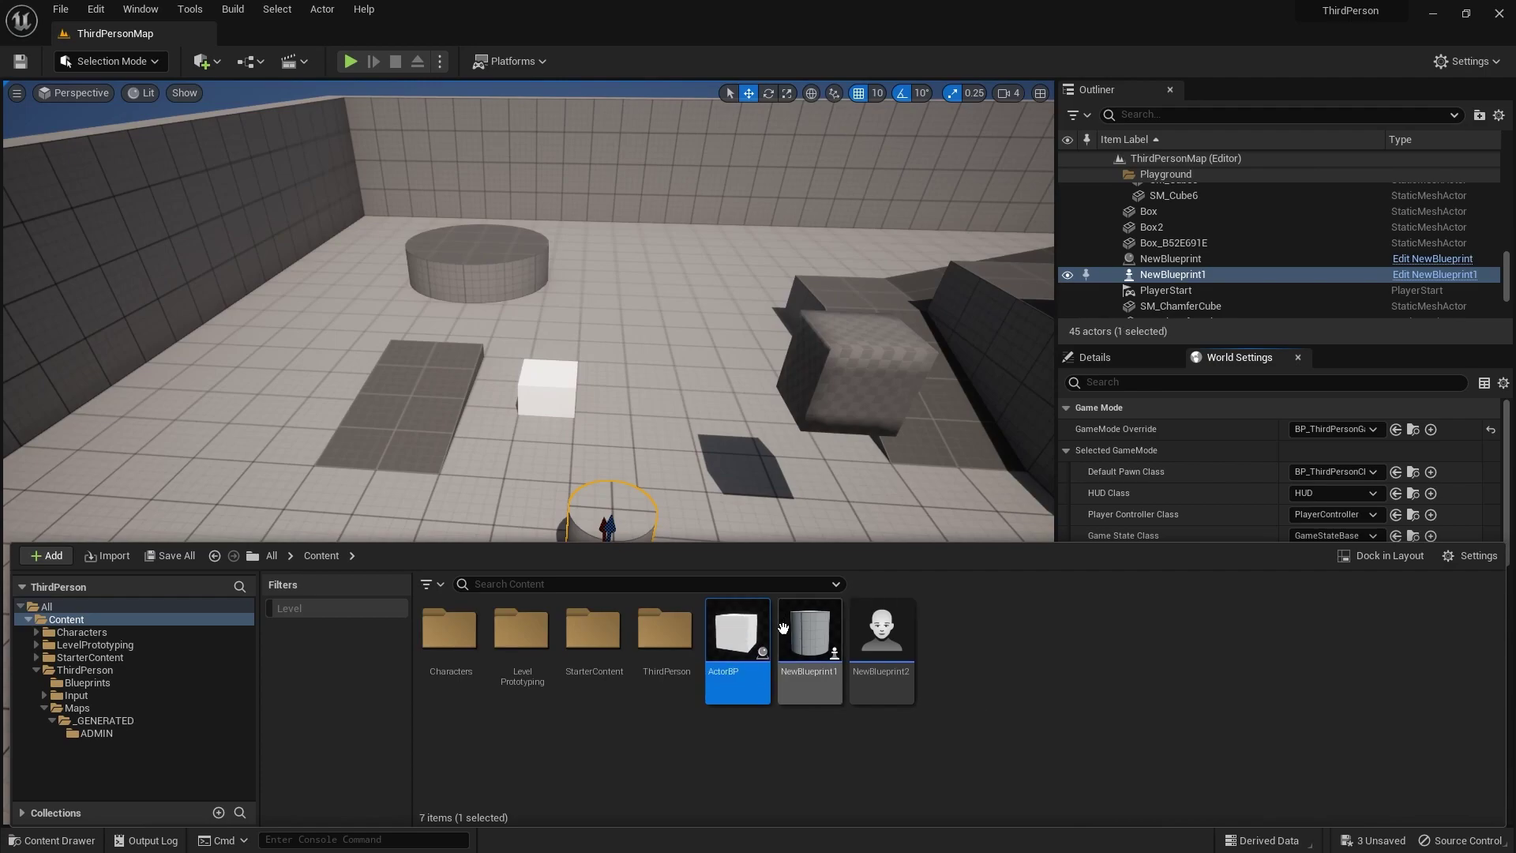
Step: Rename NewBlueprint1 to PawnBP and NewBlueprint2 to CharacterBP
click(811, 628)
key(F2)
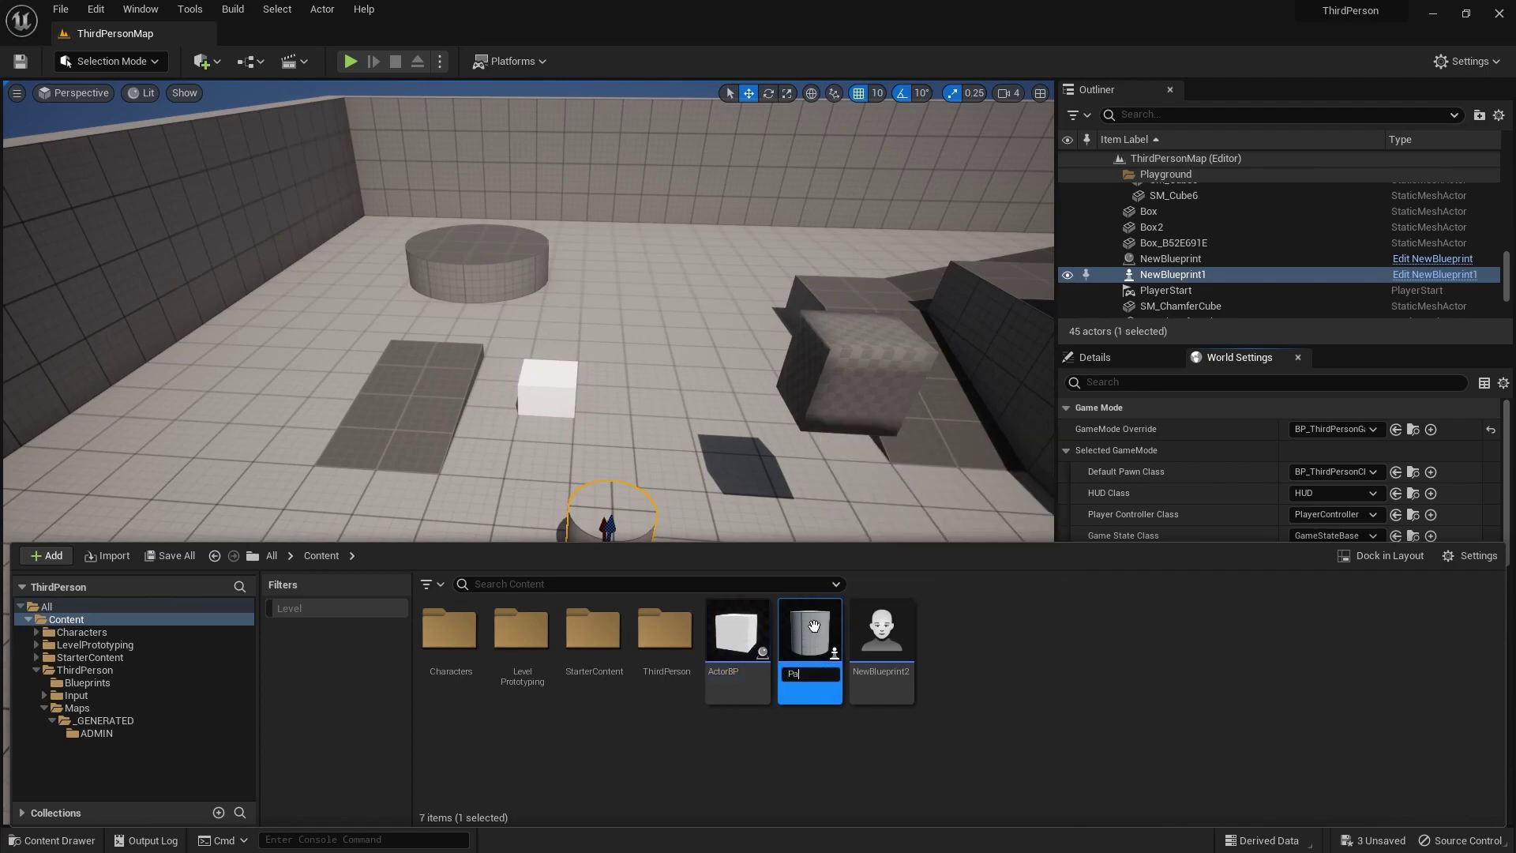
key(Return)
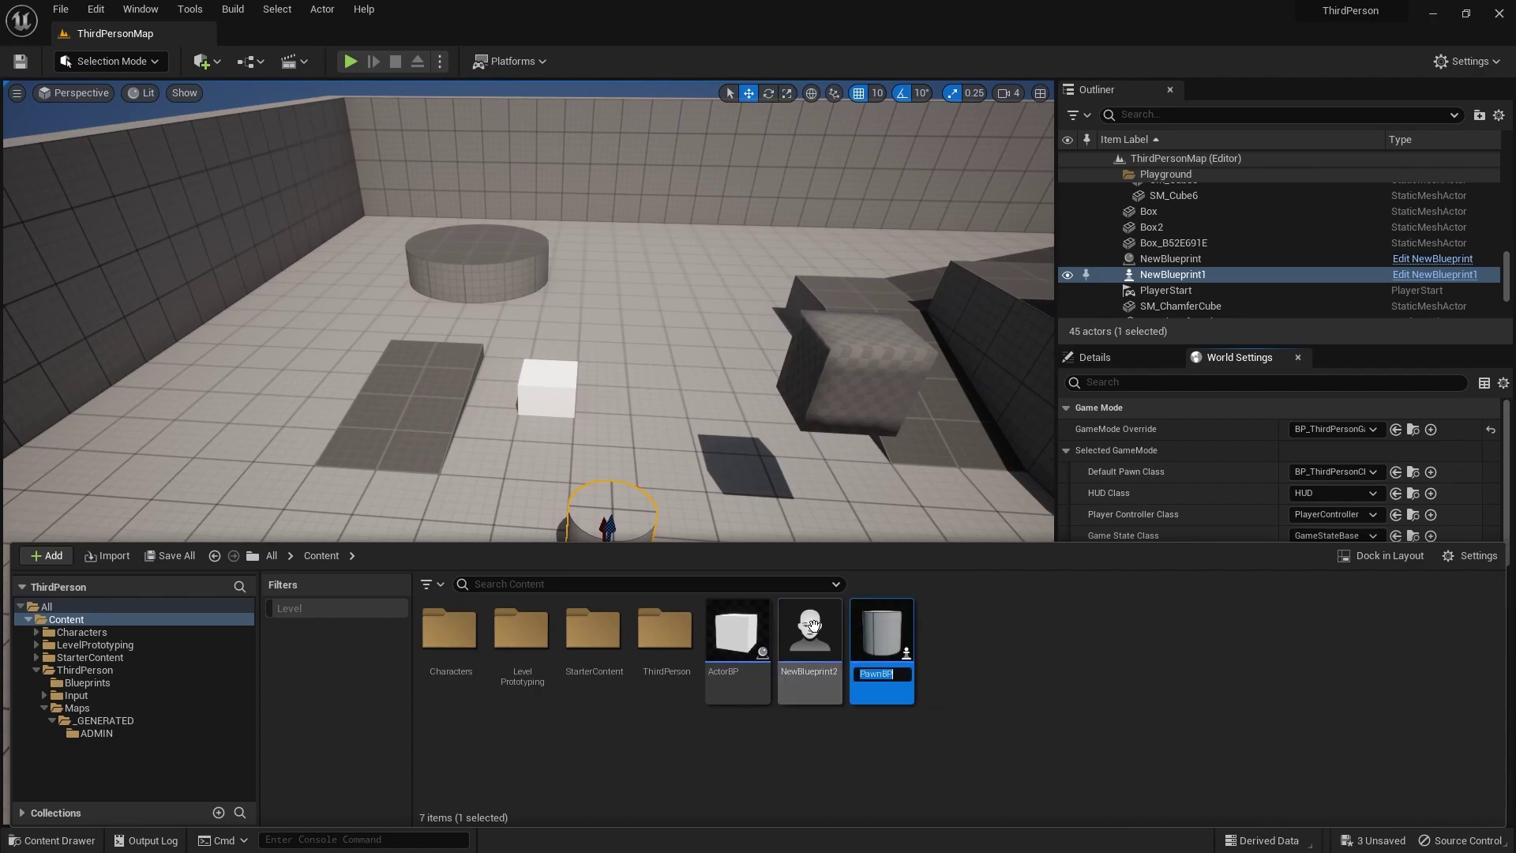
click(813, 627)
key(F2)
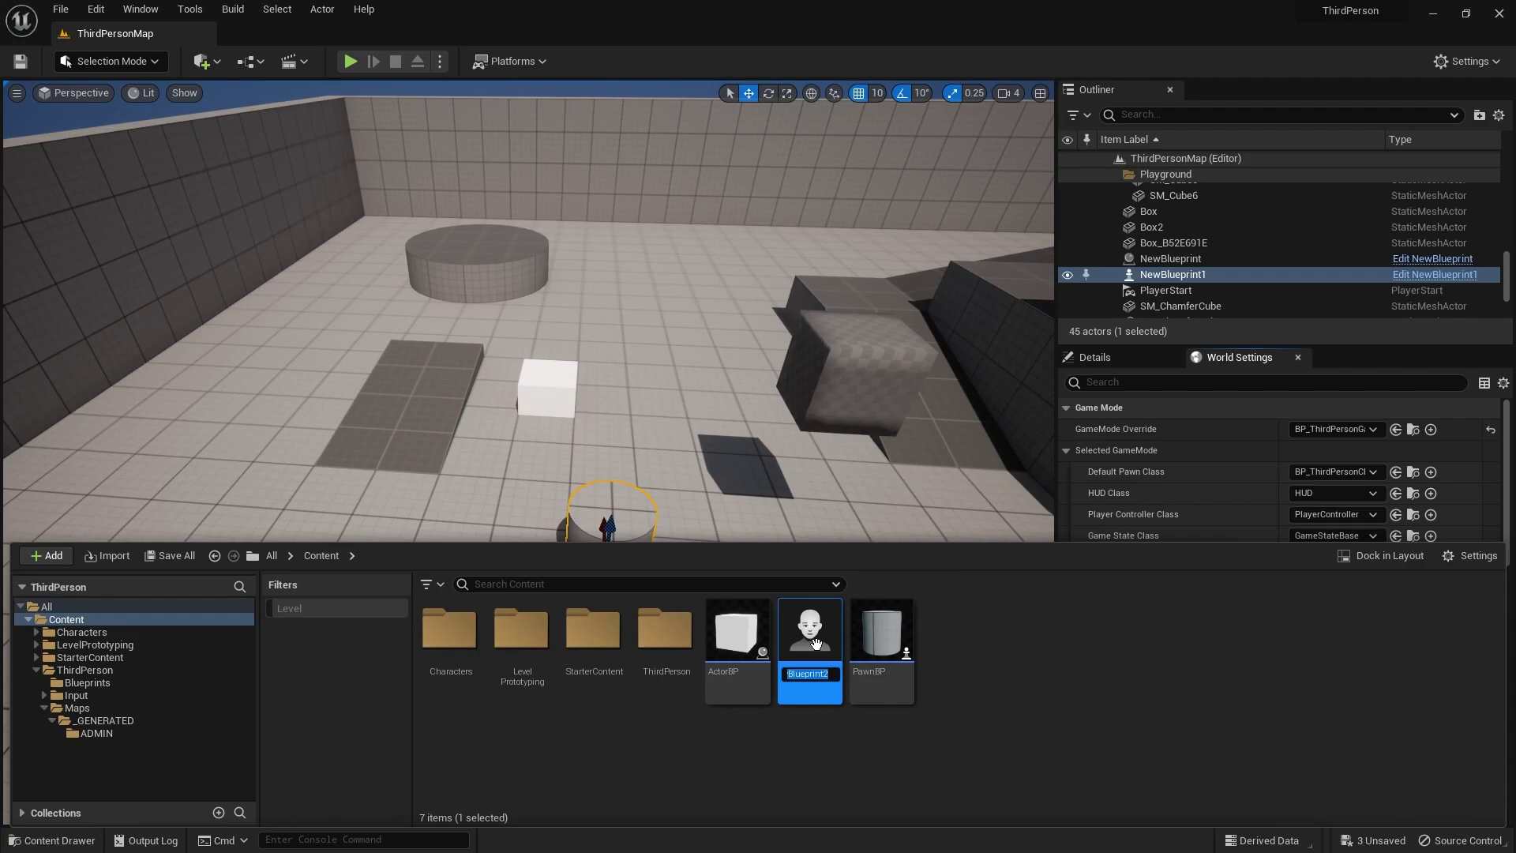
text(CharacterBP)
key(Return)
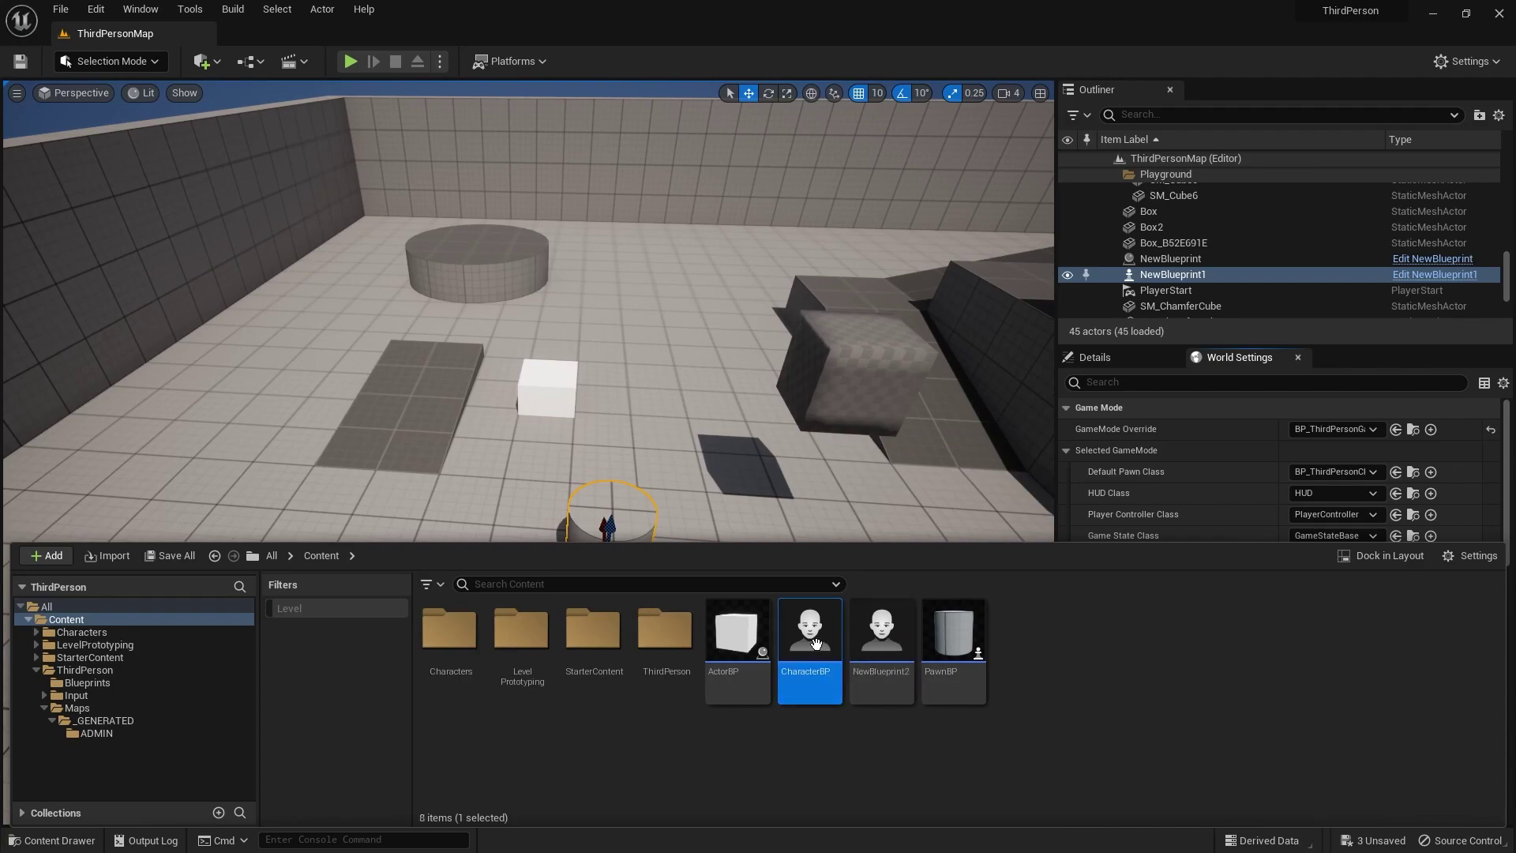
Step: Set World Settings' Default Pawn Class to PawnBP and run a brief play test
scroll(959, 487, down, 3)
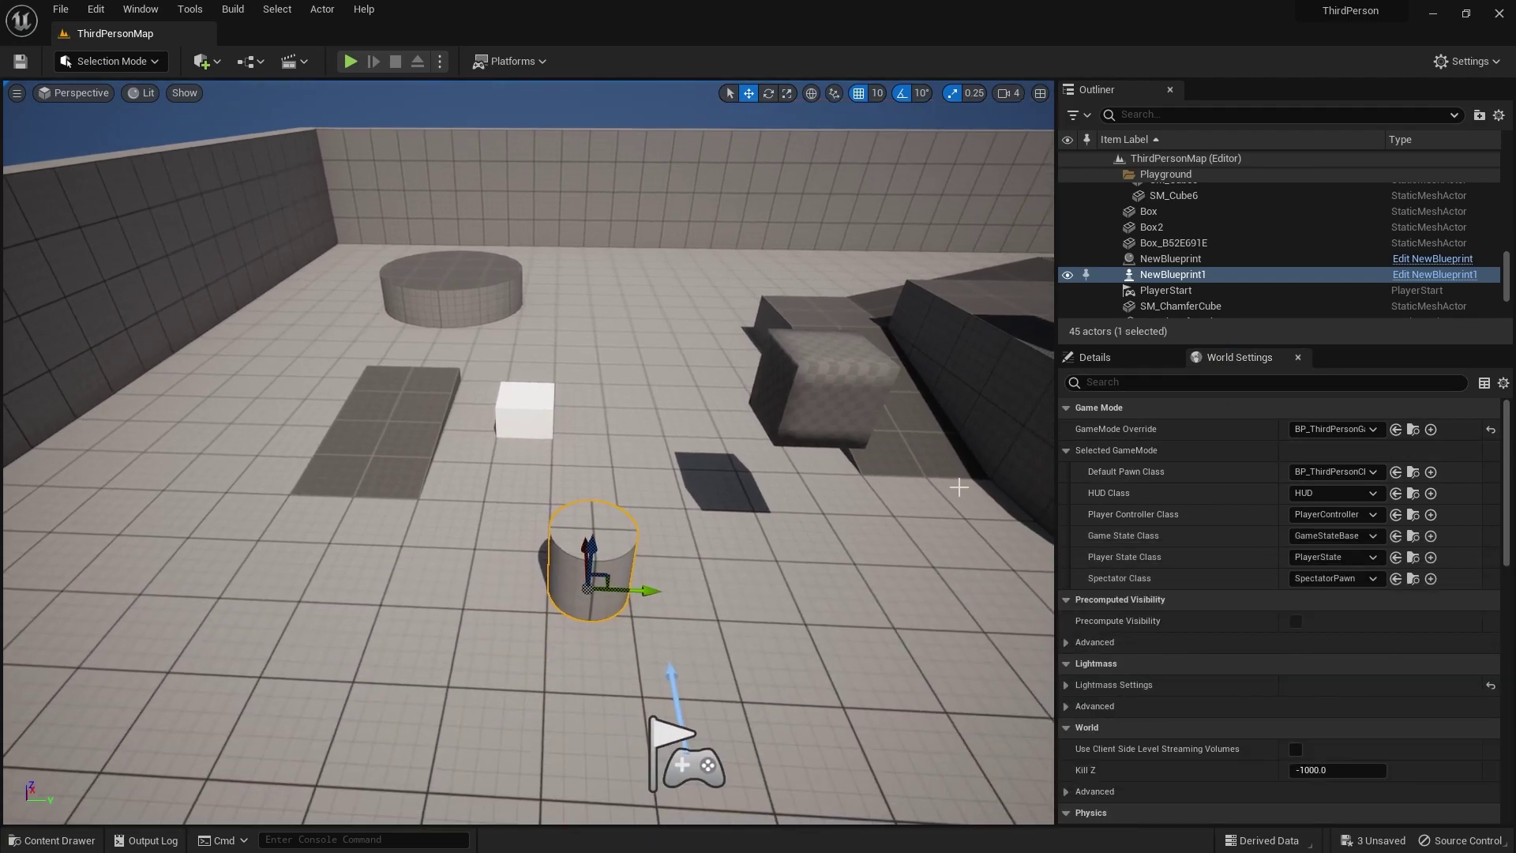
click(1321, 472)
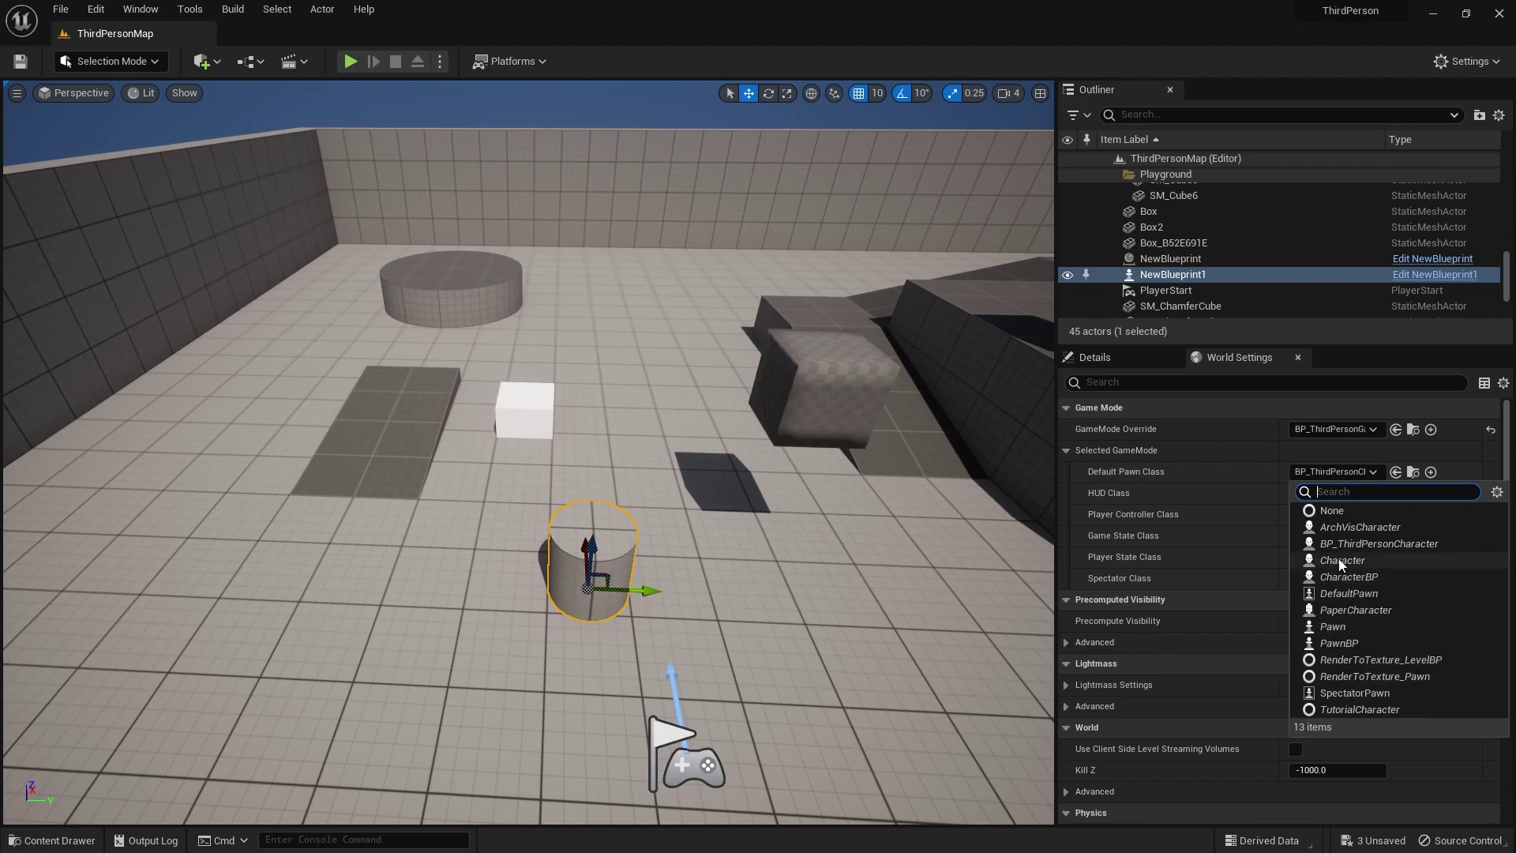
click(1093, 468)
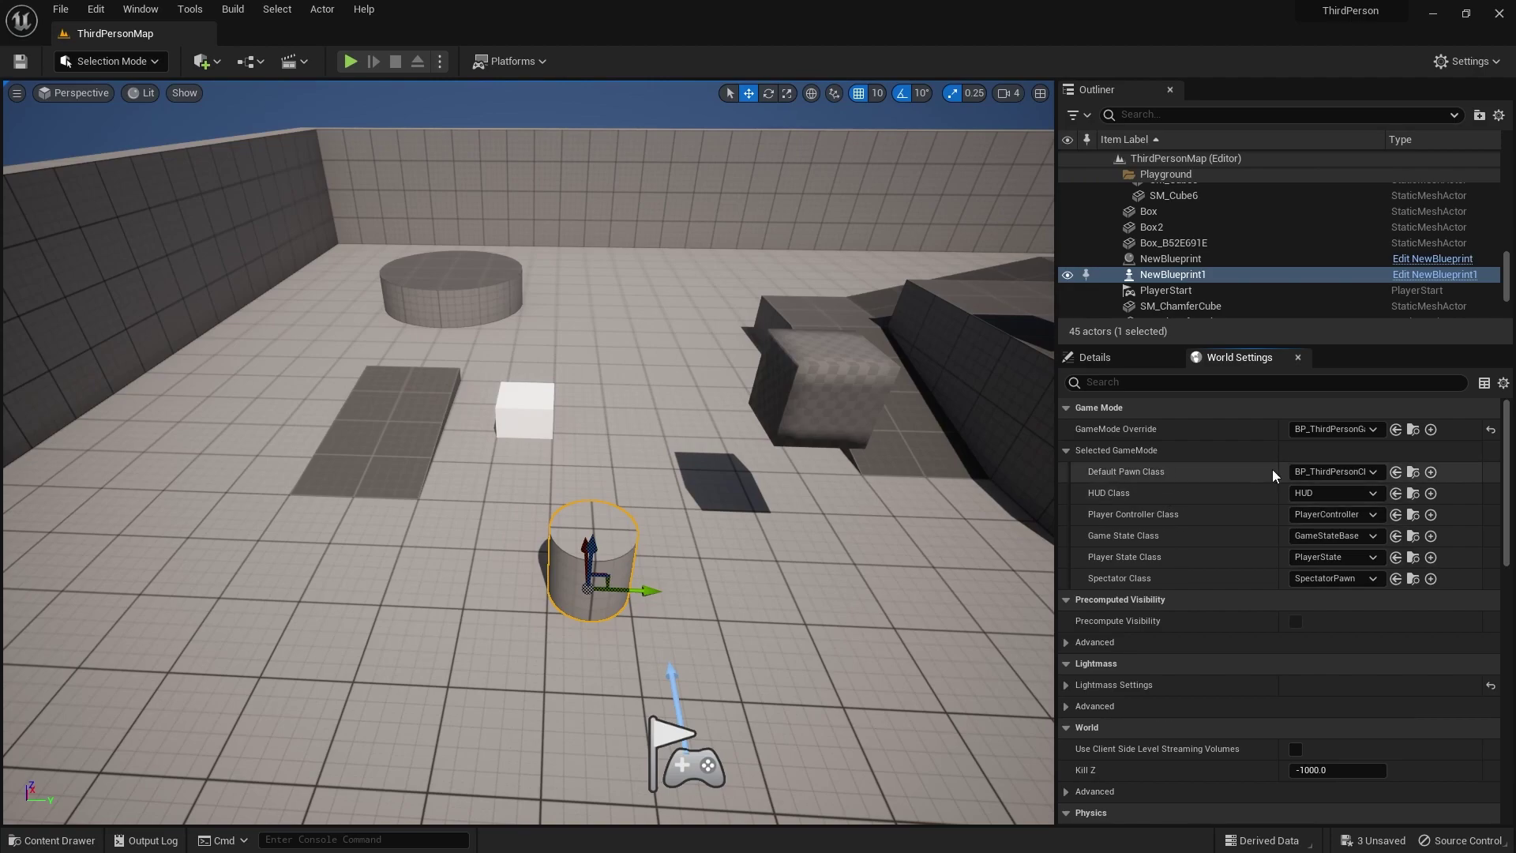
click(1317, 472)
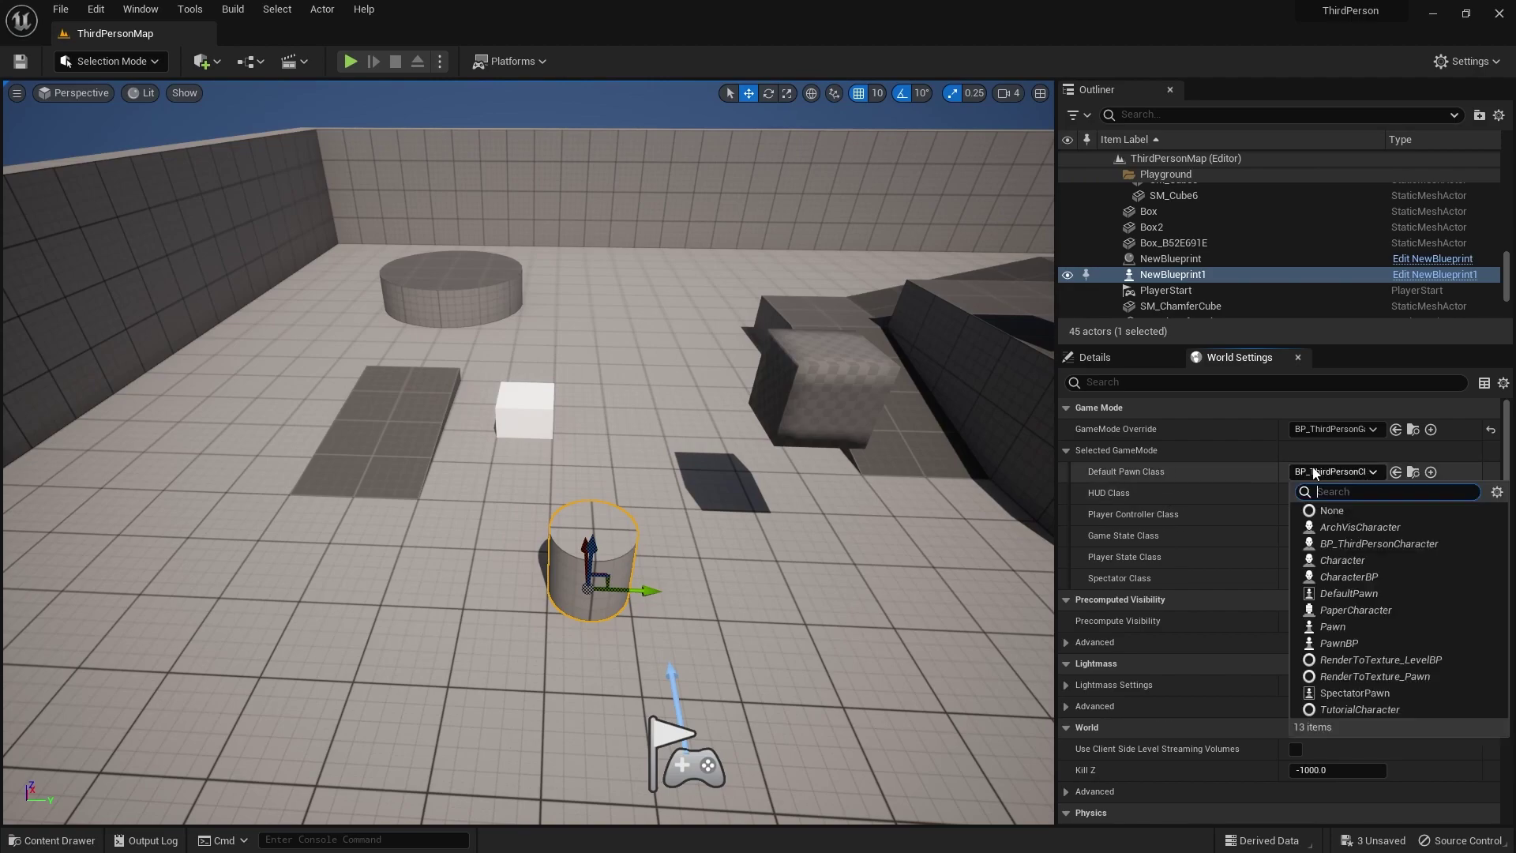
click(1348, 642)
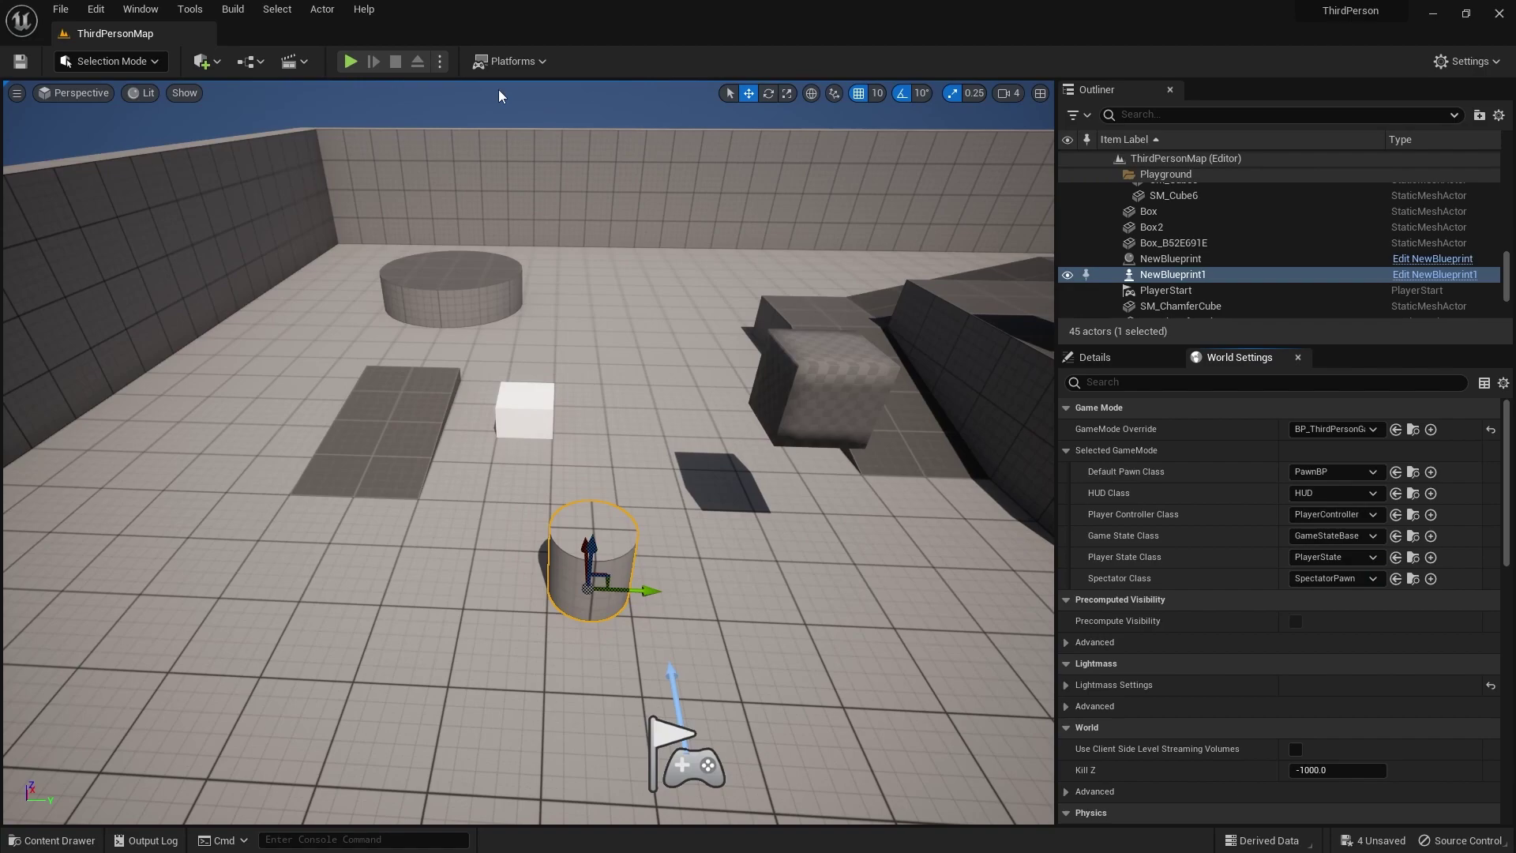
click(348, 61)
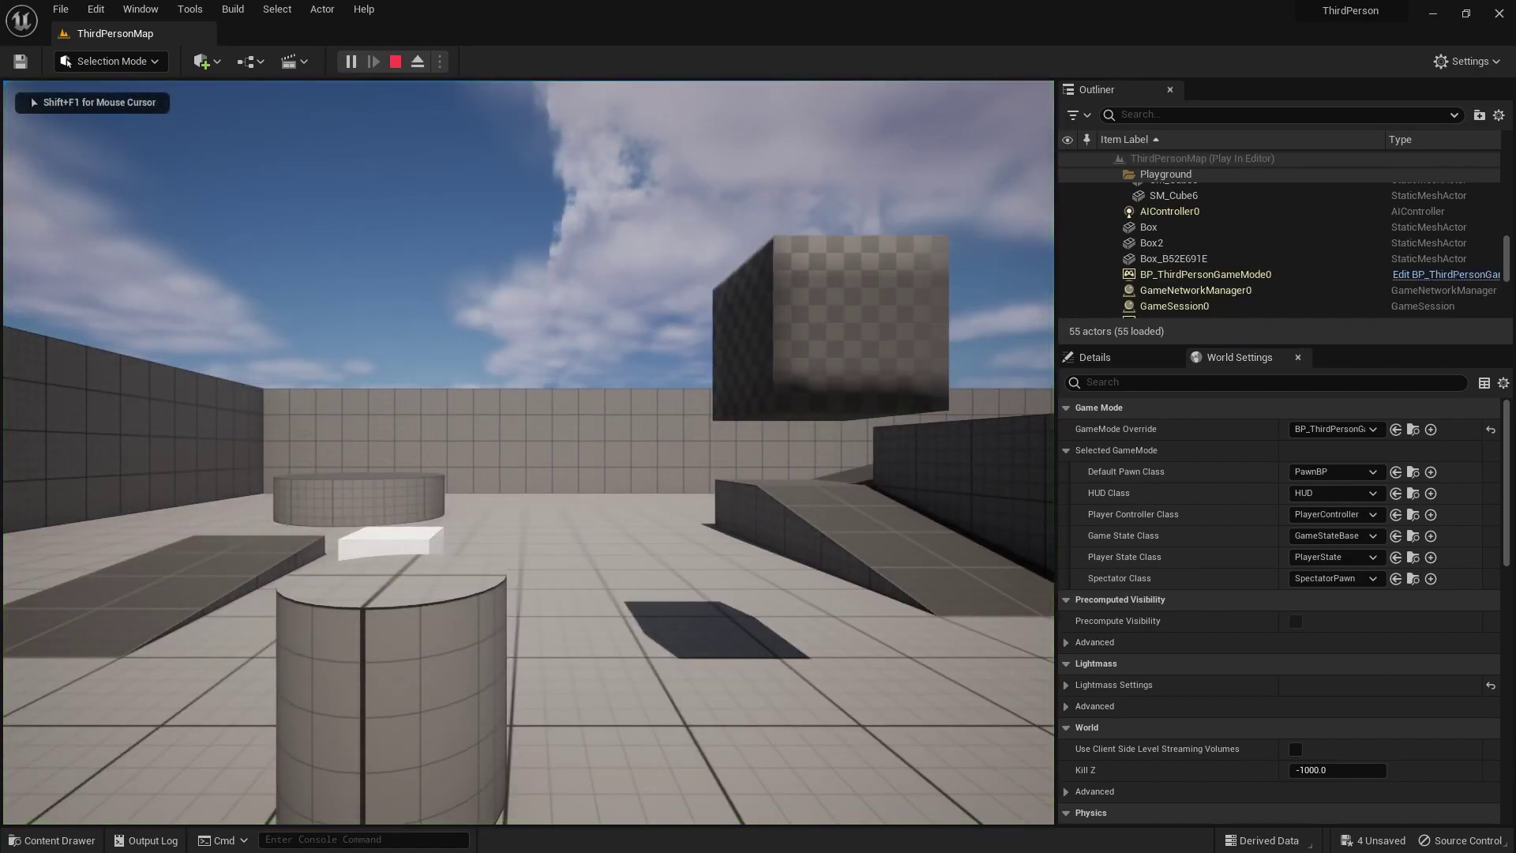
key(Escape)
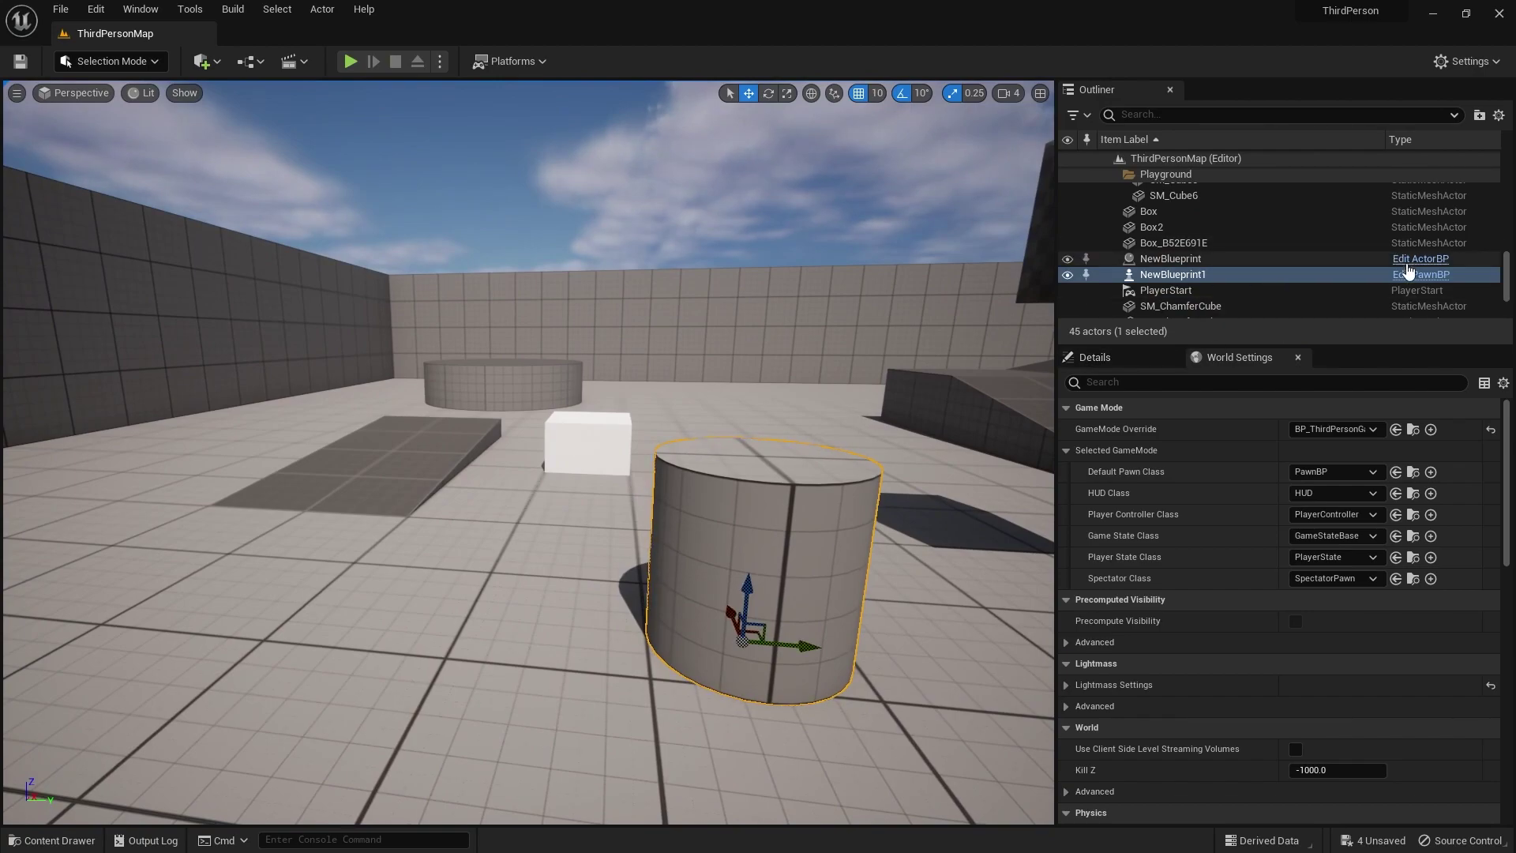
Step: Open PawnBP and add a Camera component
click(1421, 274)
click(37, 113)
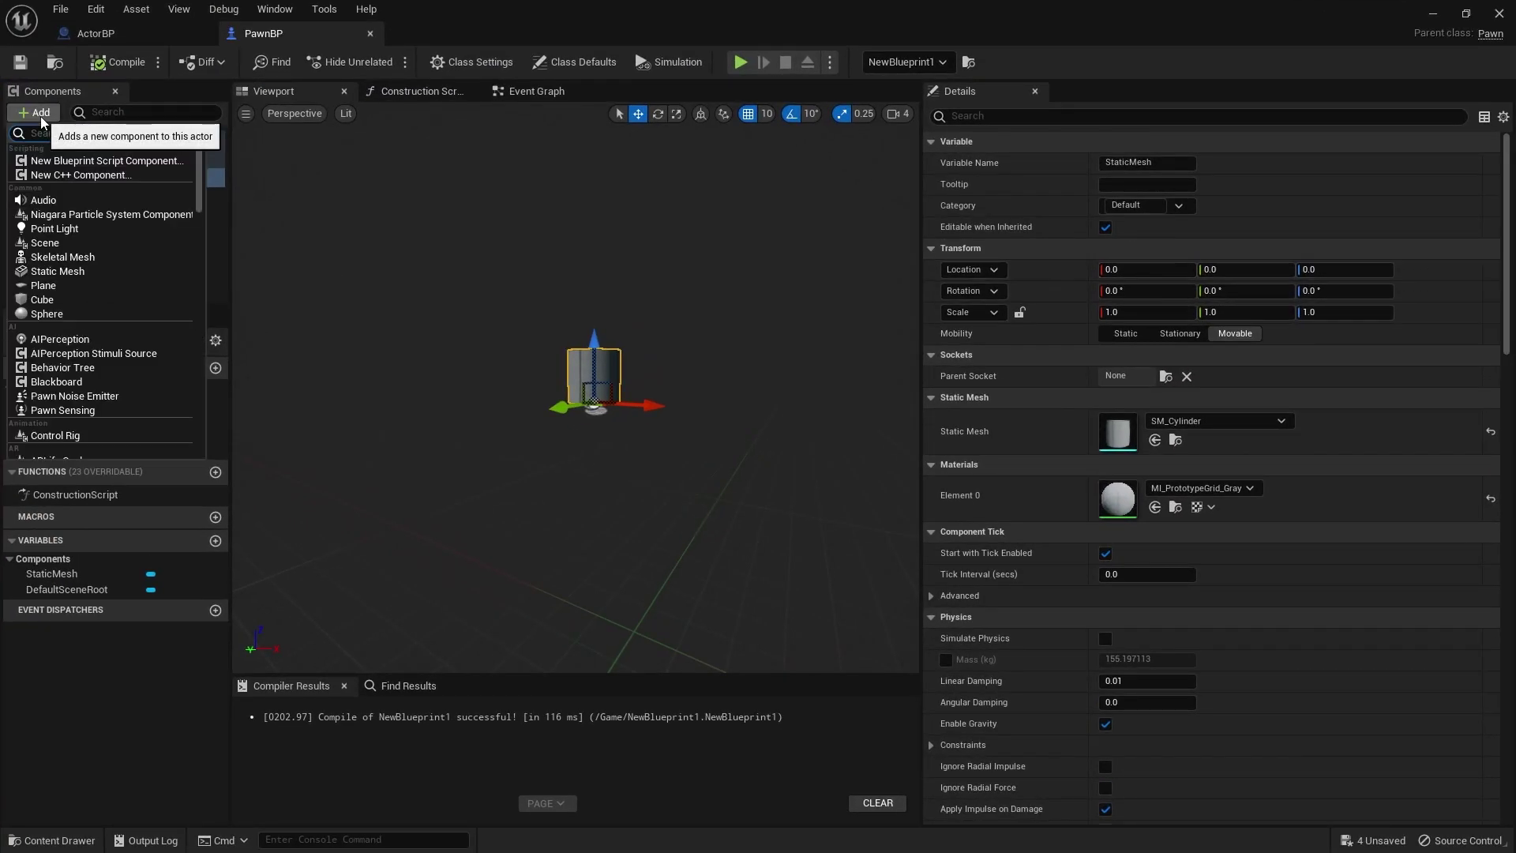
text(camer)
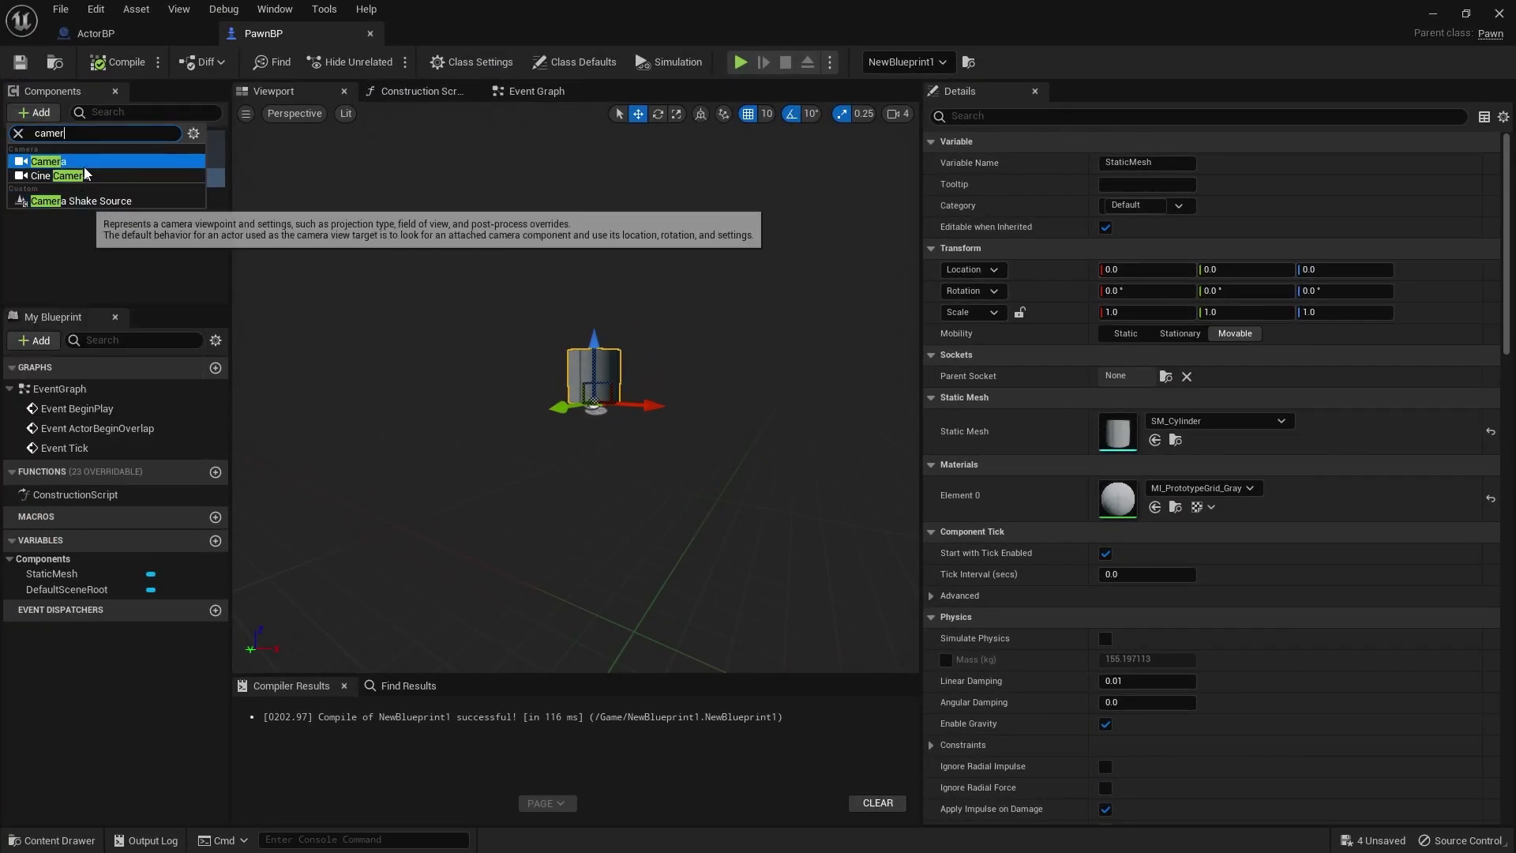
key(Return)
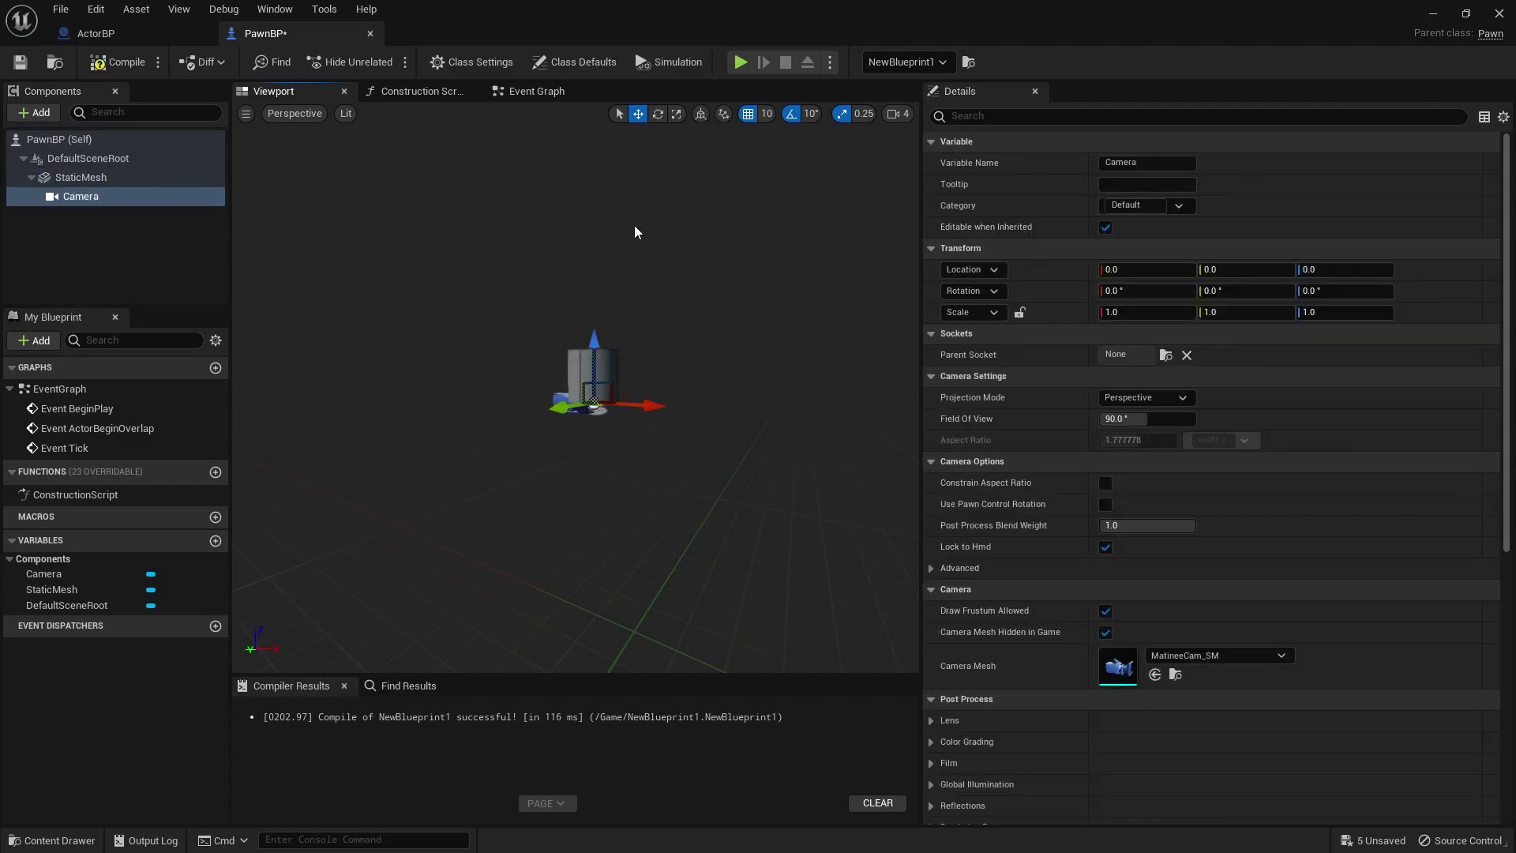
Step: Place the camera at -150, 0, 100 behind the cylinder and compile PawnBP
right_drag(634, 231, 634, 231)
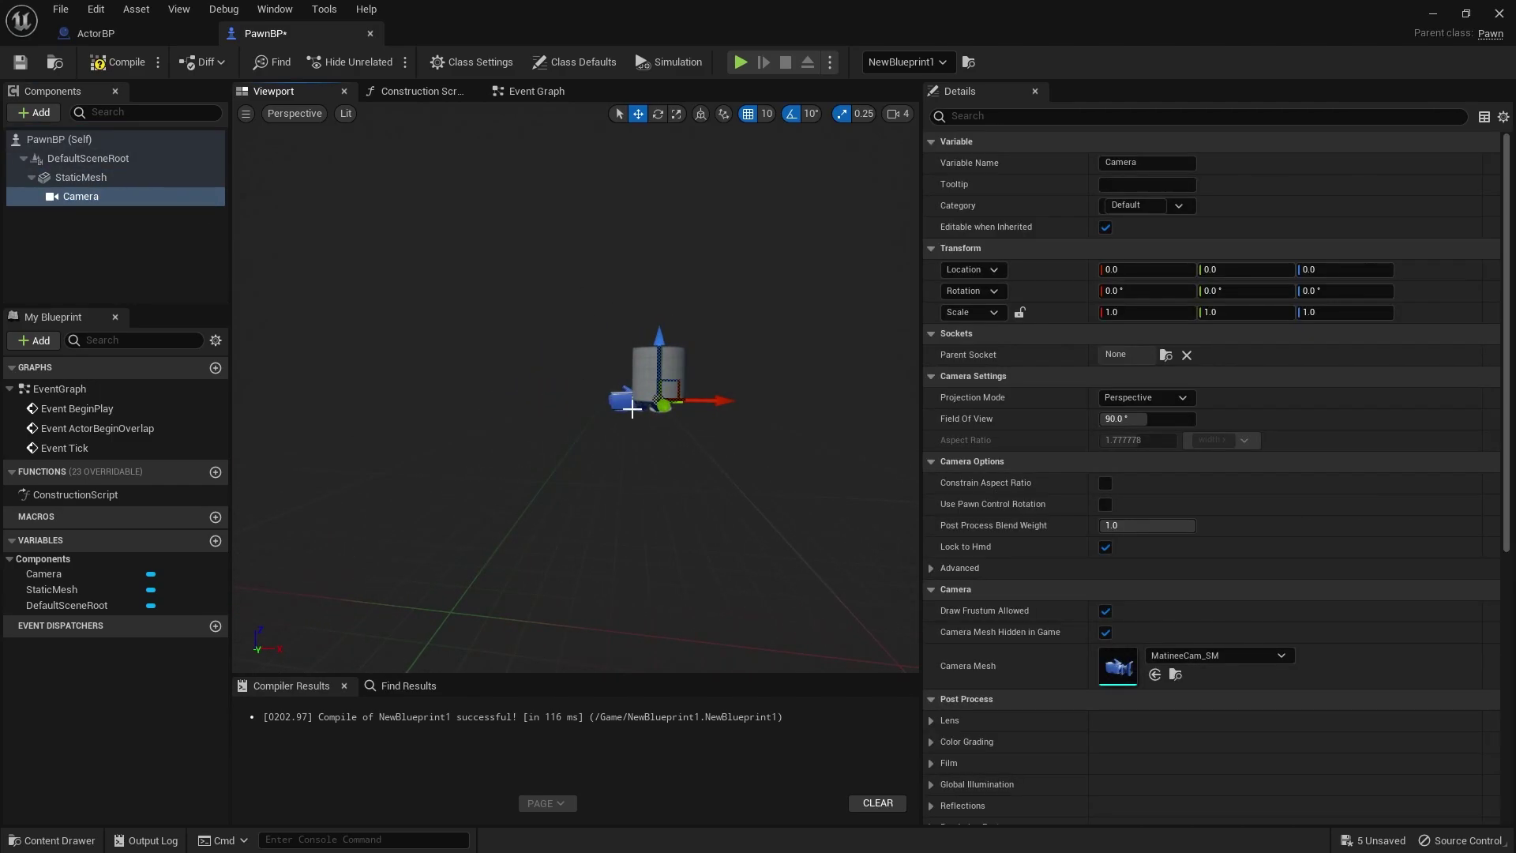
drag(716, 405, 631, 404)
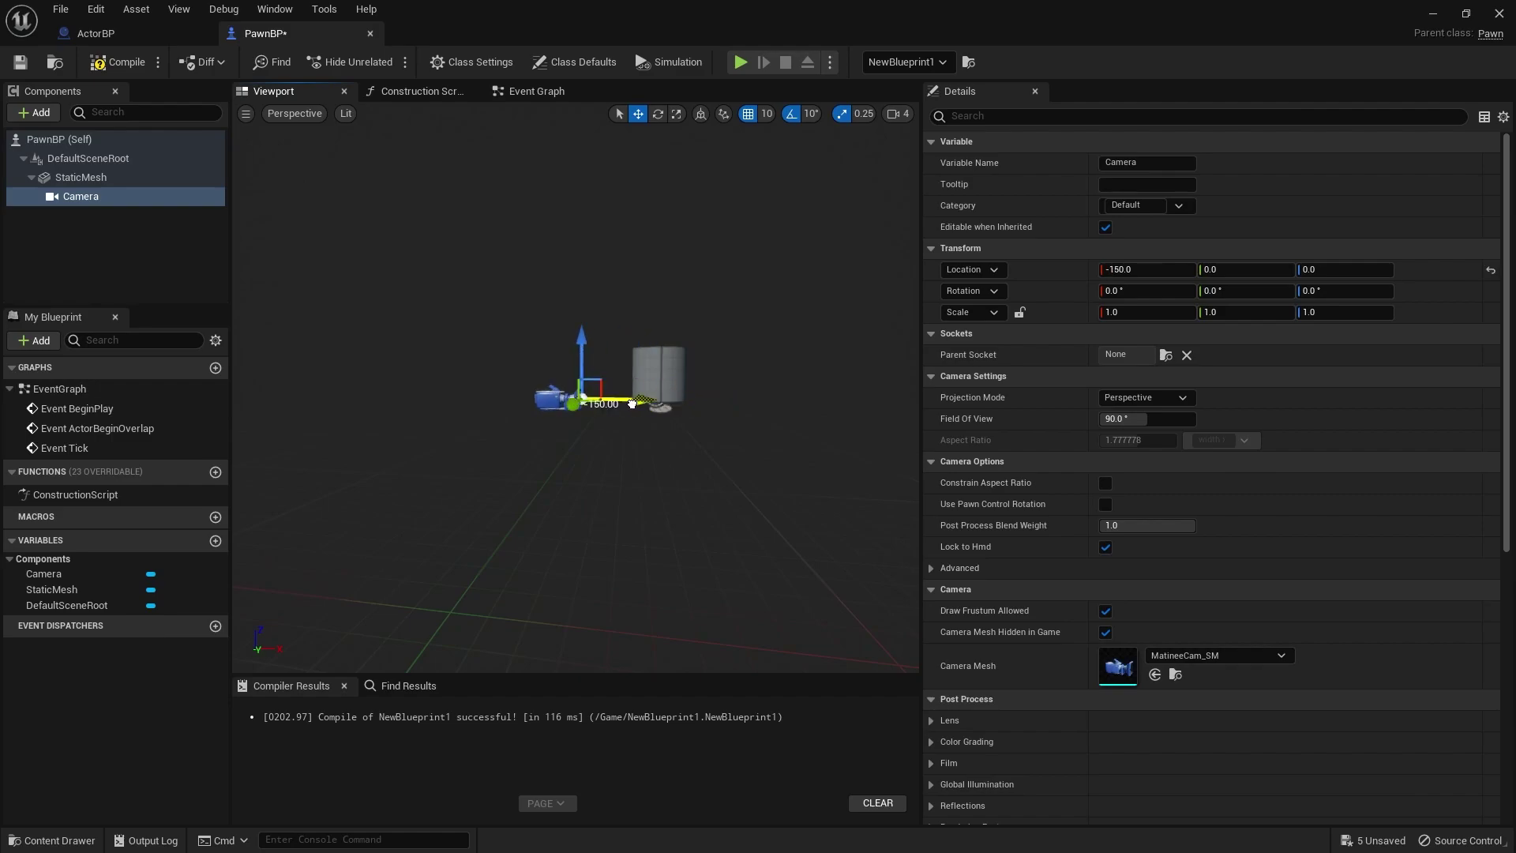
drag(582, 337, 582, 286)
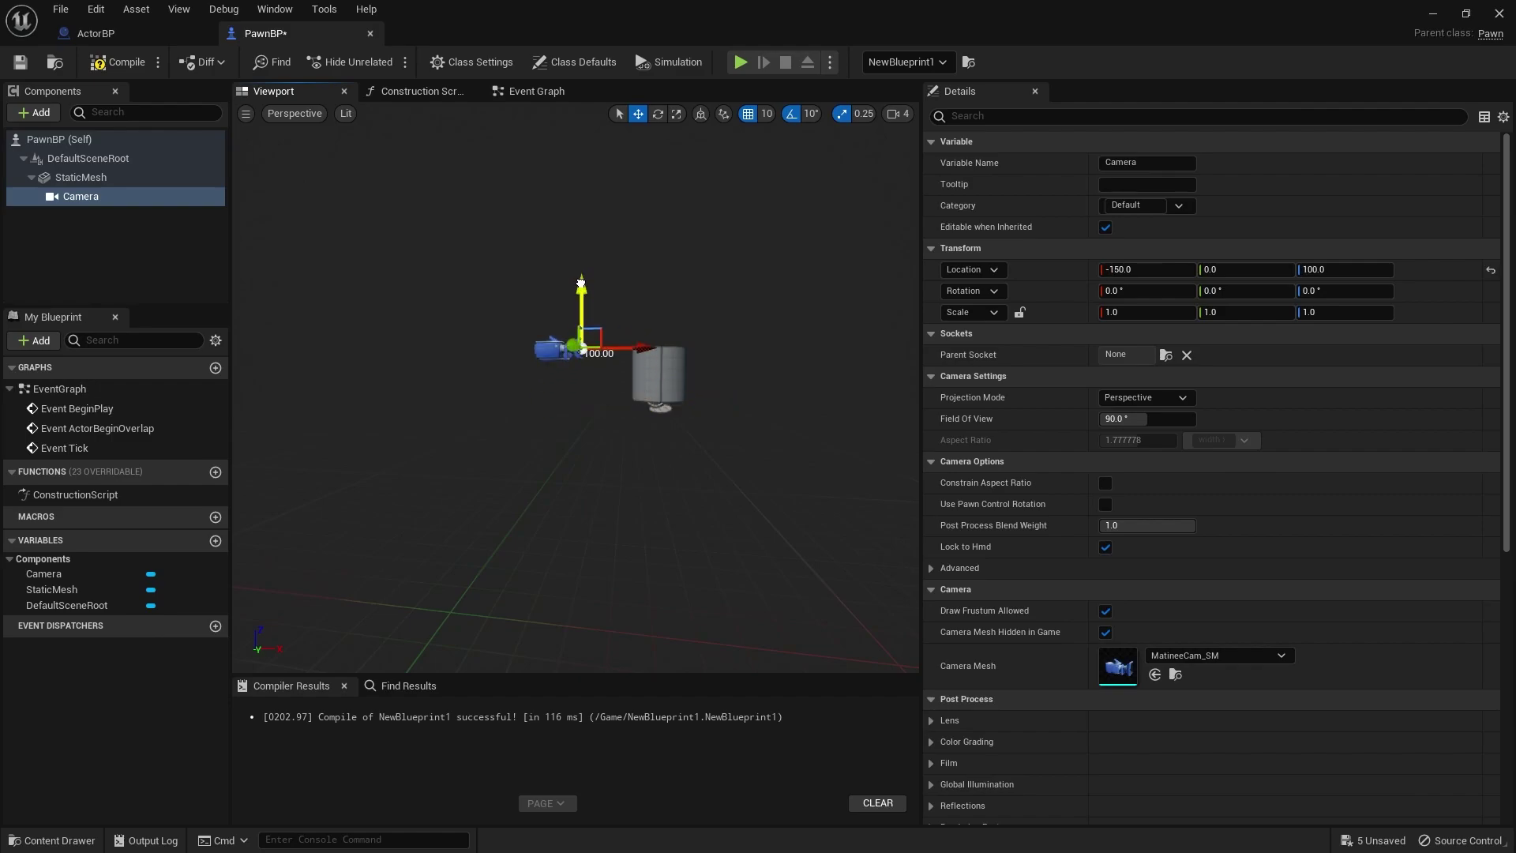
click(100, 61)
click(1434, 15)
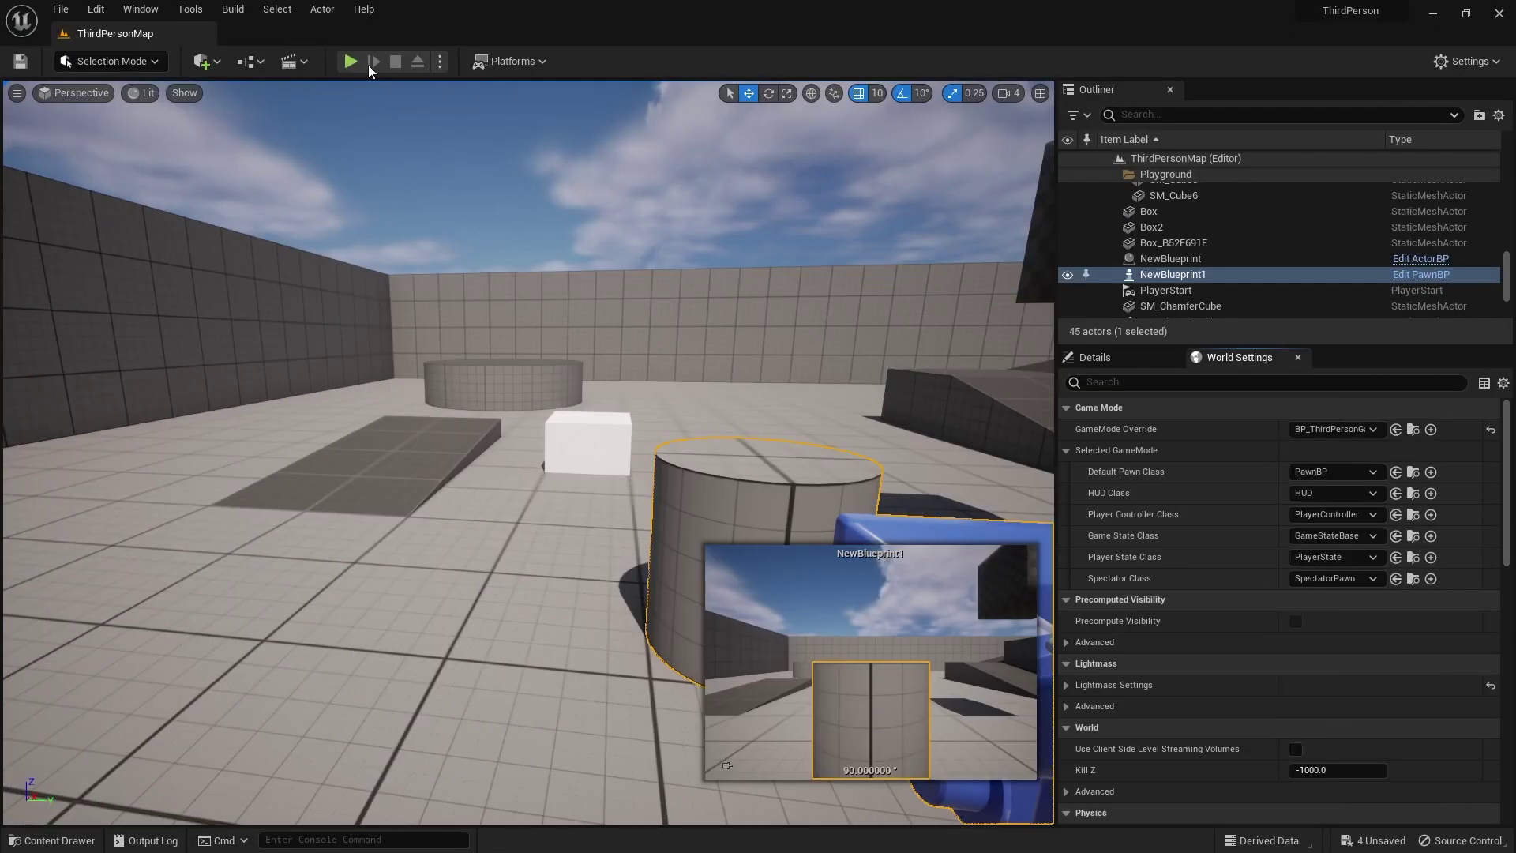
click(351, 63)
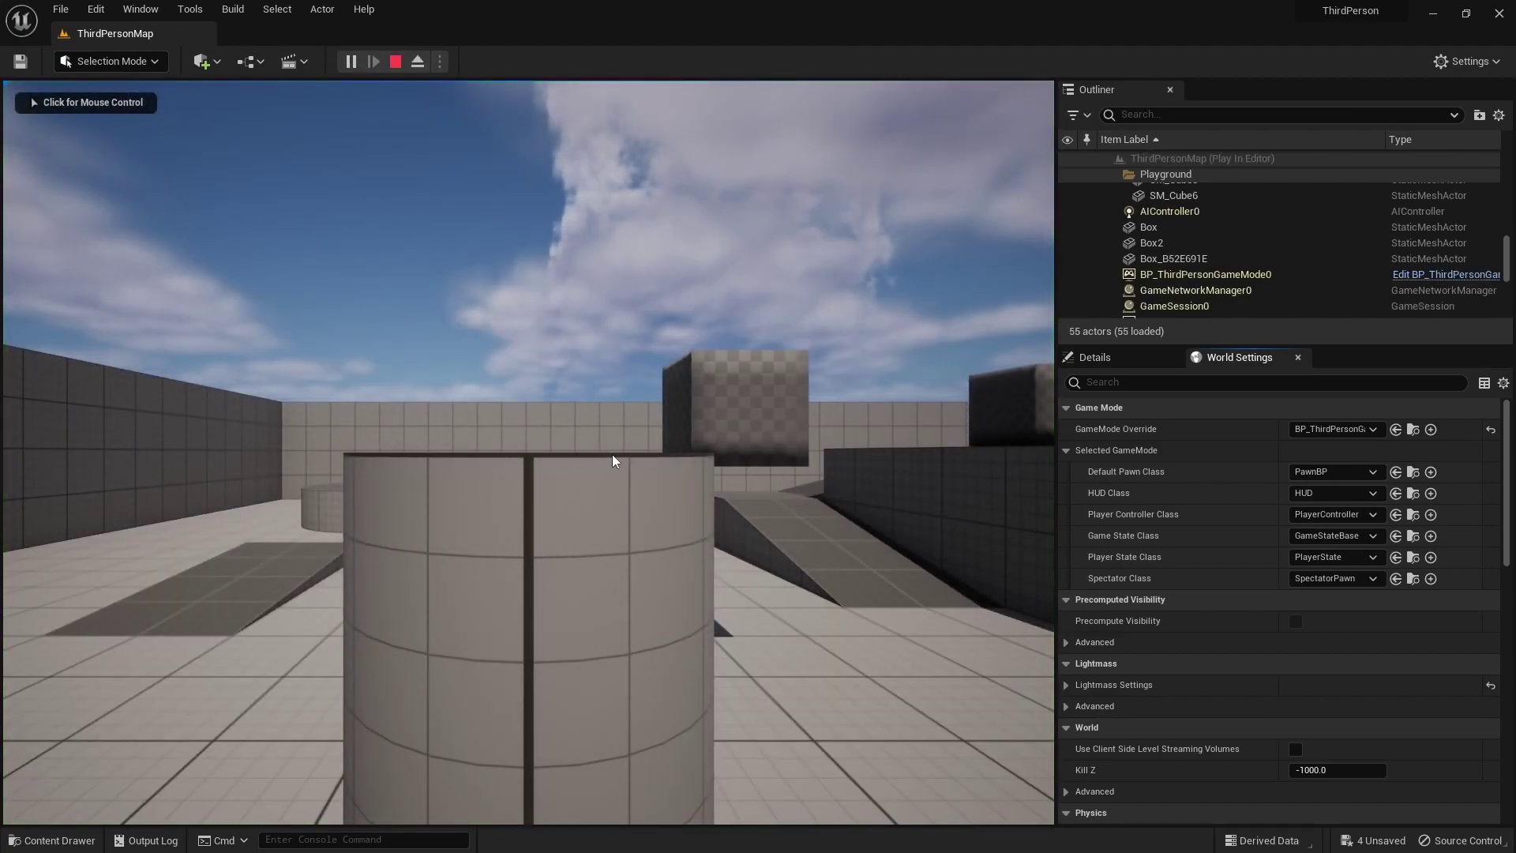
click(567, 479)
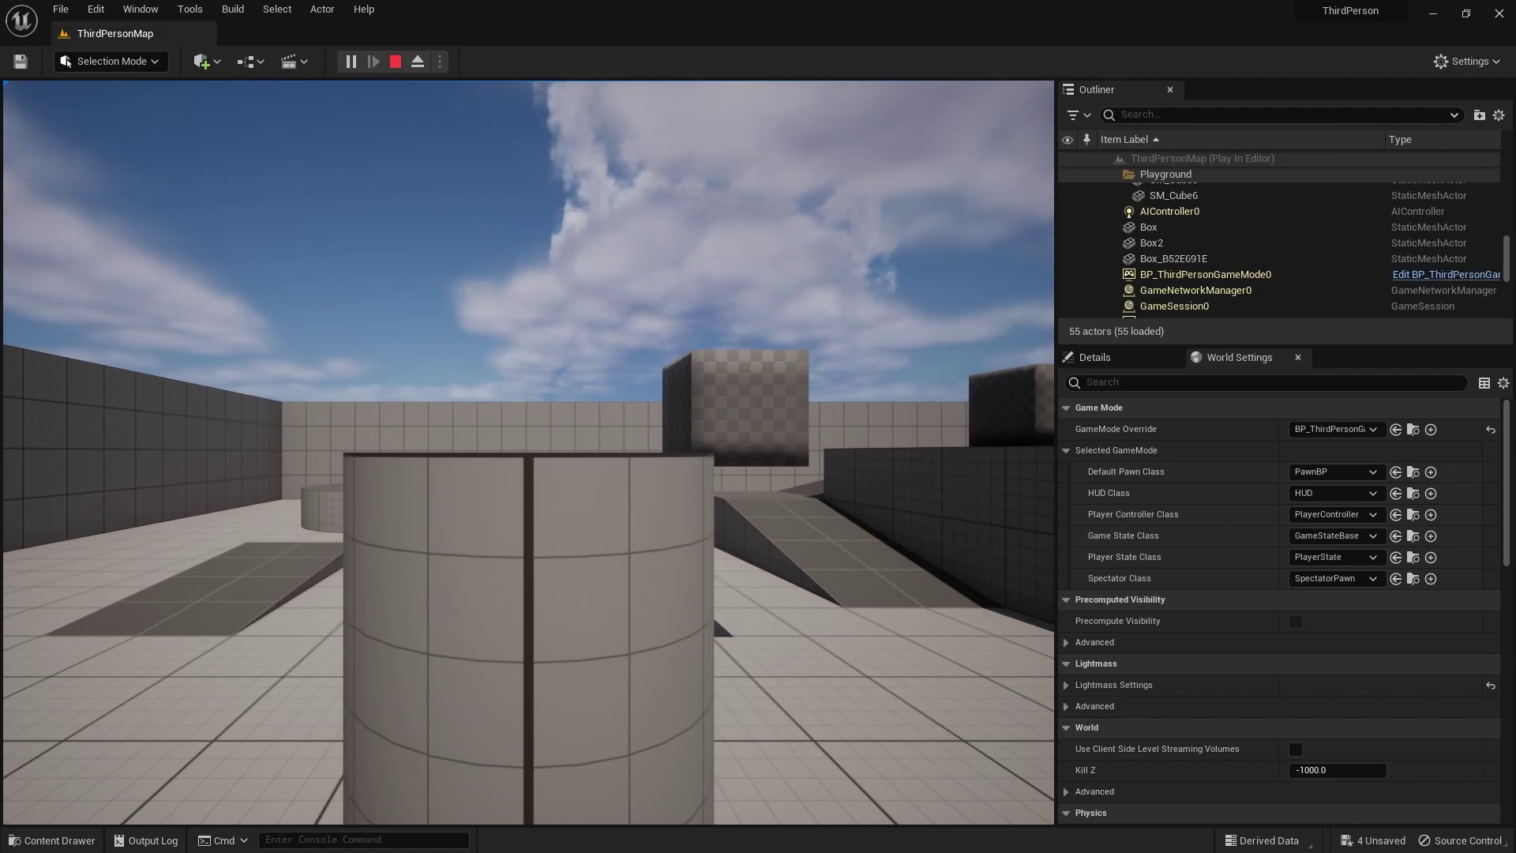
key(Escape)
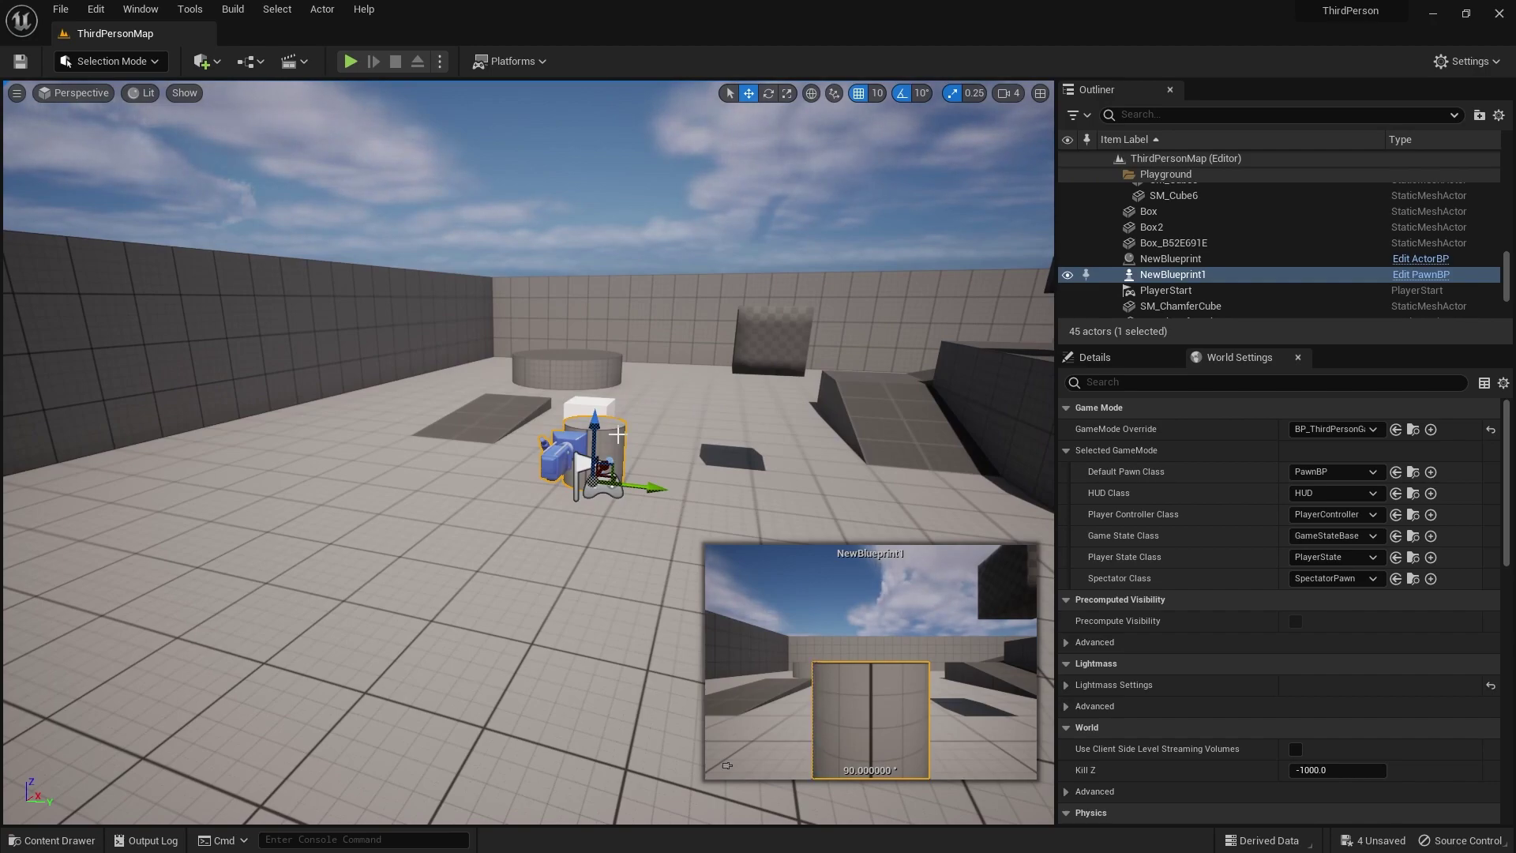
Step: Switch Default Pawn Class back to BP_ThirdPersonCharacter, play-test it, then show the Content Drawer
click(1357, 471)
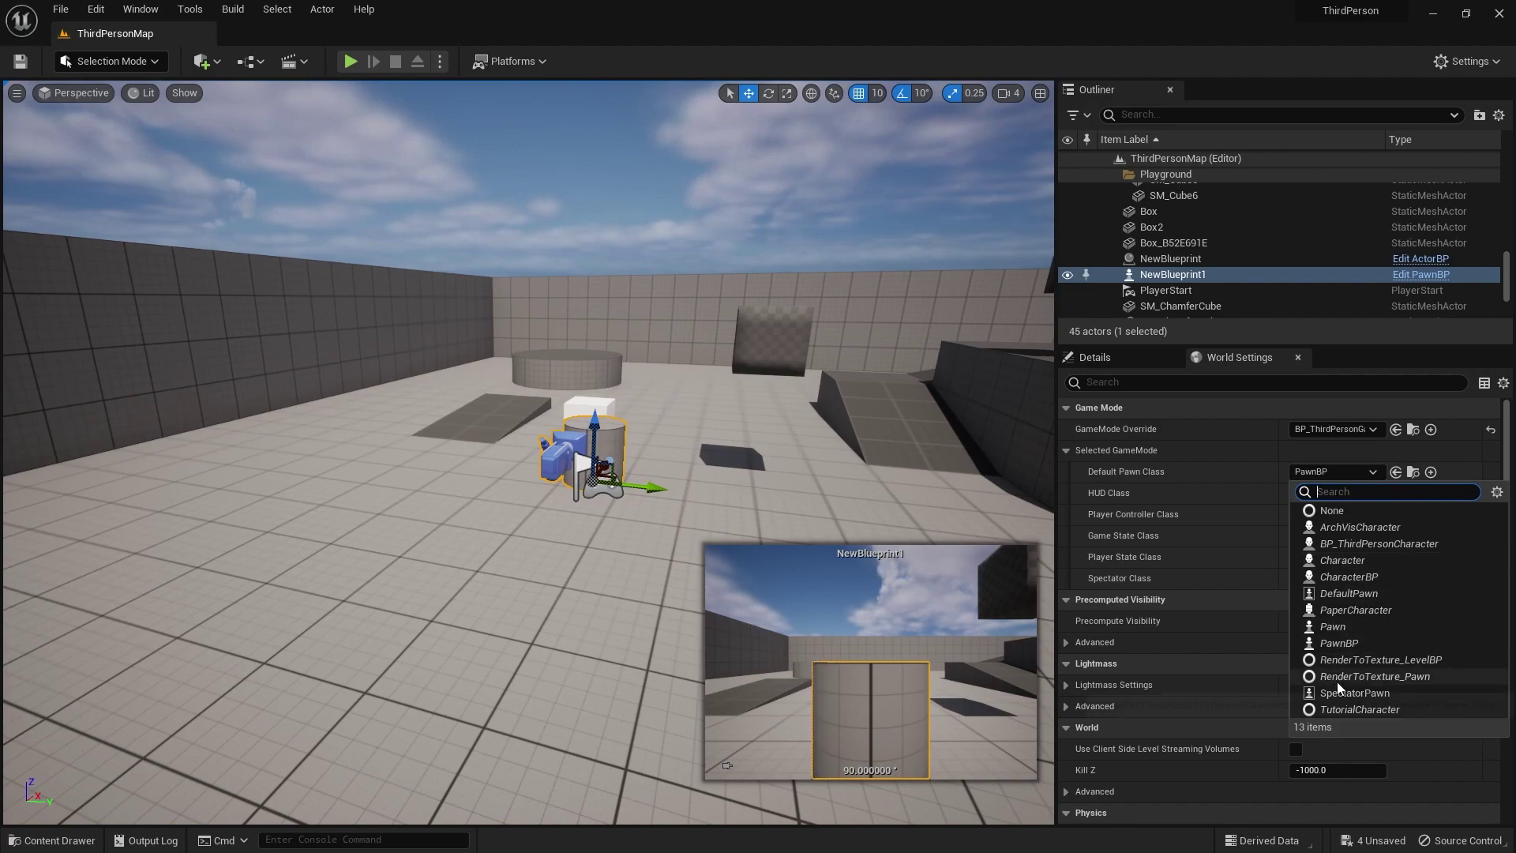
click(1355, 544)
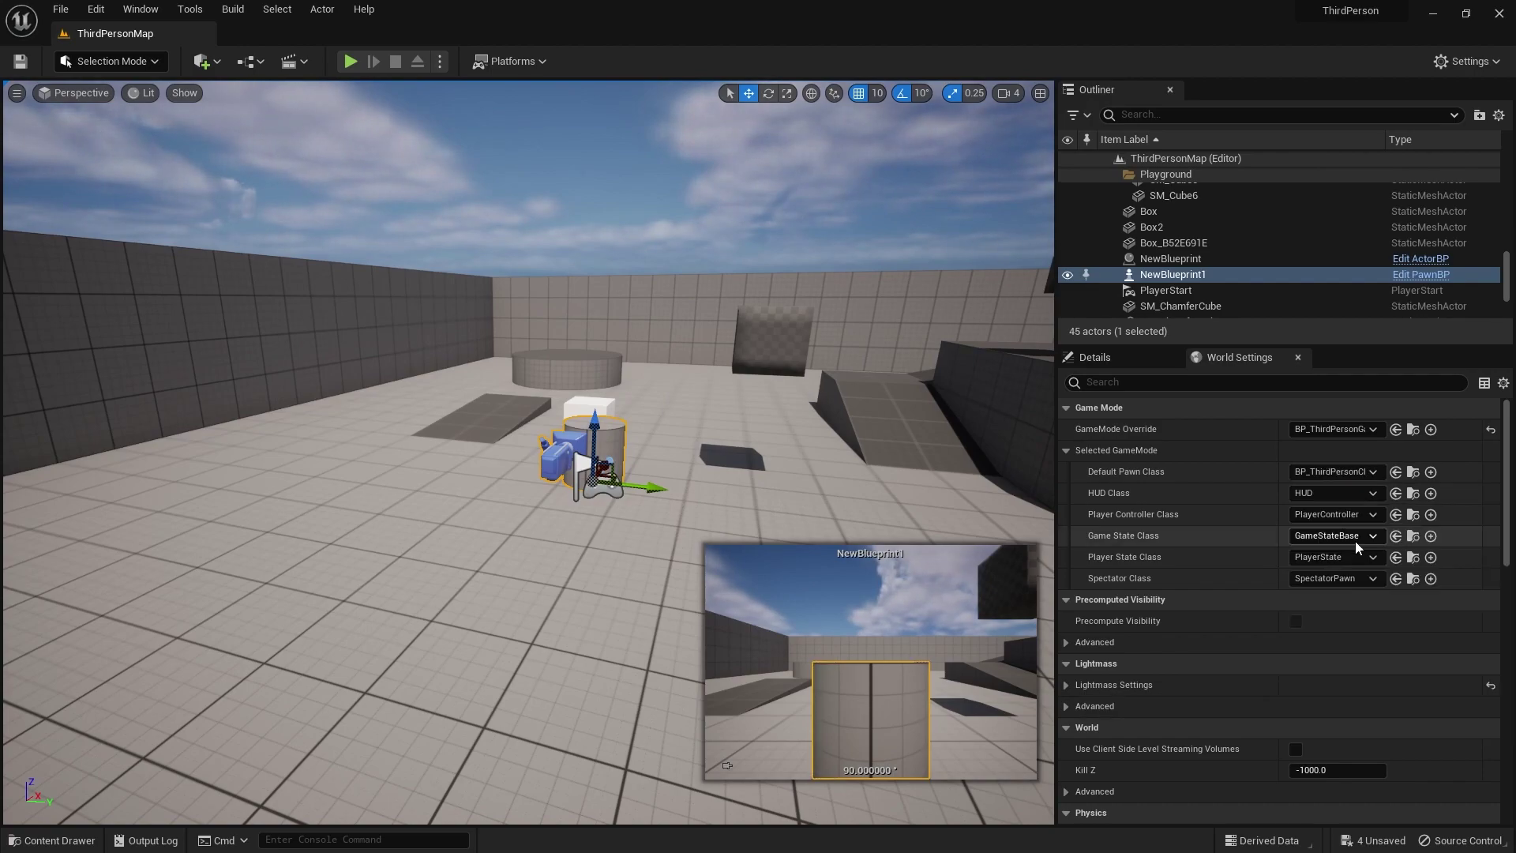
click(351, 61)
key(Escape)
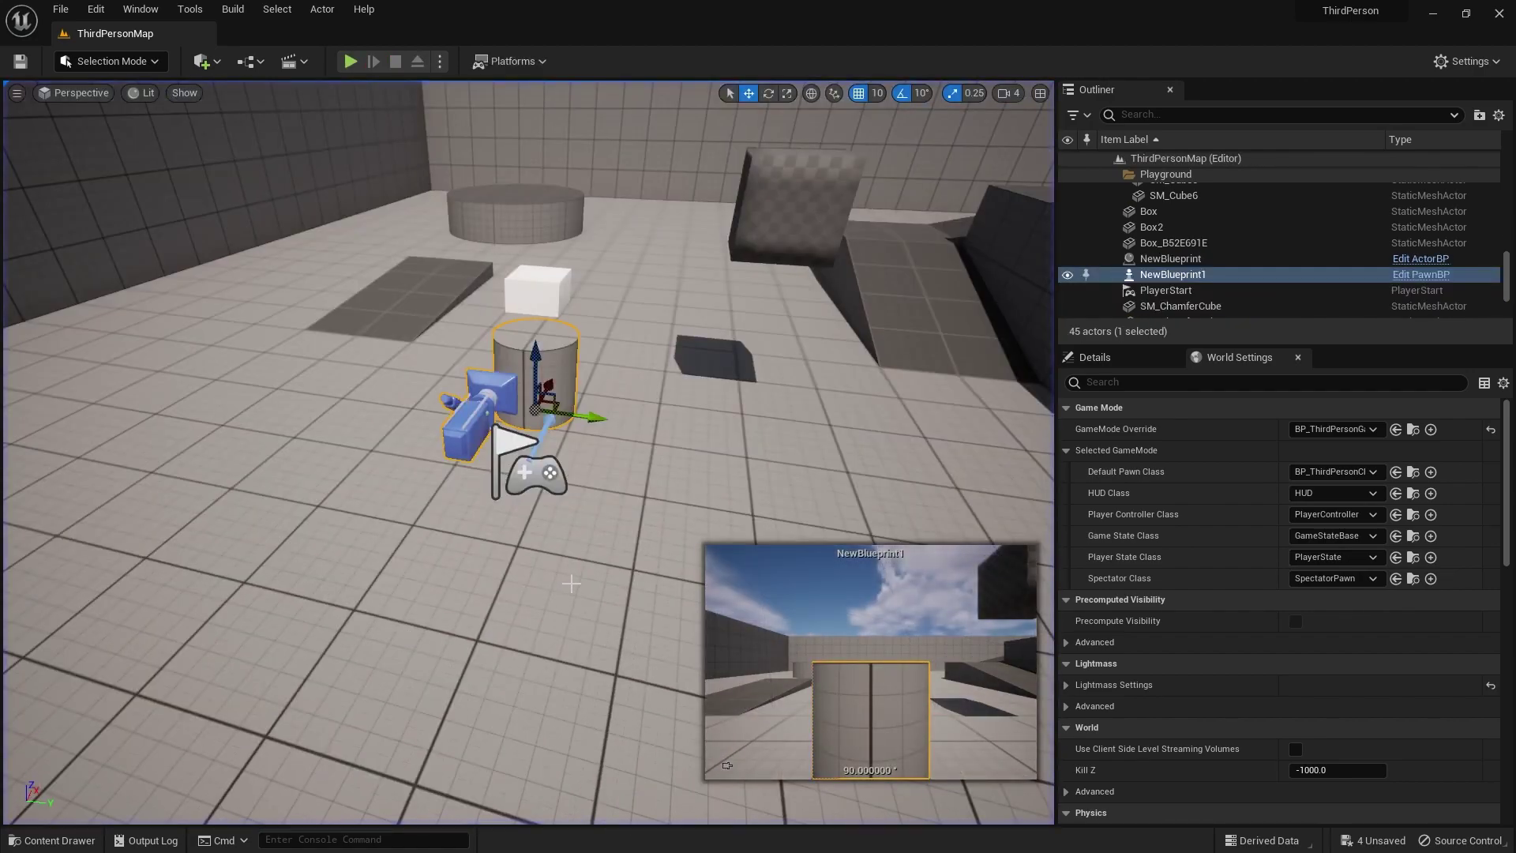
key(ctrl+space)
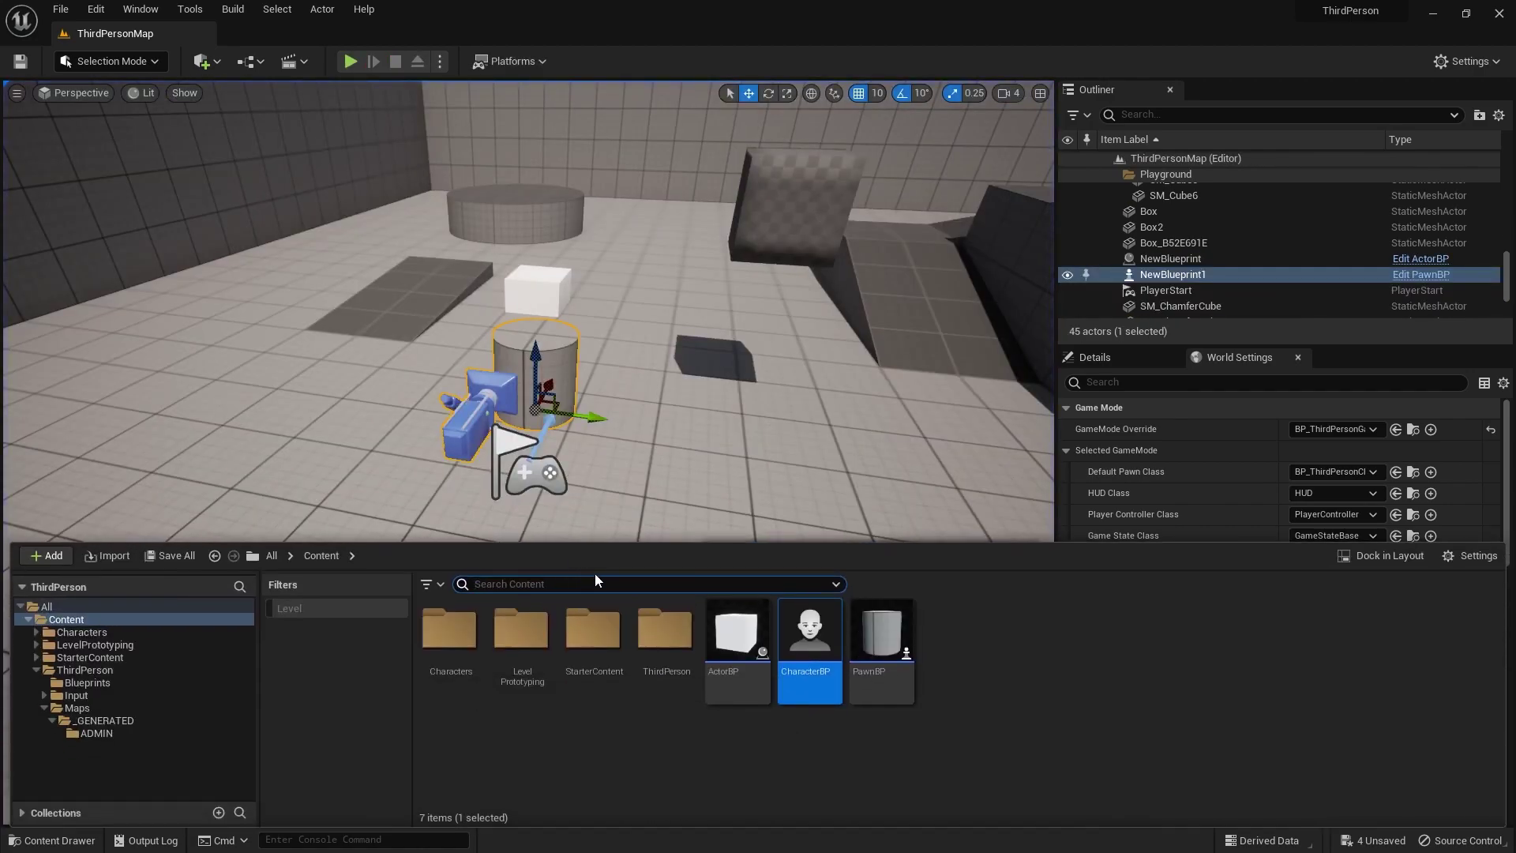
Step: Open CharacterBP and scroll through its Character Movement details, such as 600 cm/s walk speed
double_click(801, 646)
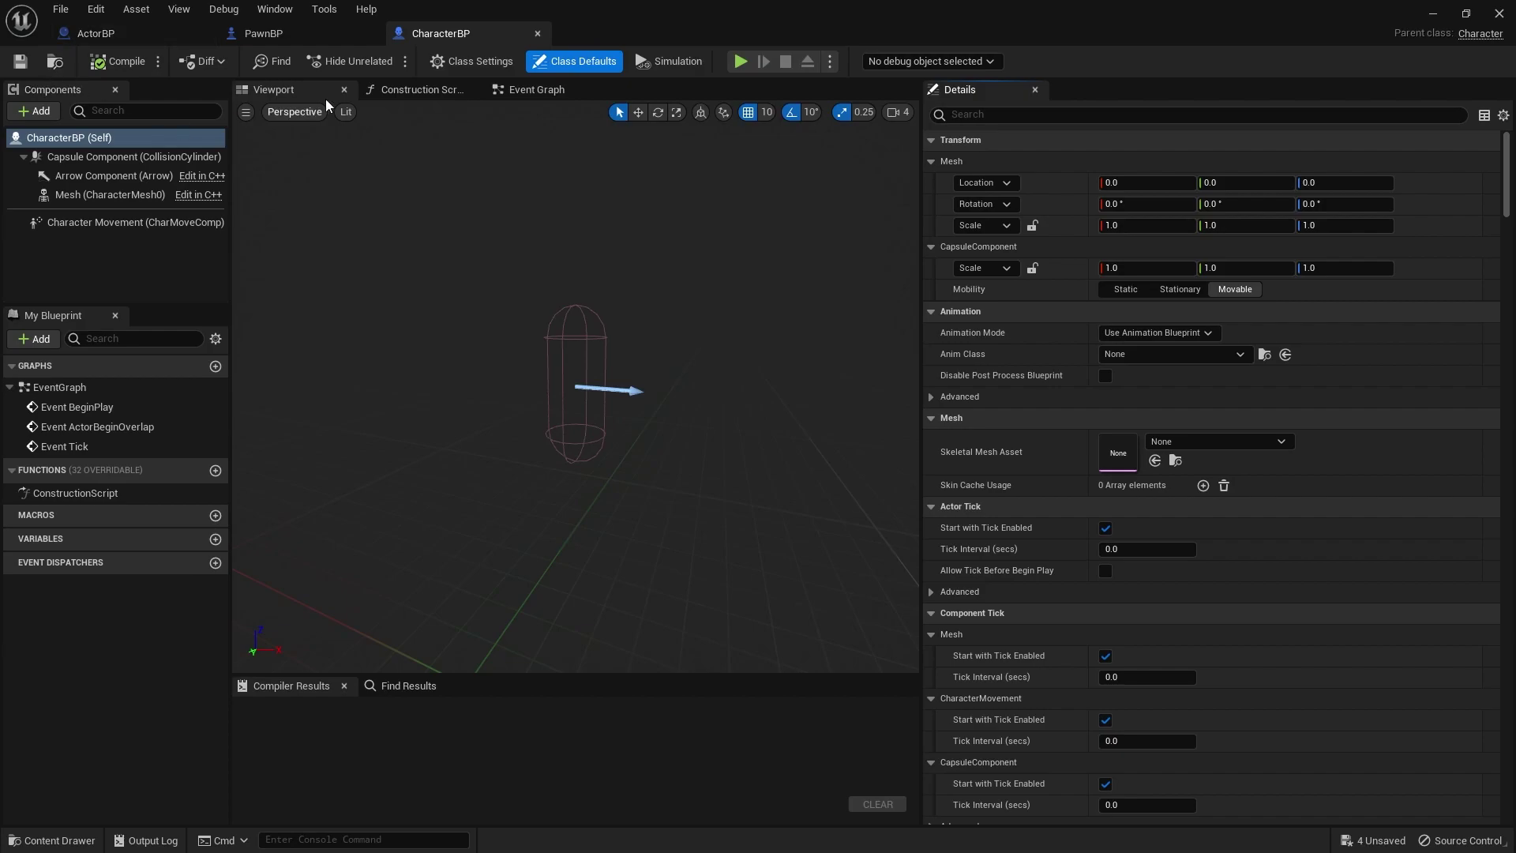
click(537, 90)
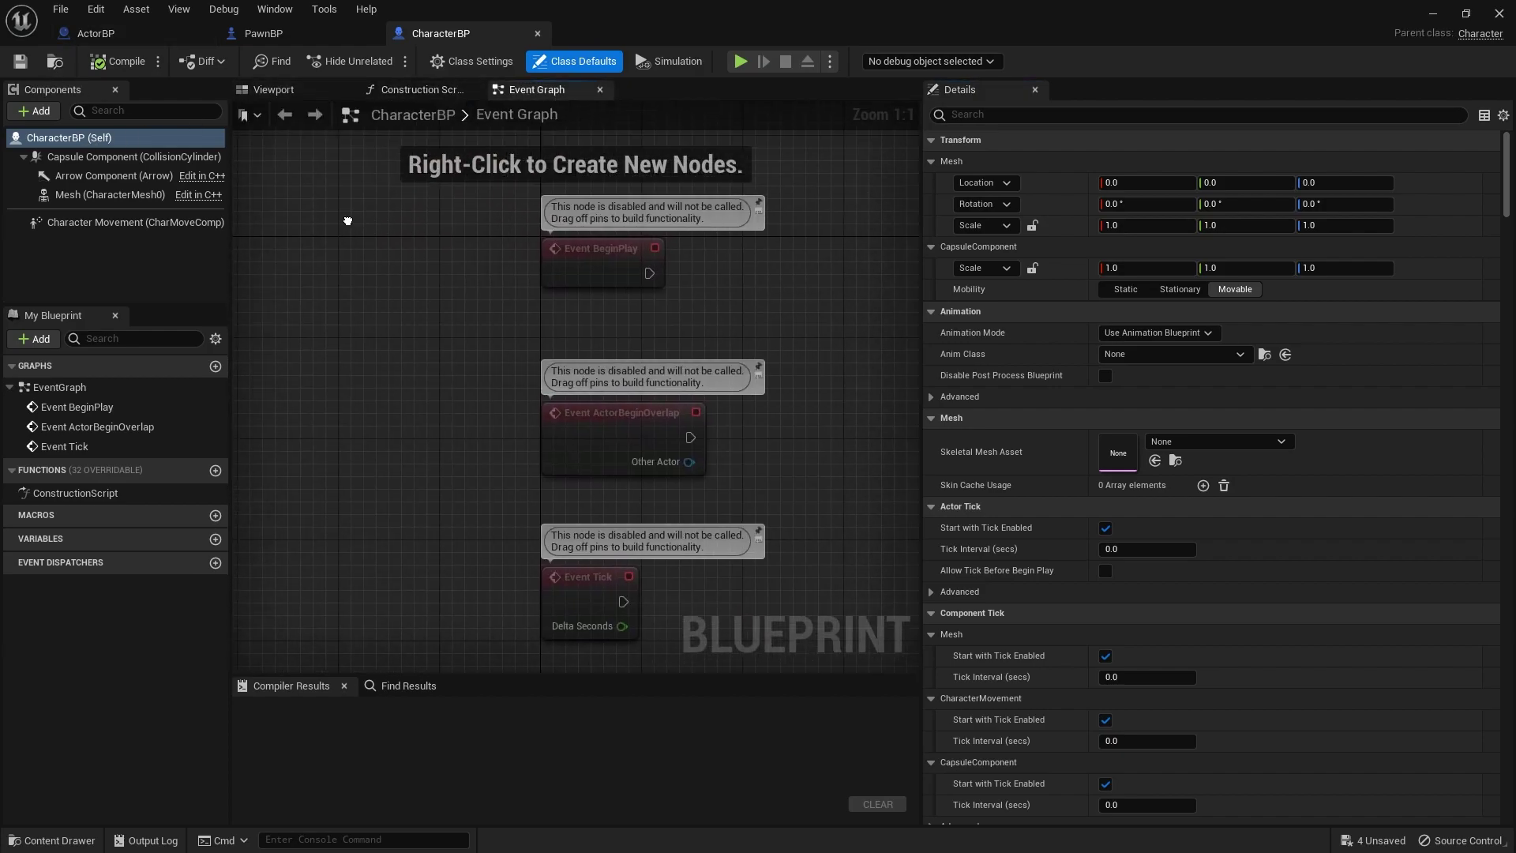
click(100, 222)
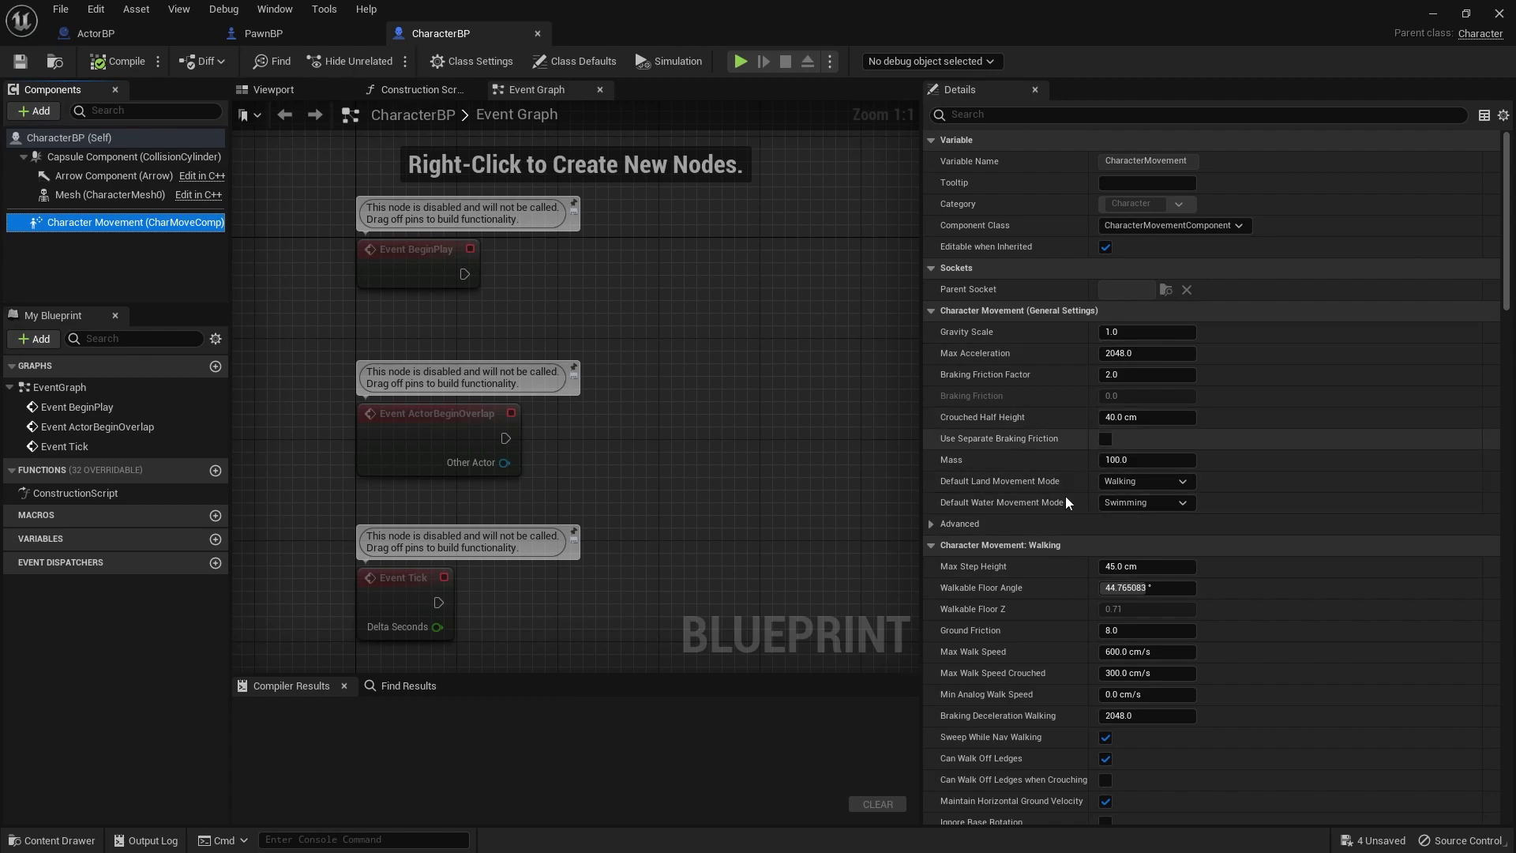
scroll(1059, 650, down, 5)
scroll(1060, 657, up, 4)
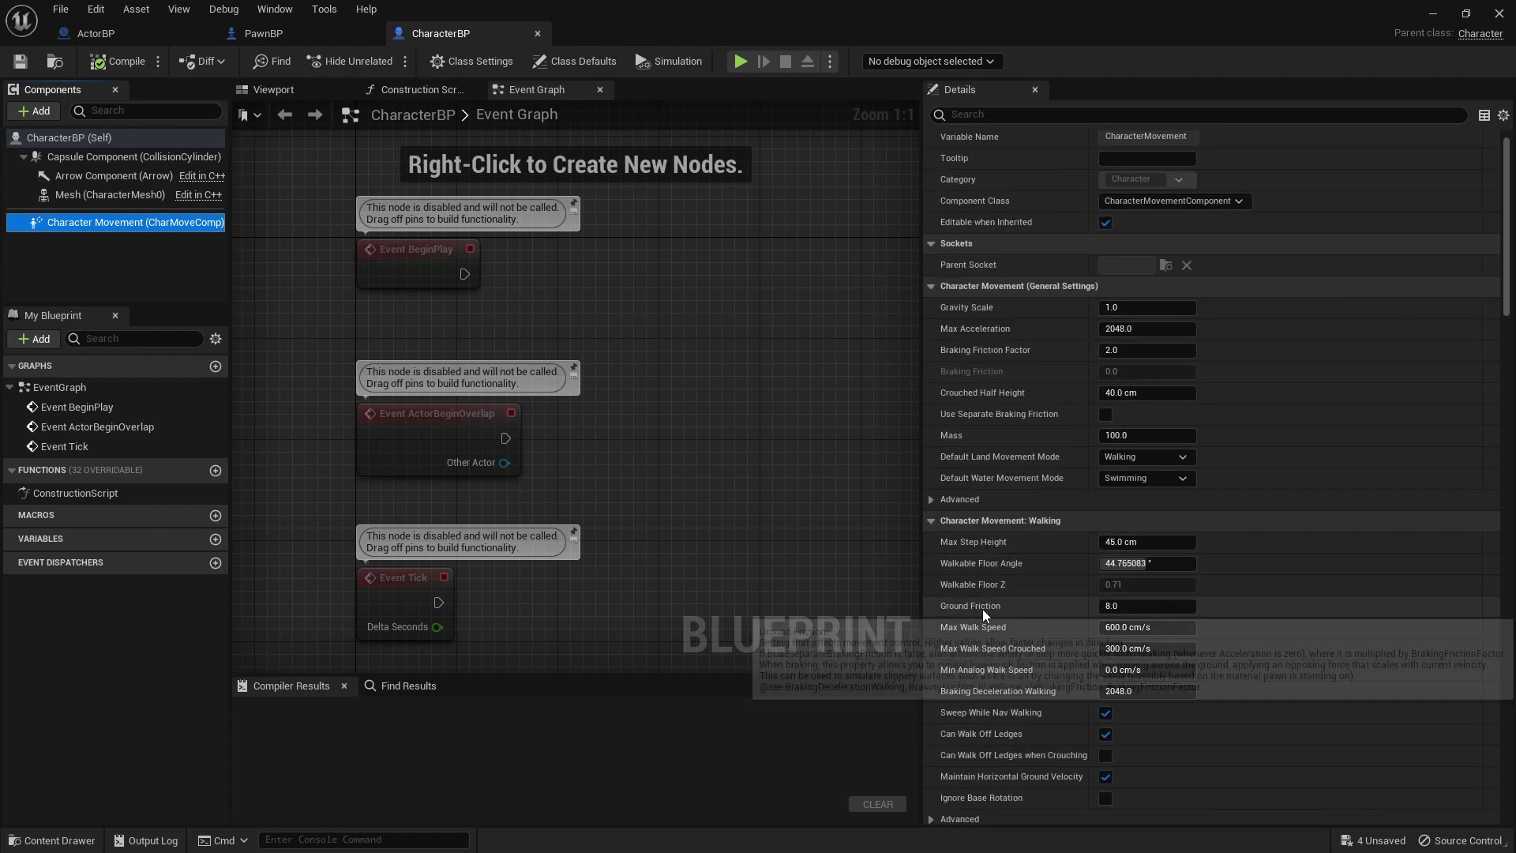
scroll(1019, 647, down, 20)
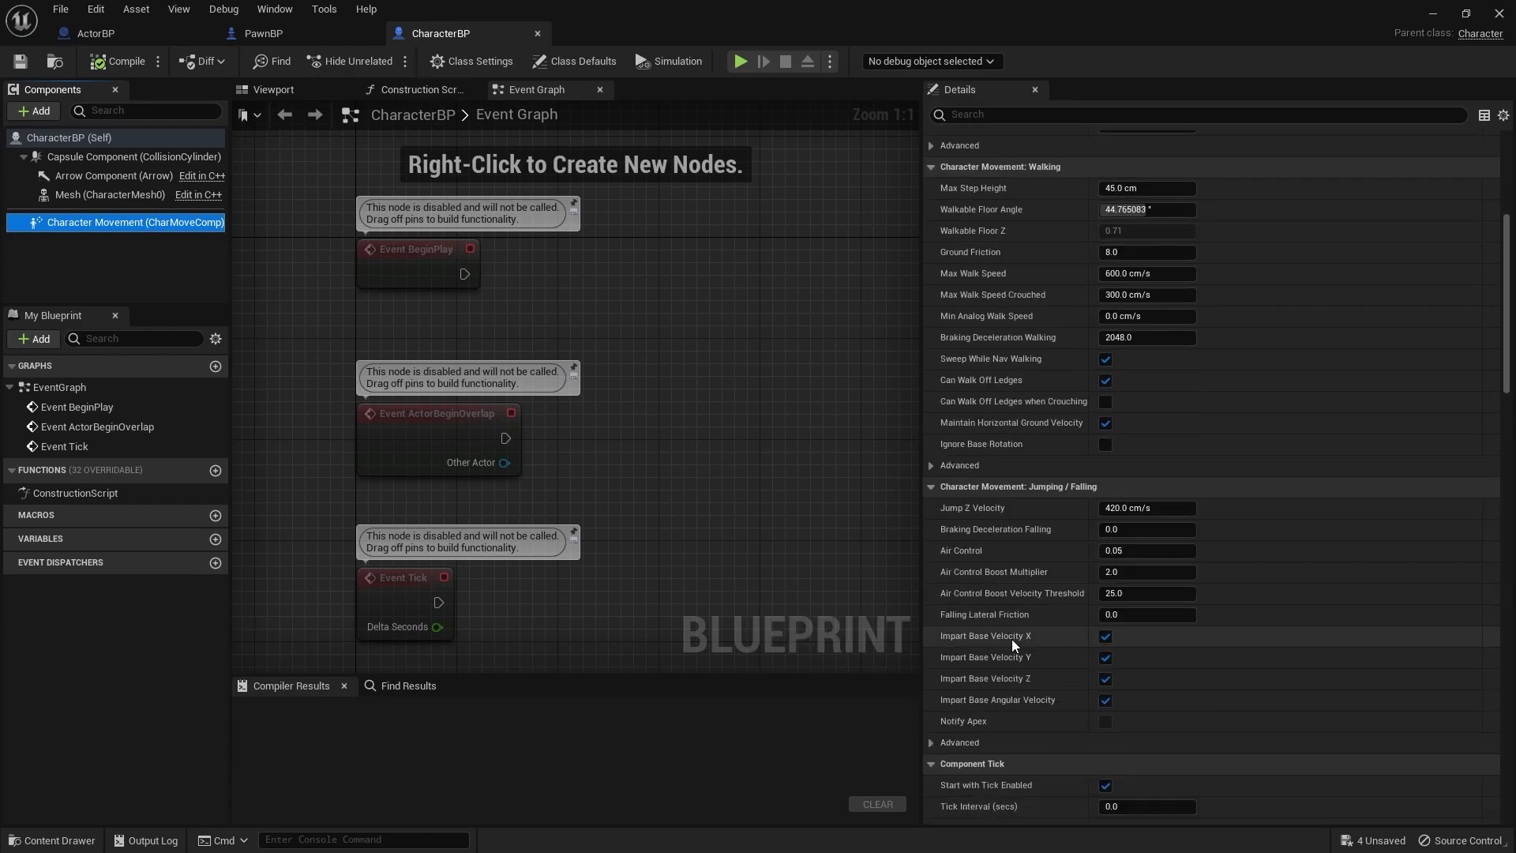
scroll(1011, 616, down, 4)
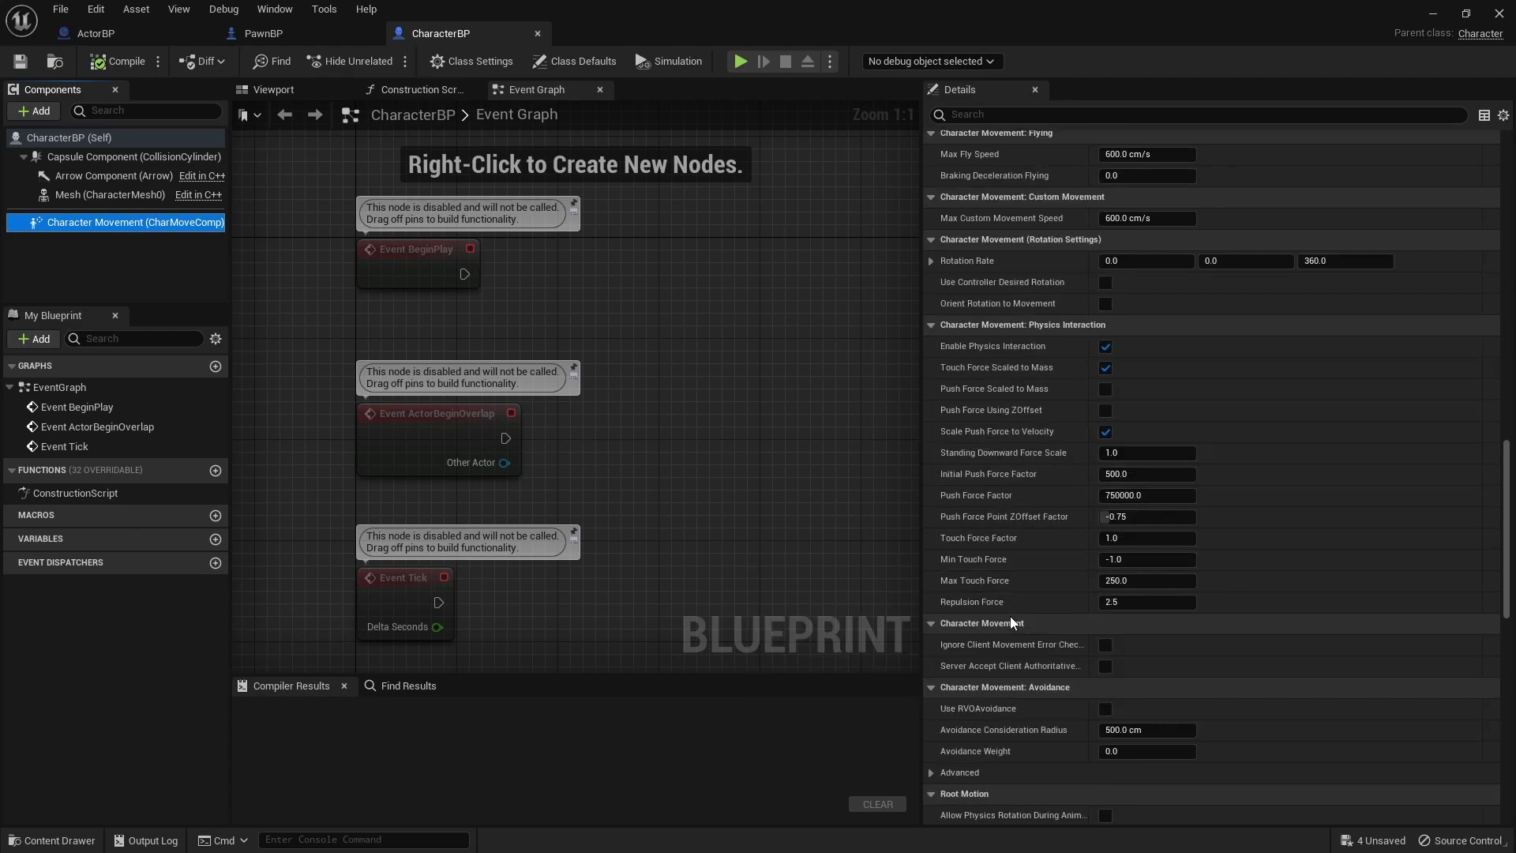
scroll(1007, 609, up, 8)
scroll(1008, 608, up, 20)
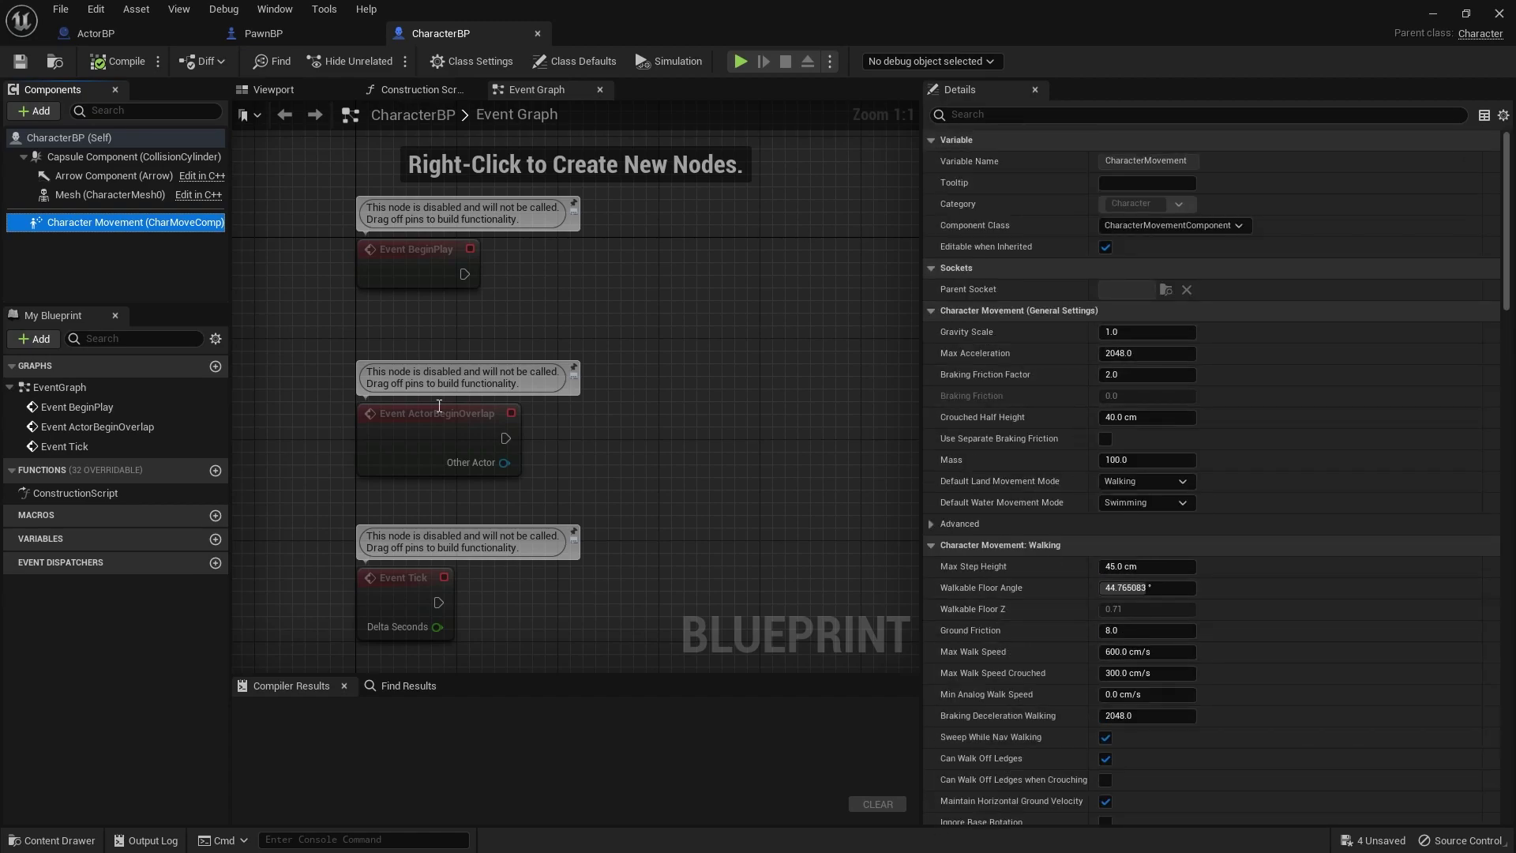
Step: Show CharacterBP's capsule viewport, compare it against the PawnBP and ActorBP tabs, ending on CharacterBP
click(274, 89)
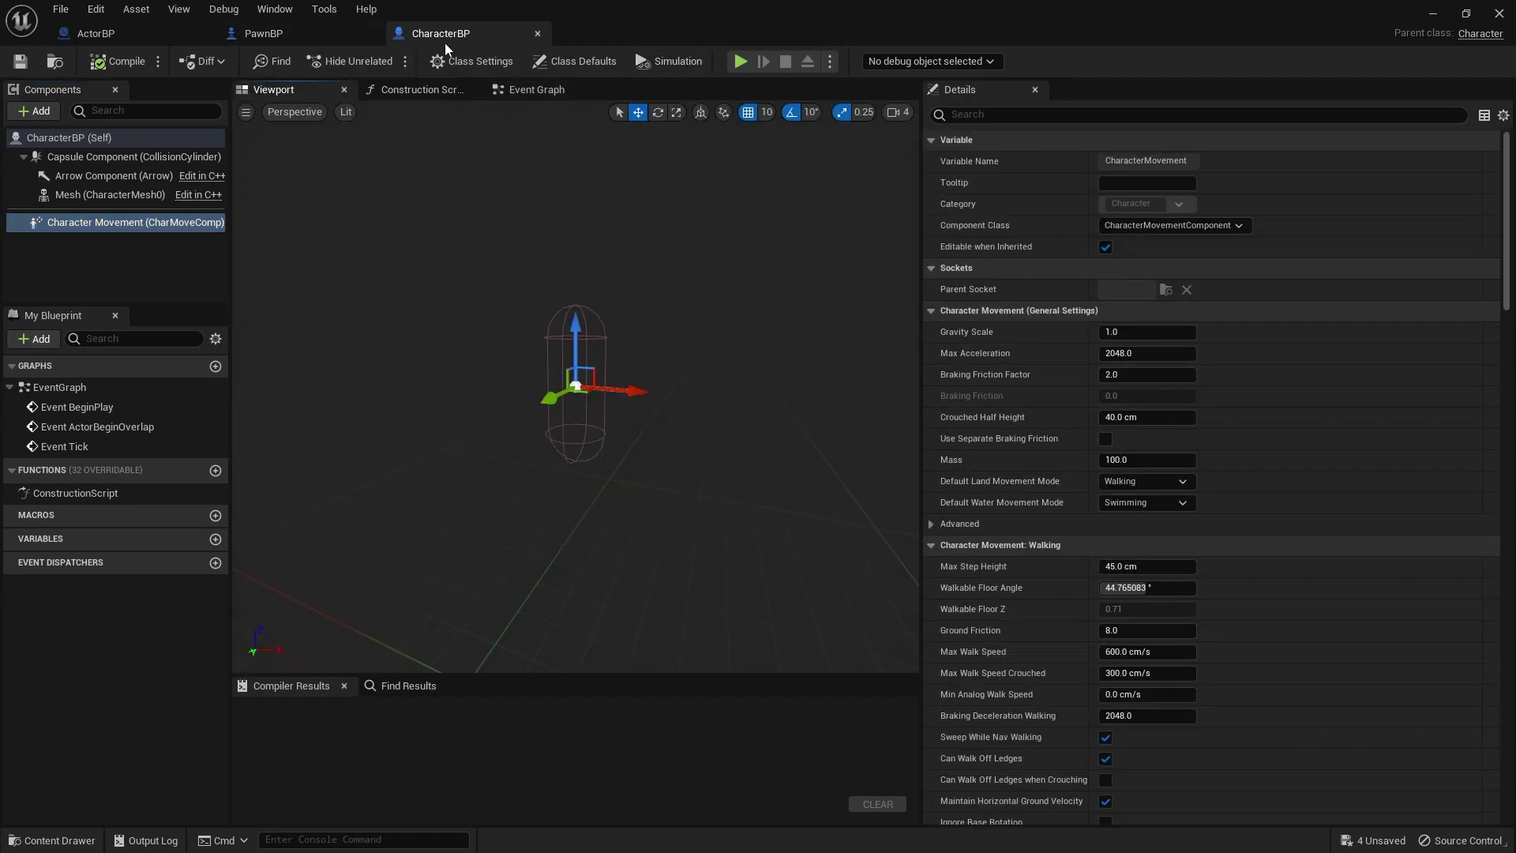
click(293, 32)
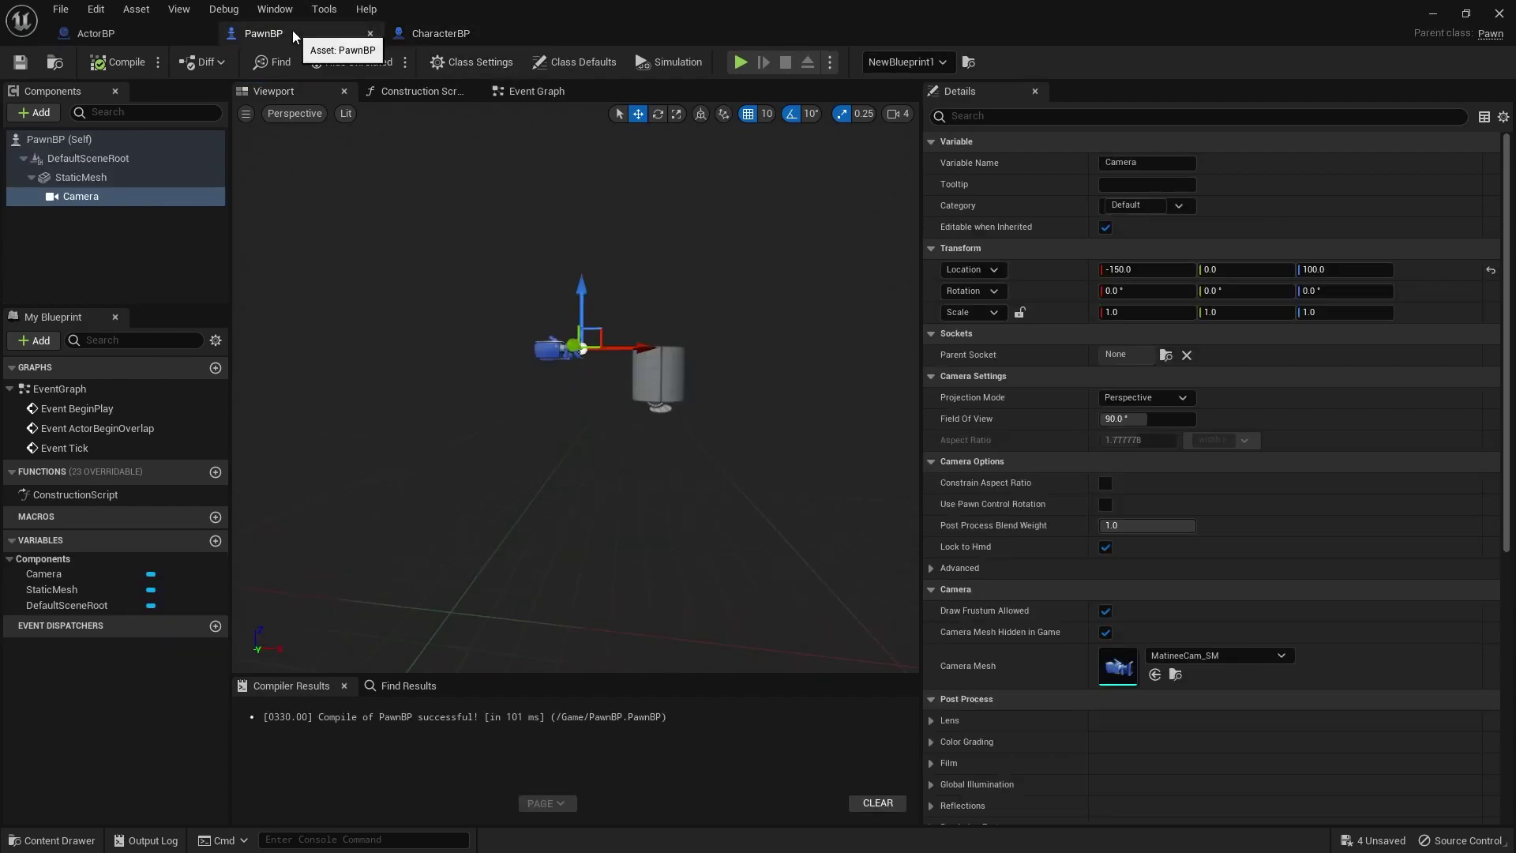
click(399, 34)
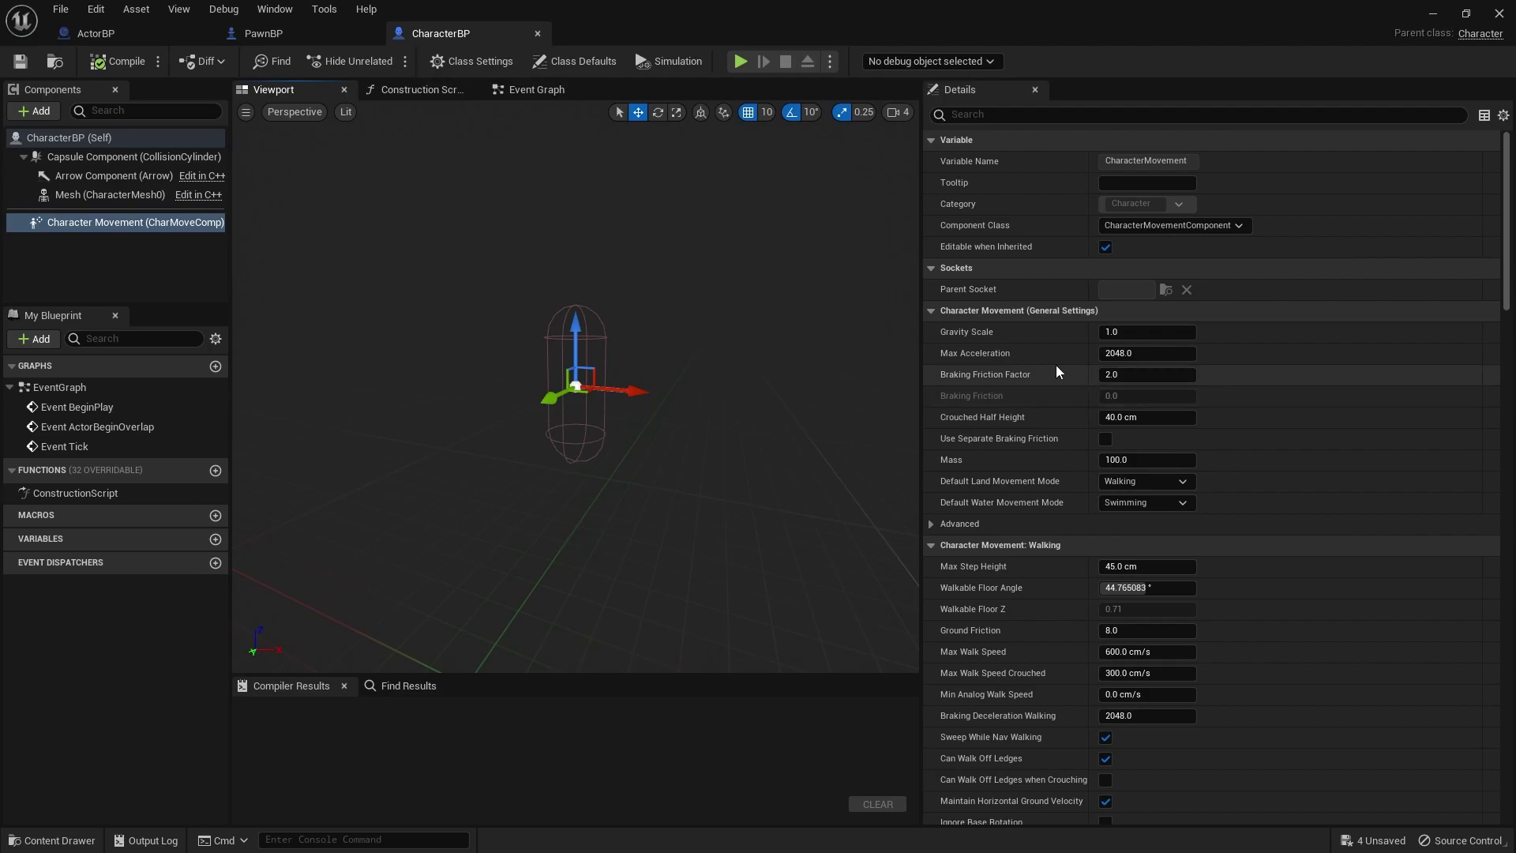
click(315, 35)
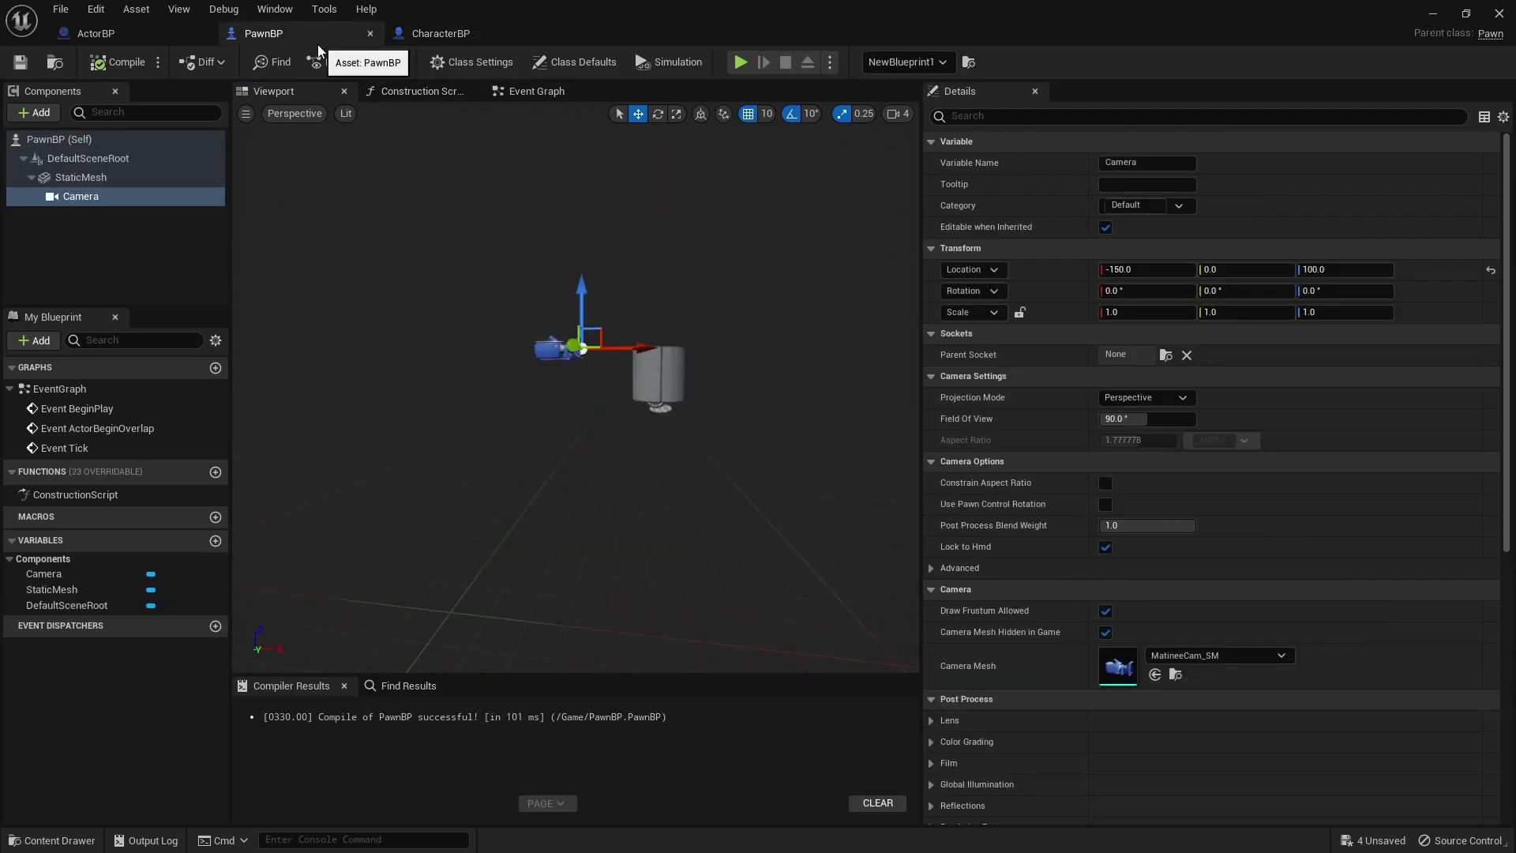
click(145, 30)
click(300, 32)
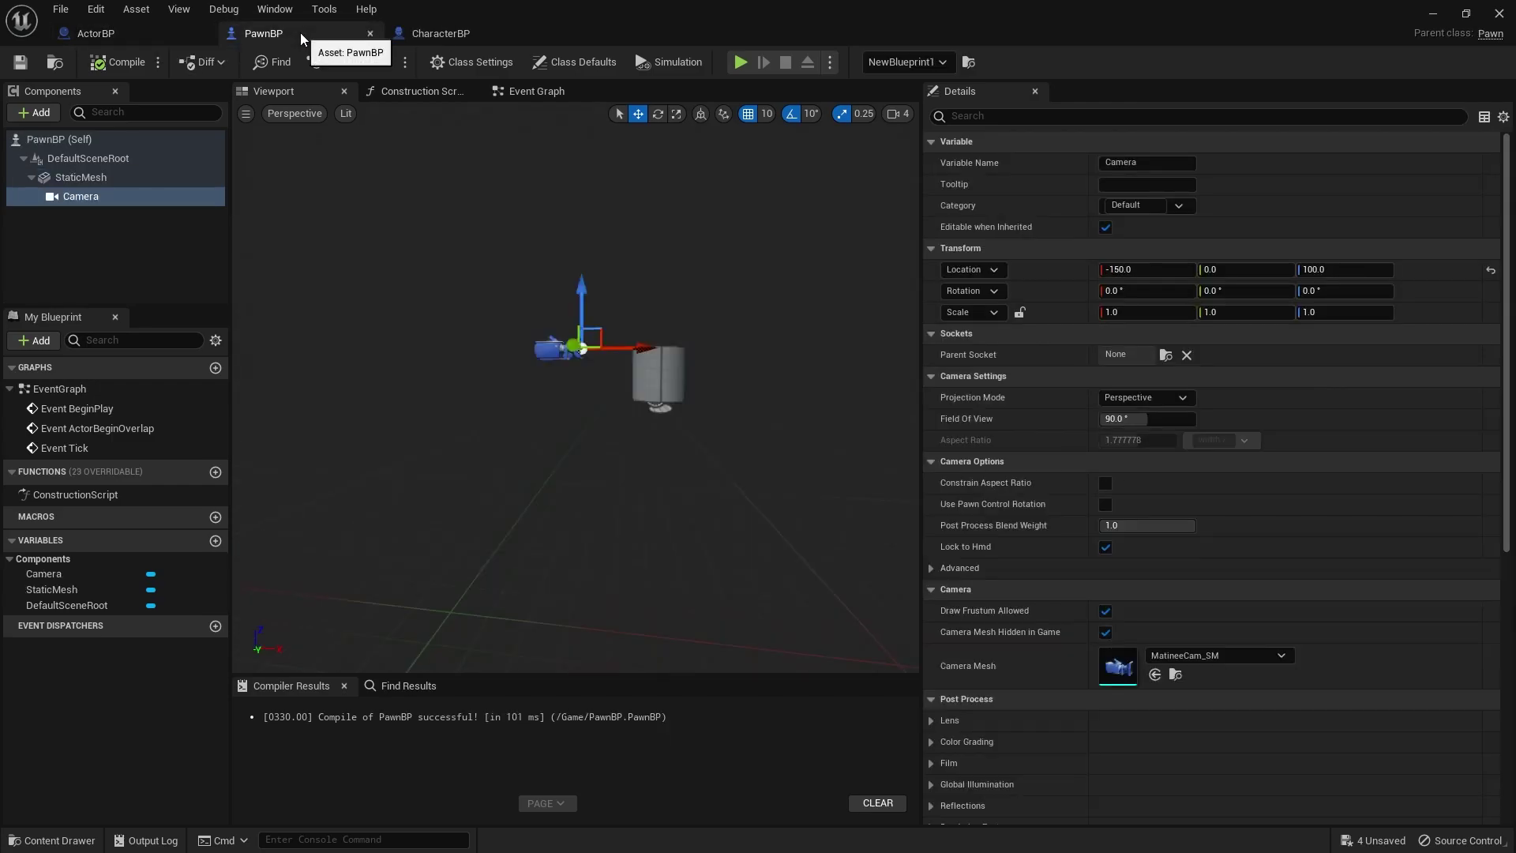
click(469, 32)
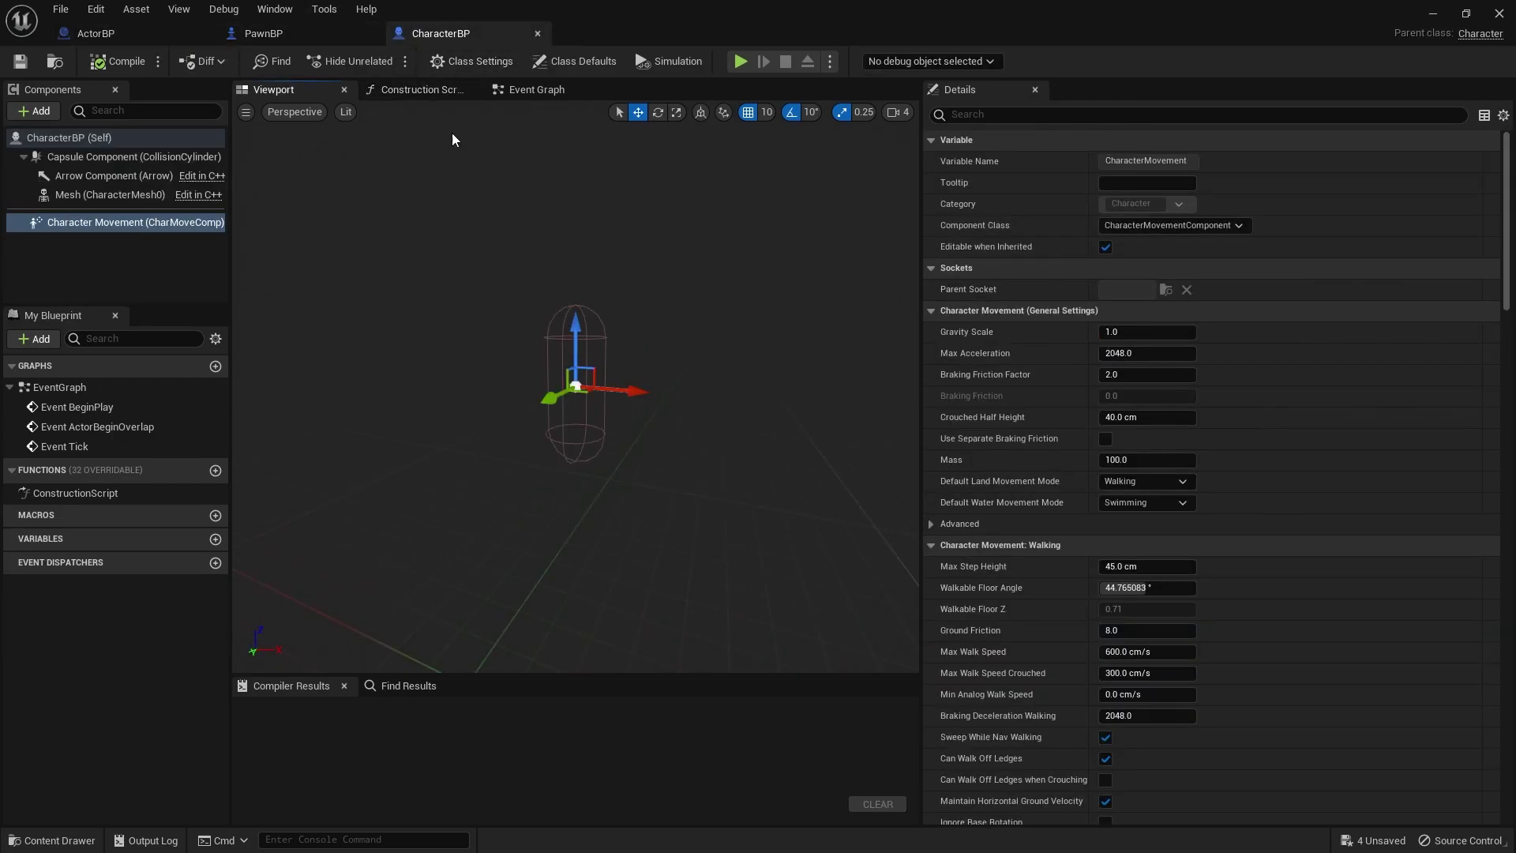